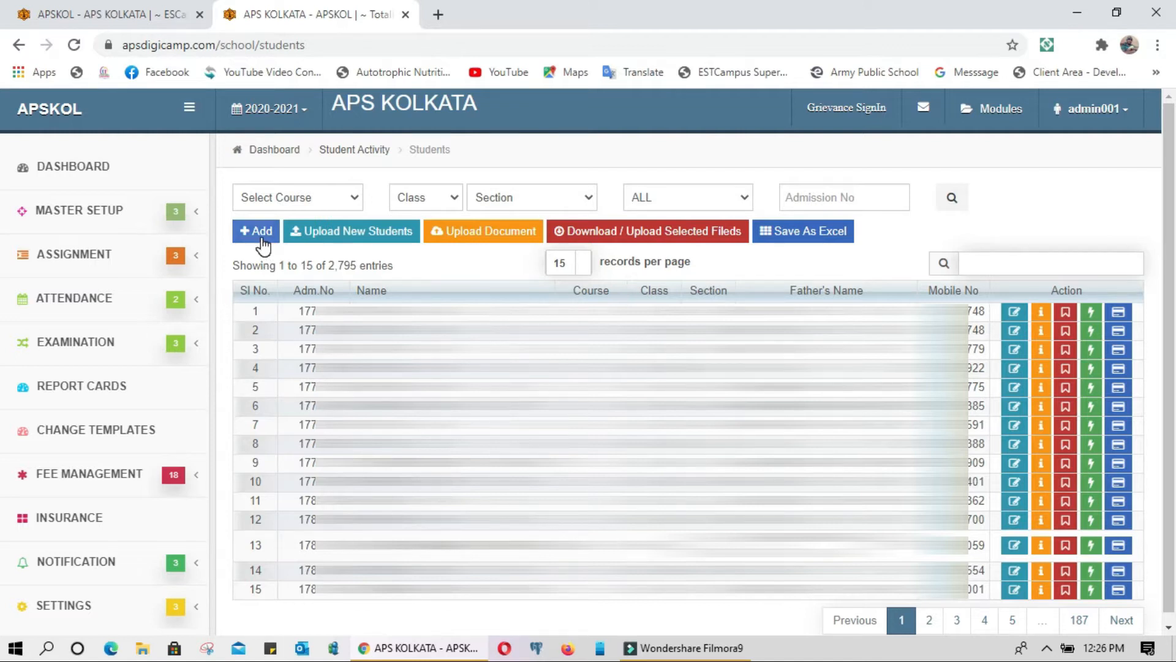
# Step: Open a blank student admission form, examine its profile fields and the gender and blood group options, and close it unsaved
pyautogui.click(260, 232)
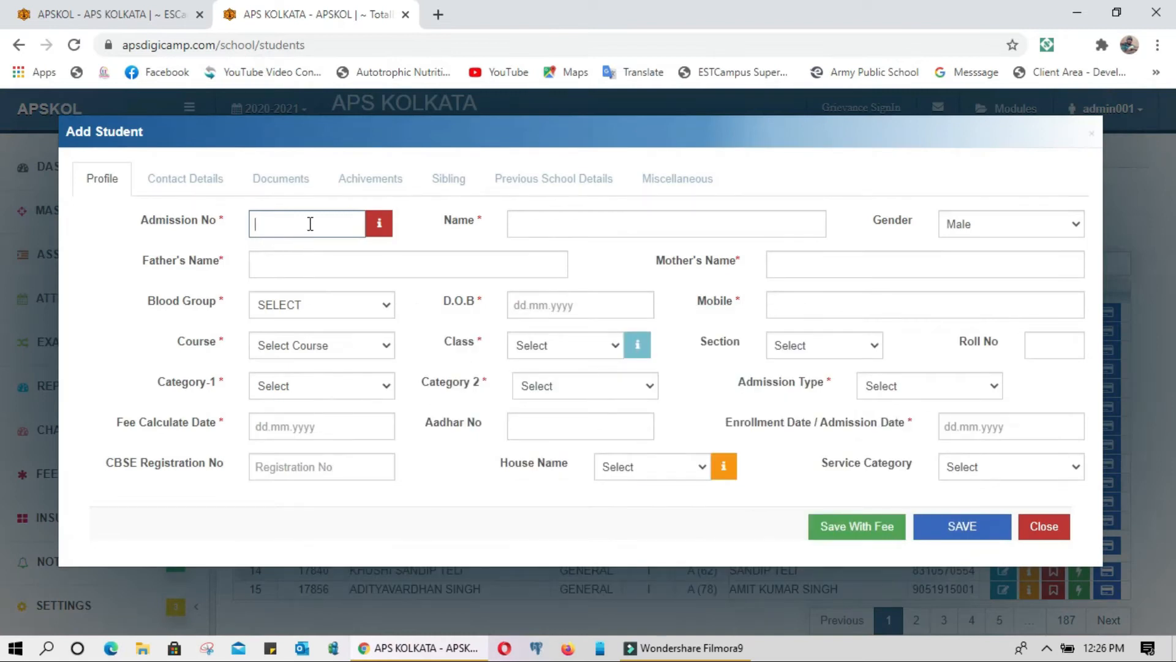
pyautogui.click(558, 226)
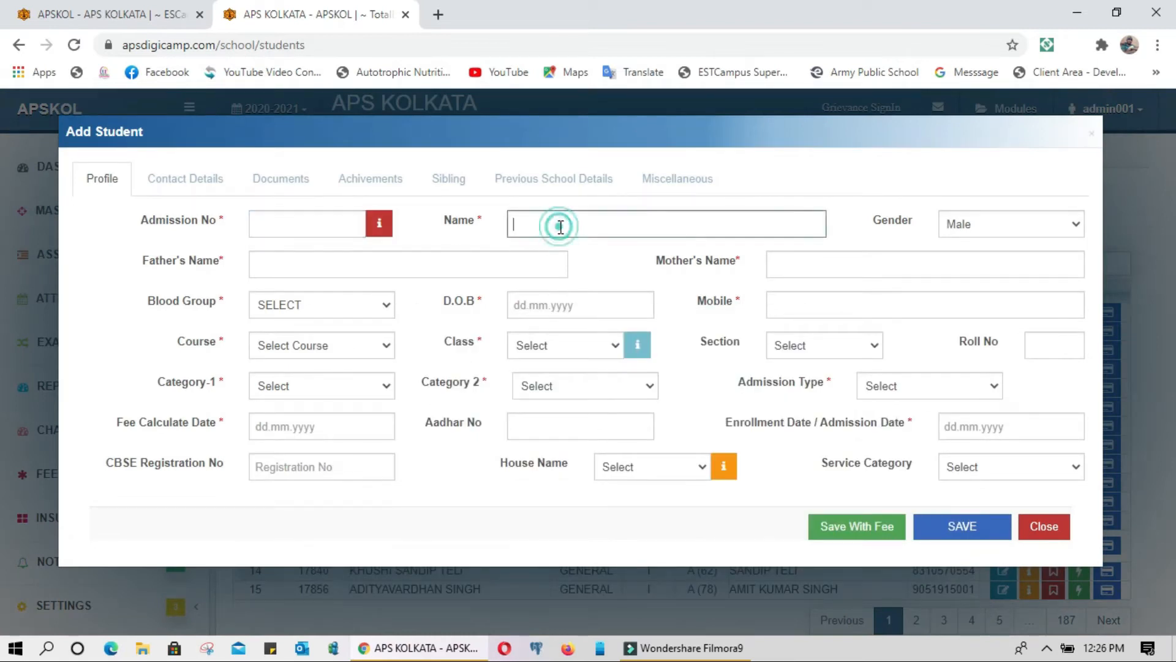
pyautogui.click(976, 240)
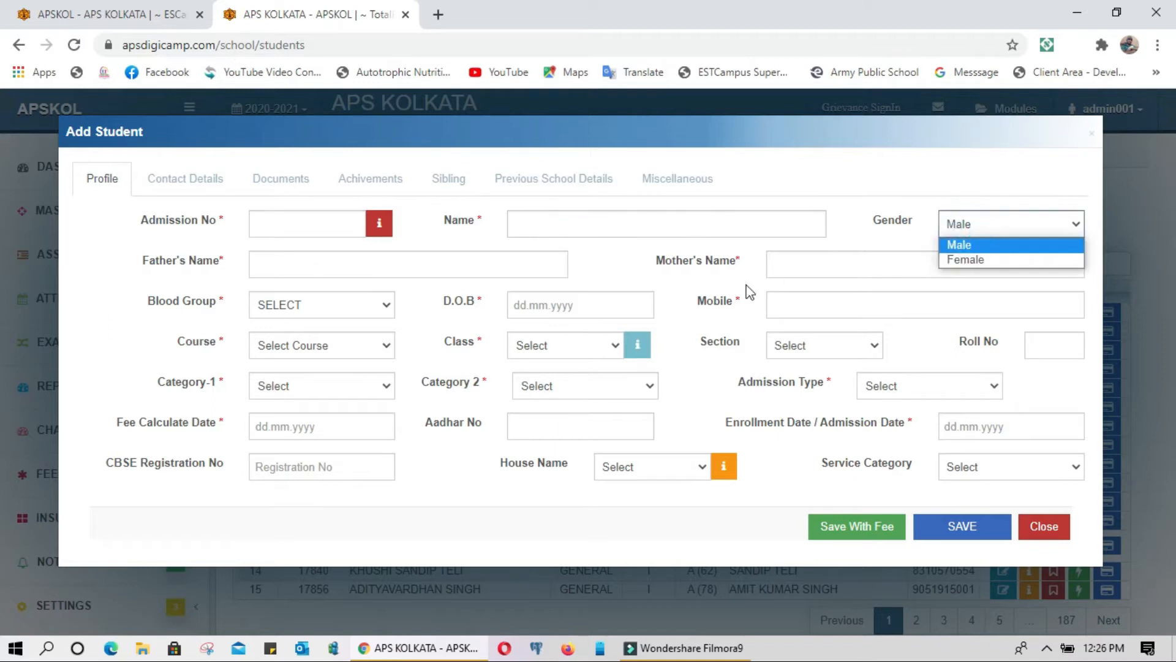
pyautogui.click(541, 265)
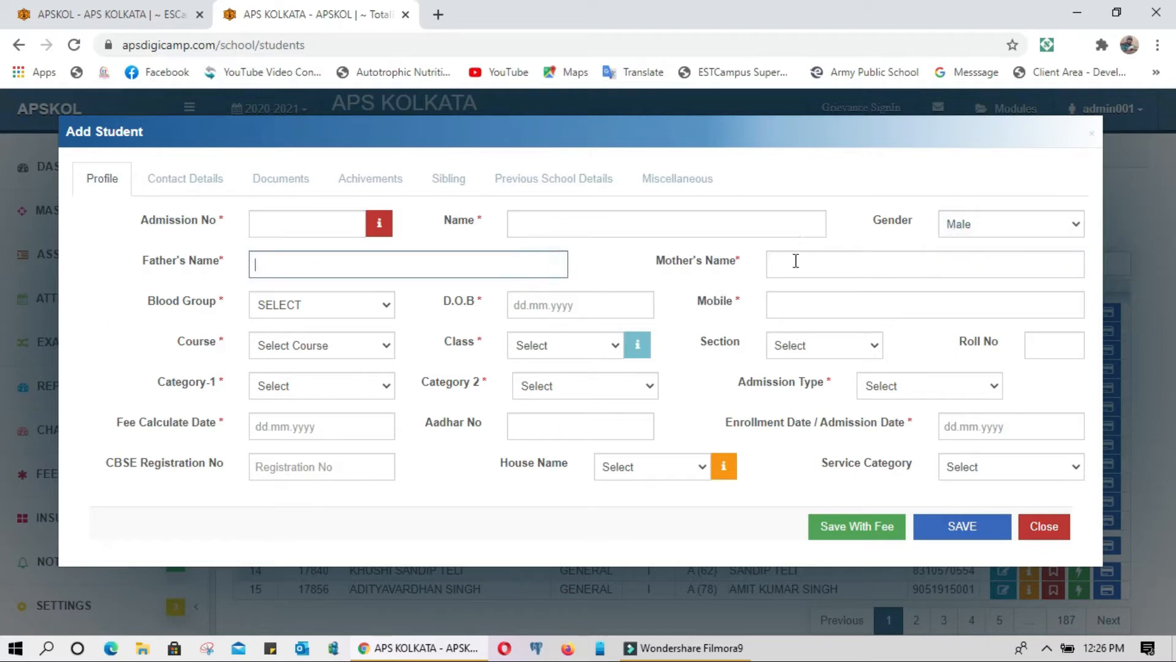
pyautogui.click(743, 262)
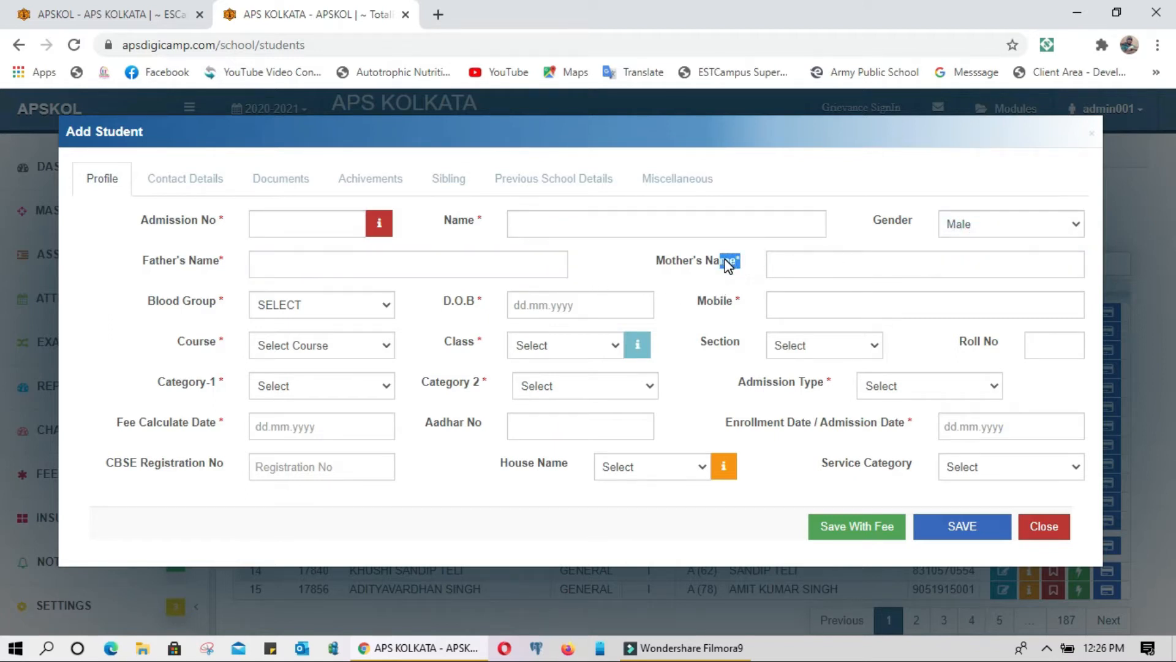
pyautogui.click(748, 267)
pyautogui.click(386, 306)
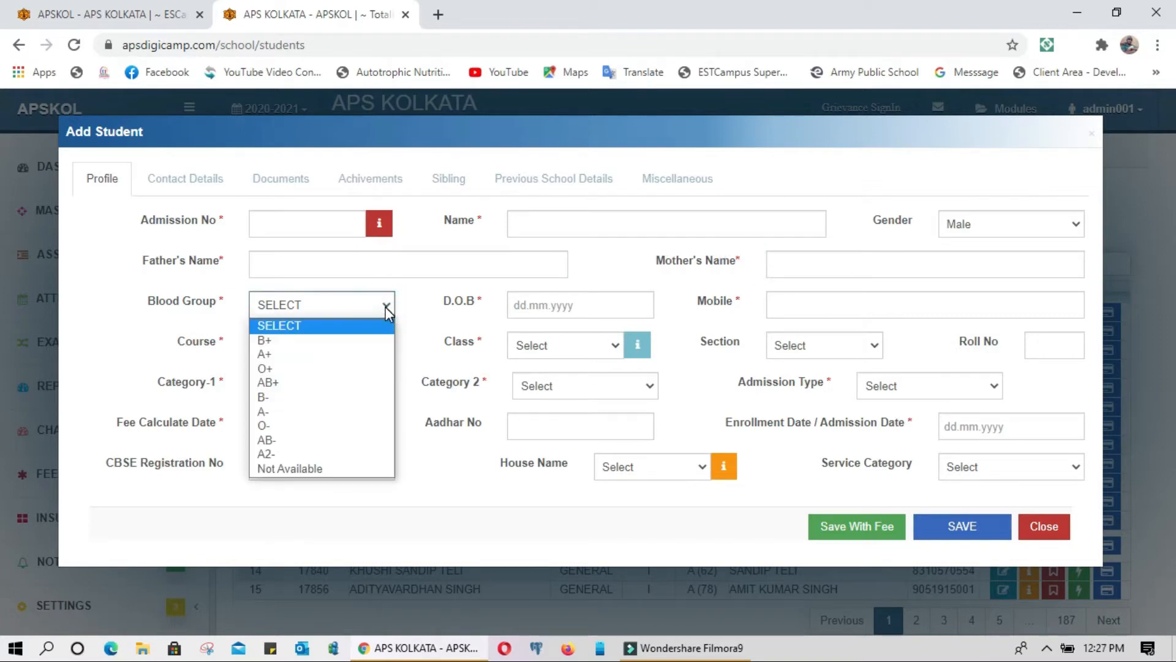
pyautogui.click(405, 307)
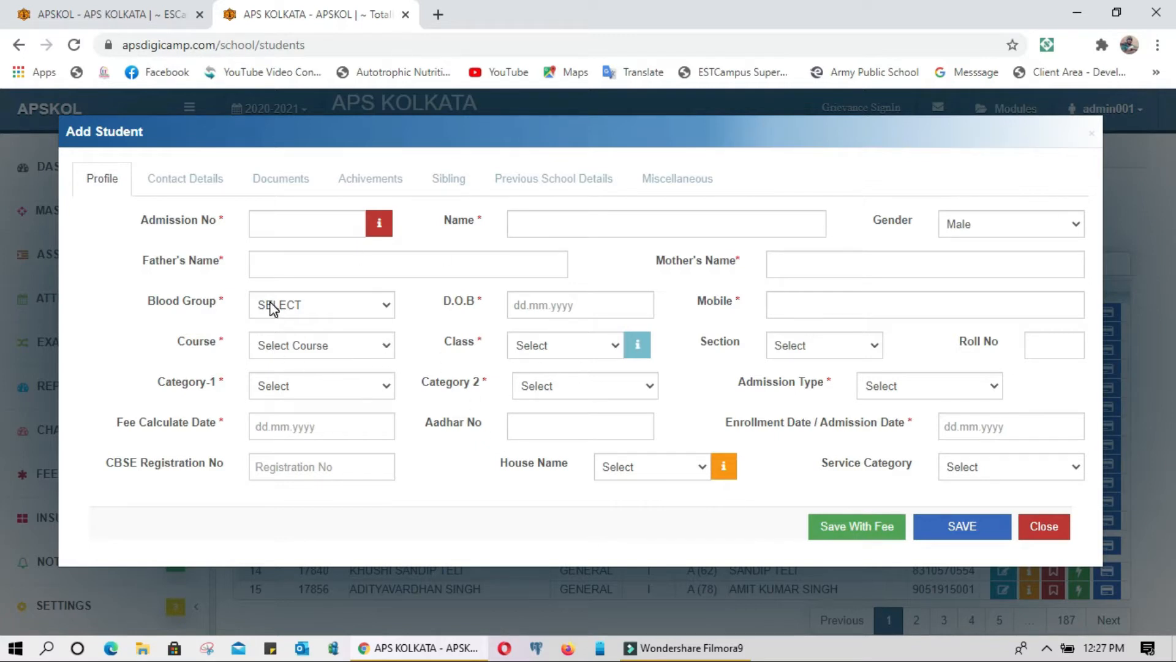
pyautogui.click(195, 182)
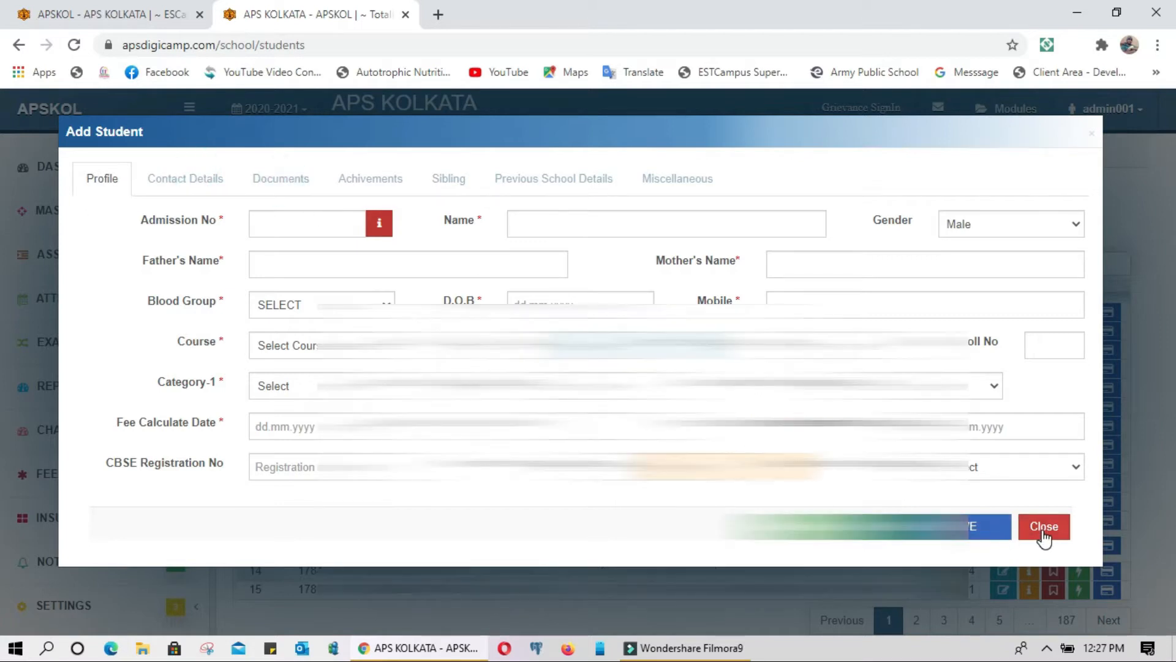
pyautogui.click(1044, 528)
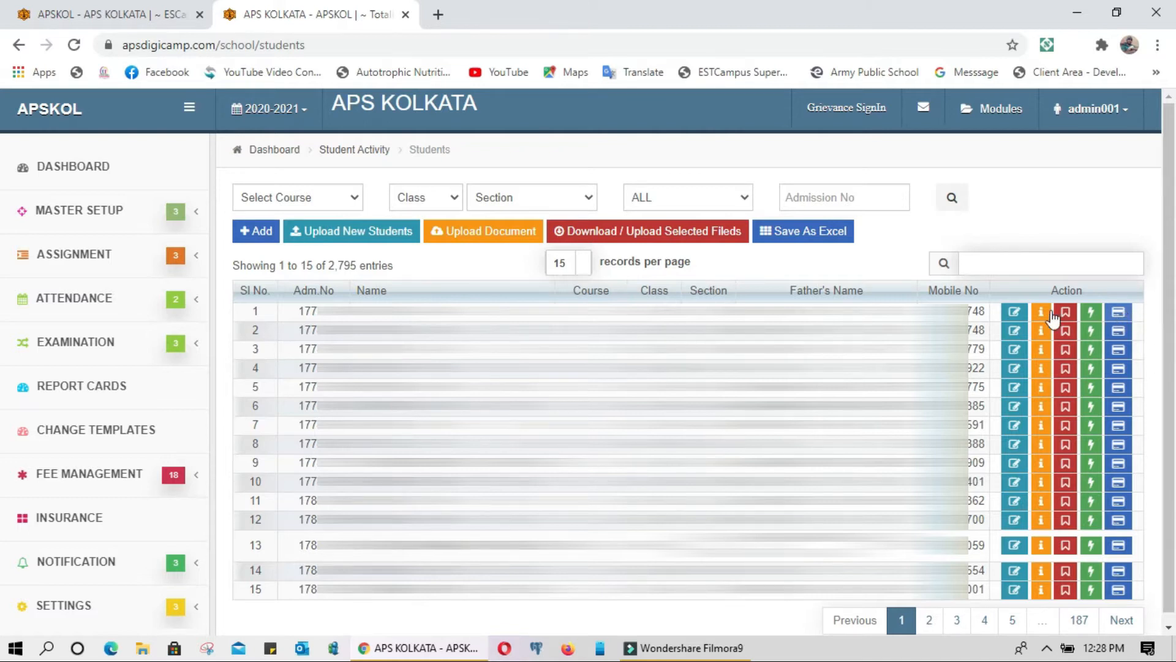
# Step: Open the first student's record for editing and review its contact, document, achievement, sibling, previous school and miscellaneous details
pyautogui.doubleClick(927, 311)
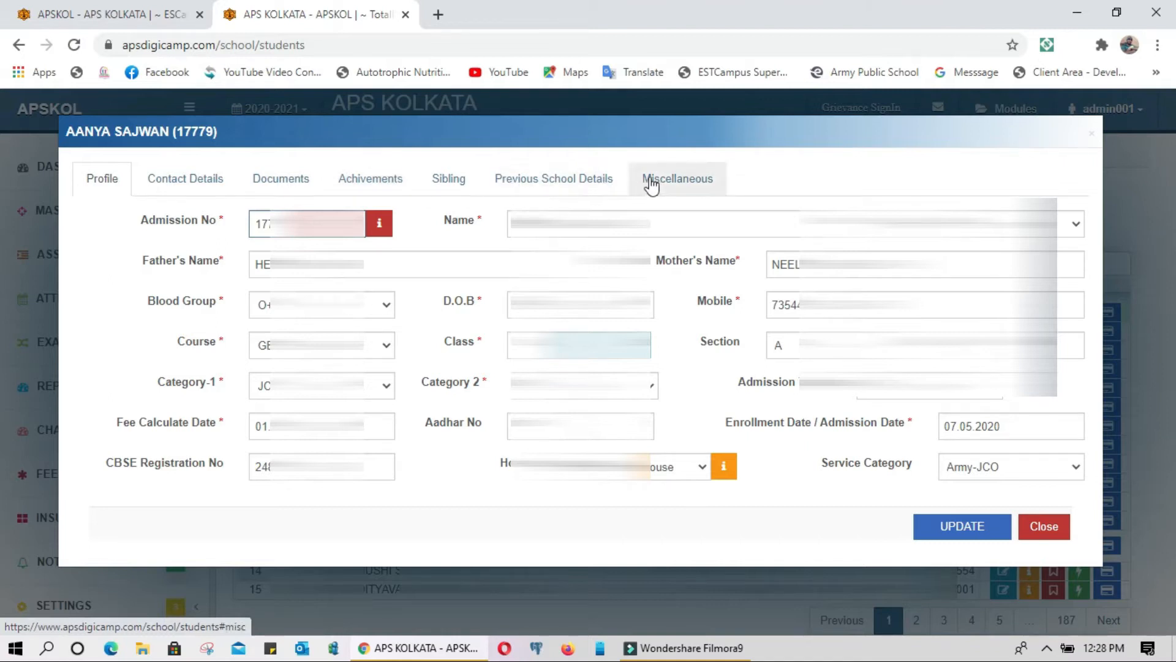
pyautogui.click(213, 187)
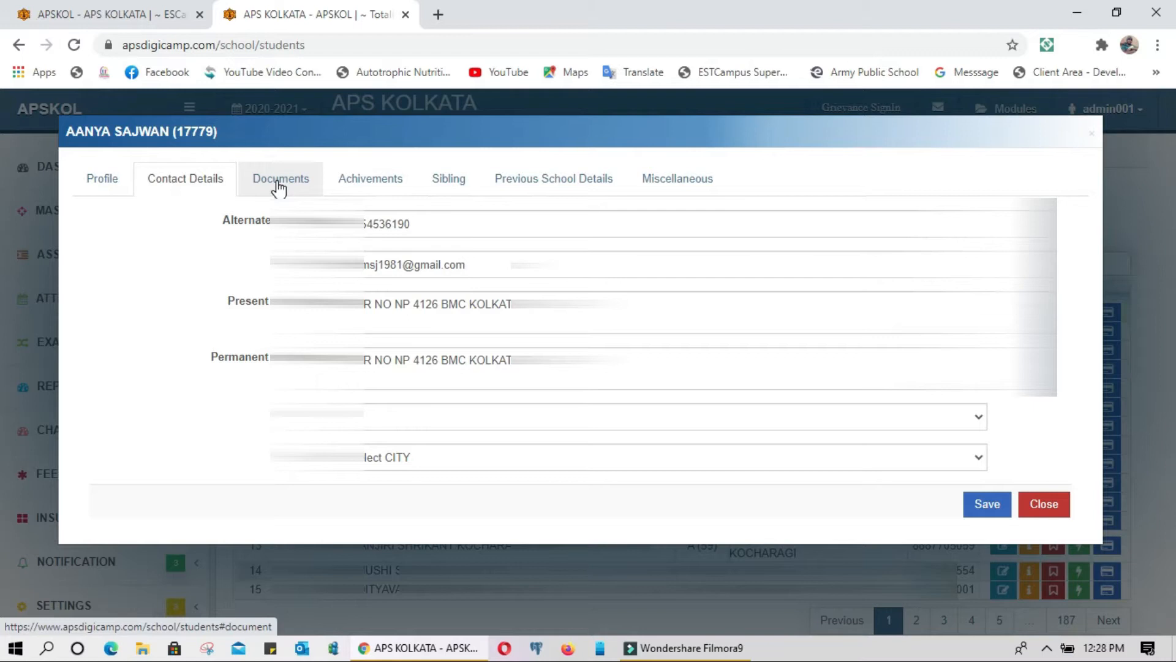
pyautogui.click(280, 188)
pyautogui.click(366, 187)
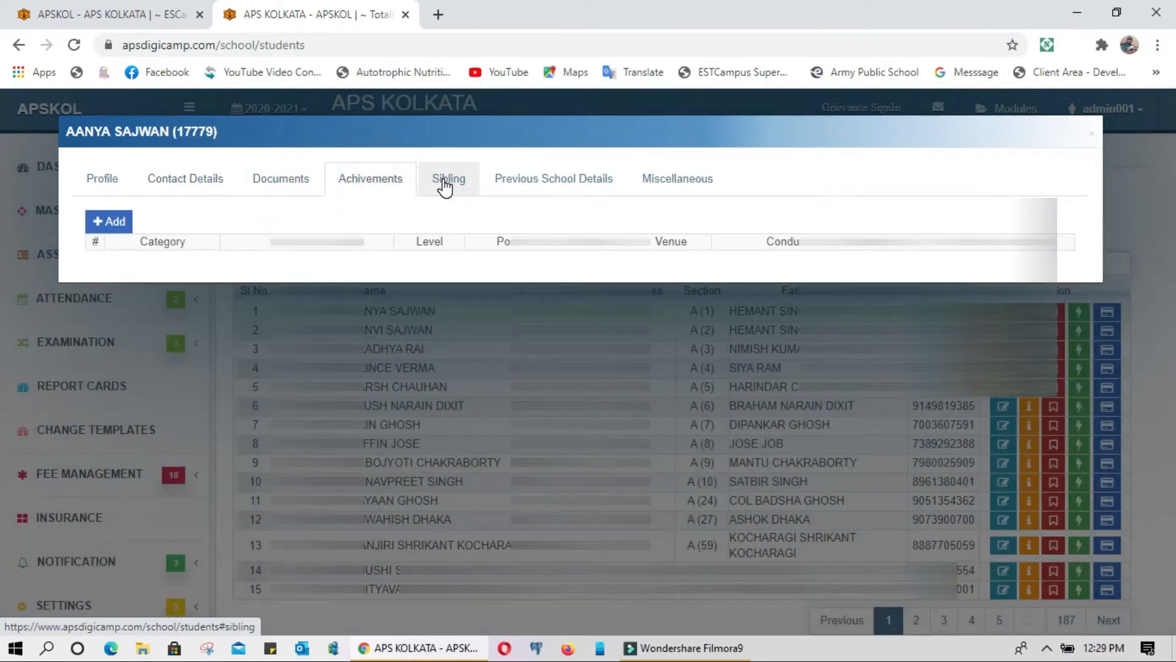
pyautogui.click(445, 187)
pyautogui.click(549, 179)
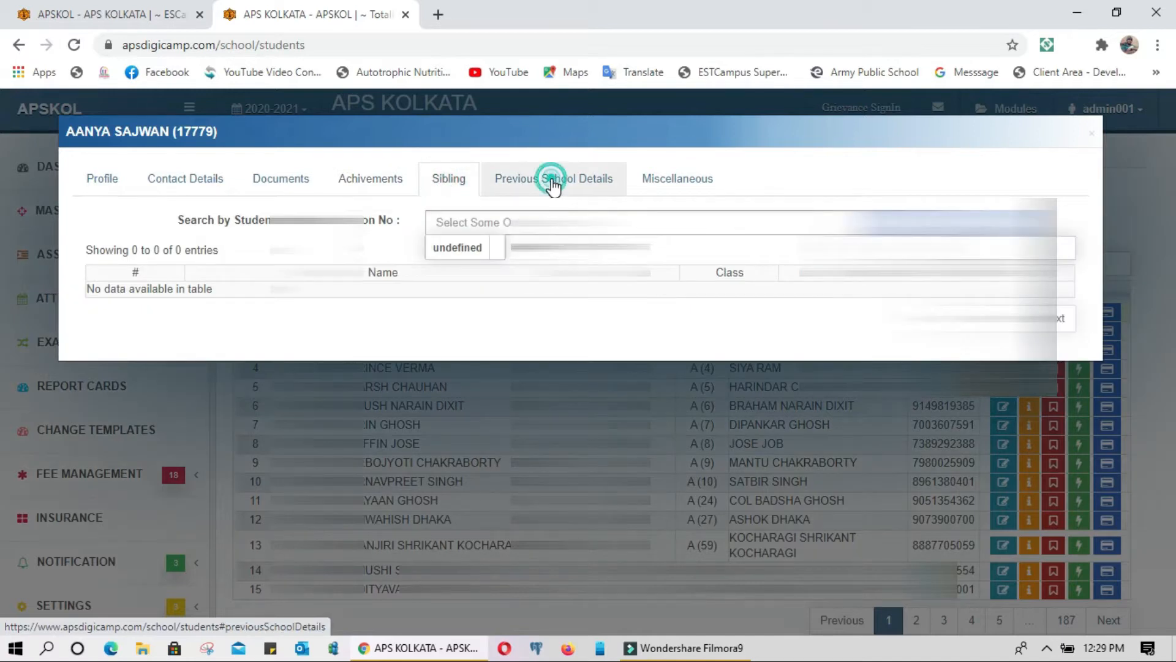
pyautogui.click(651, 182)
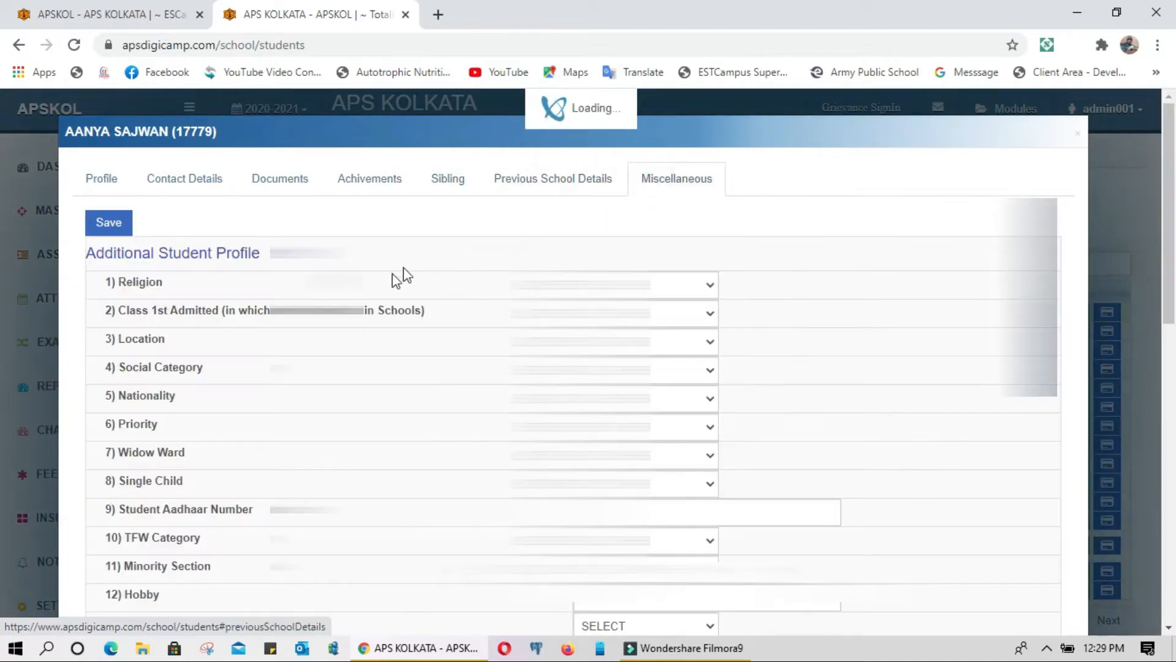
pyautogui.scroll(-5, 372, 294)
pyautogui.scroll(5, 371, 296)
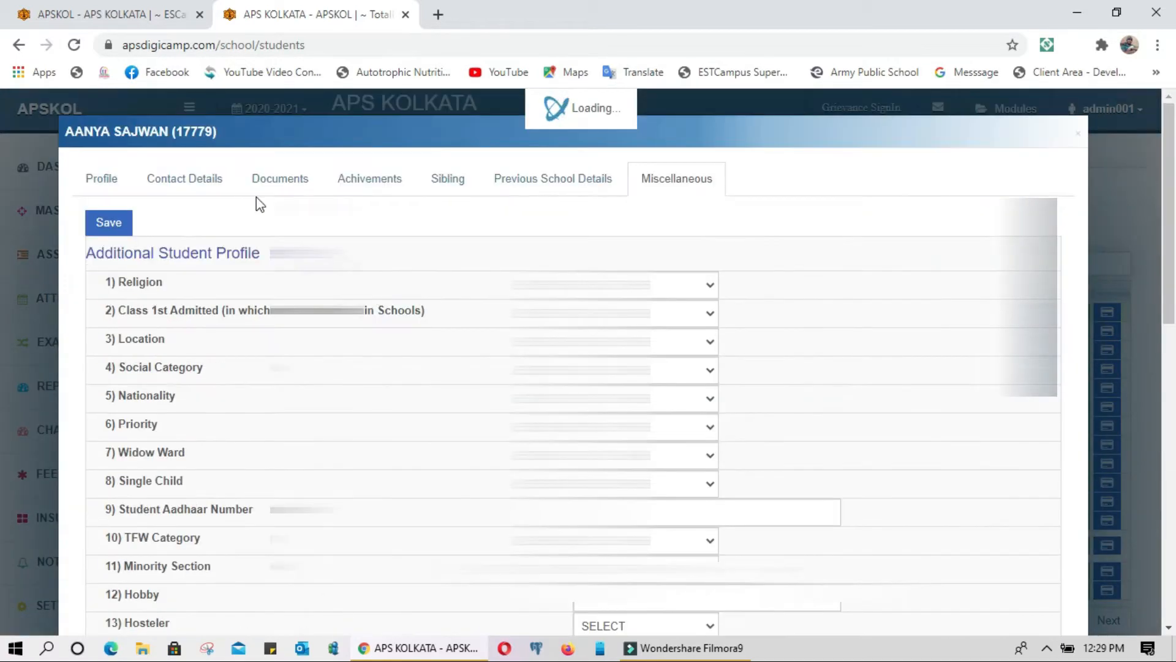
# Step: Return to the student's profile details, check the admission type field, and close the record without updating
pyautogui.click(98, 184)
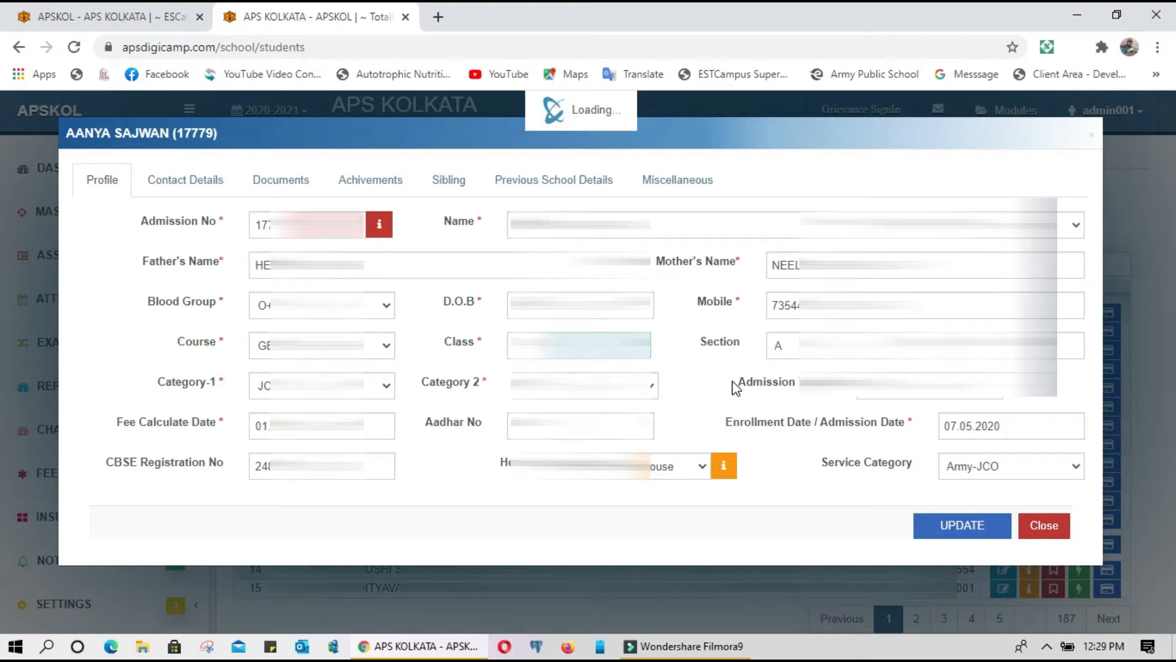
pyautogui.moveTo(744, 387); pyautogui.dragTo(816, 399)
pyautogui.click(817, 402)
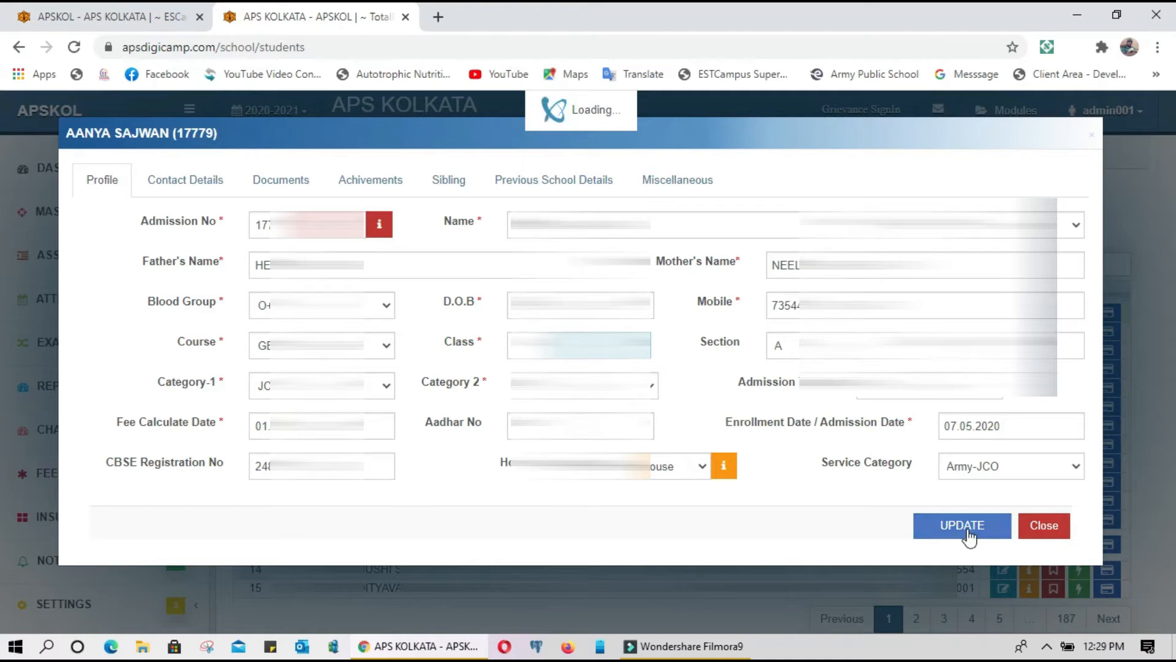
pyautogui.click(1044, 525)
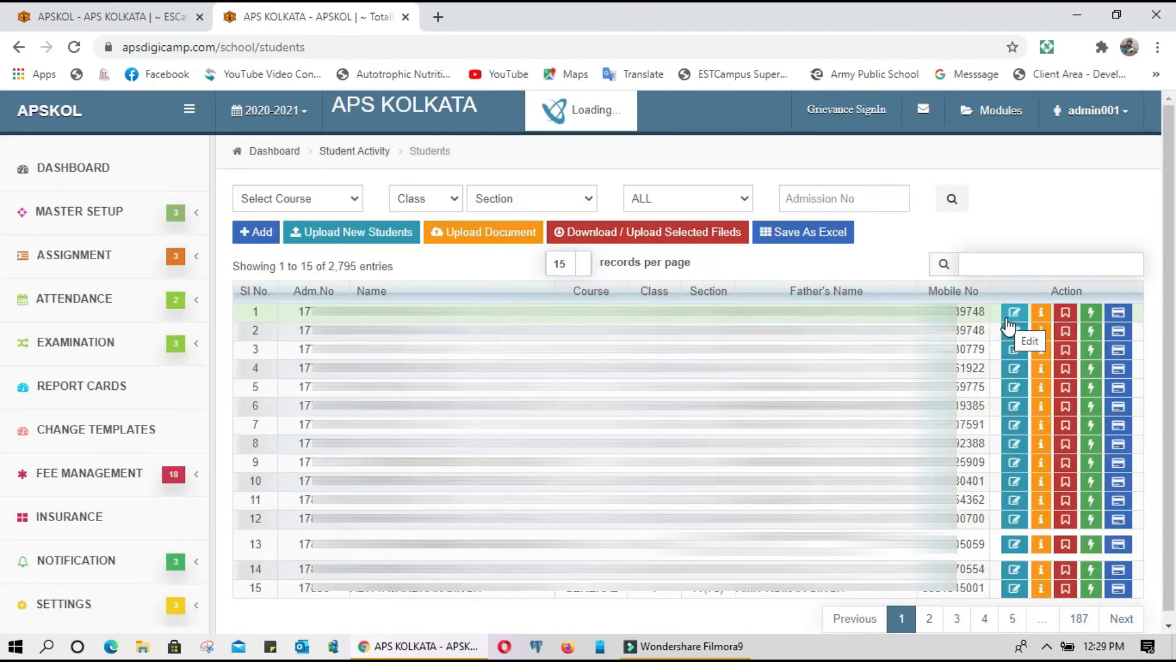
# Step: View the first student's information page, check its contact, document, miscellaneous, sibling and attendance sections, and close it
pyautogui.click(1043, 318)
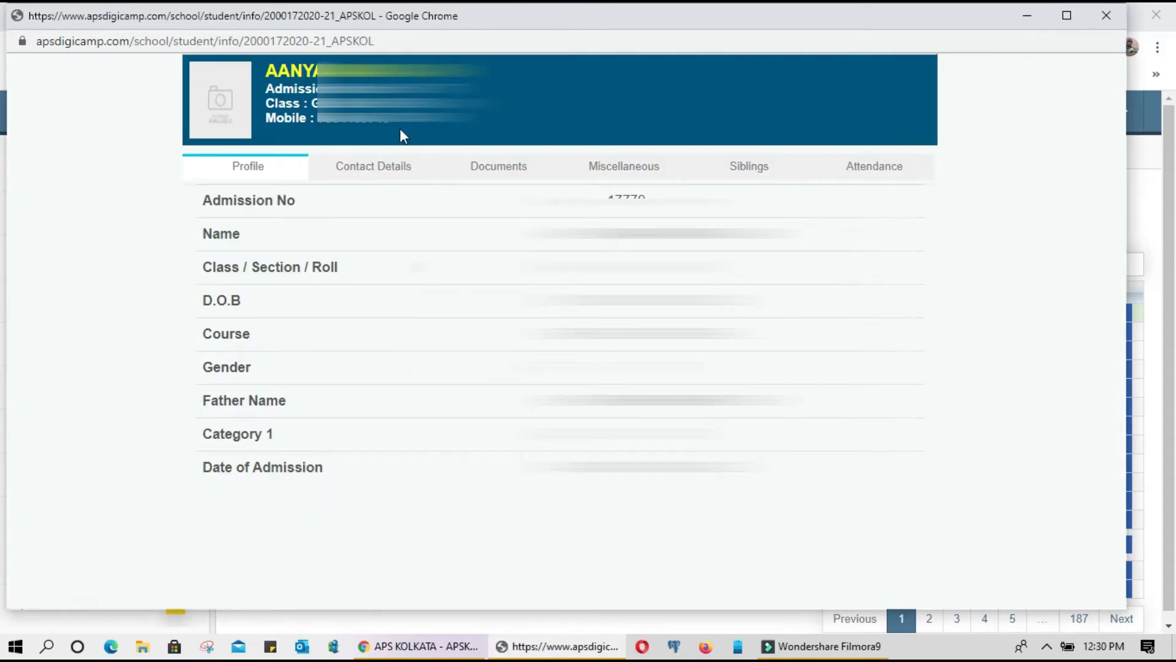
pyautogui.click(358, 168)
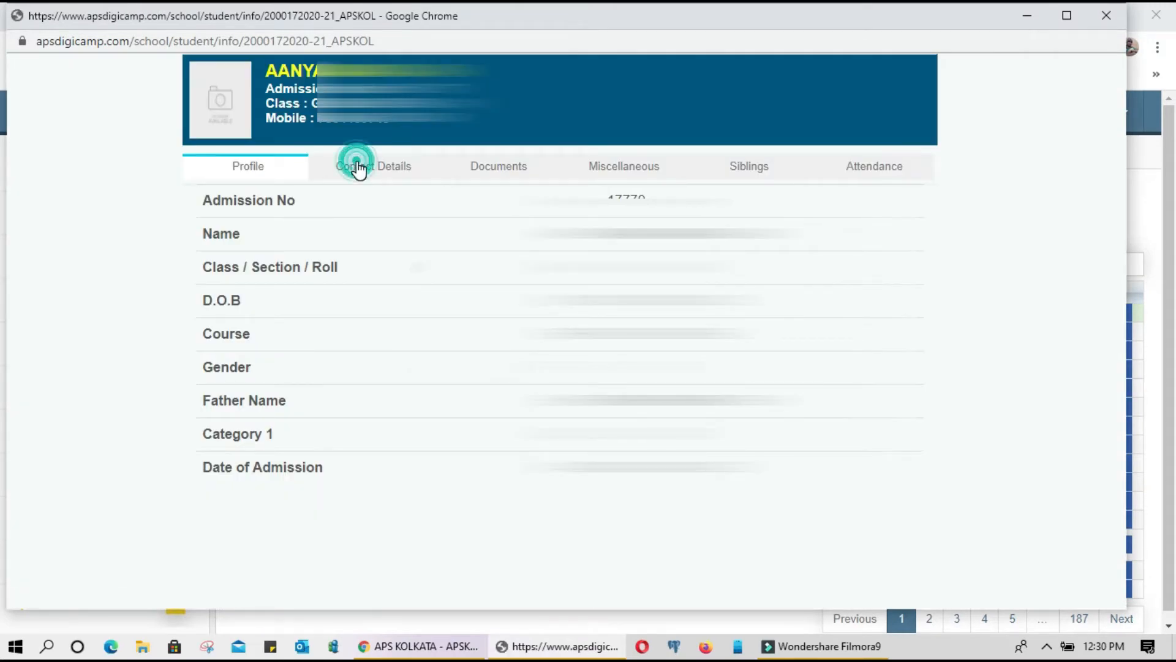
pyautogui.click(485, 168)
pyautogui.click(622, 169)
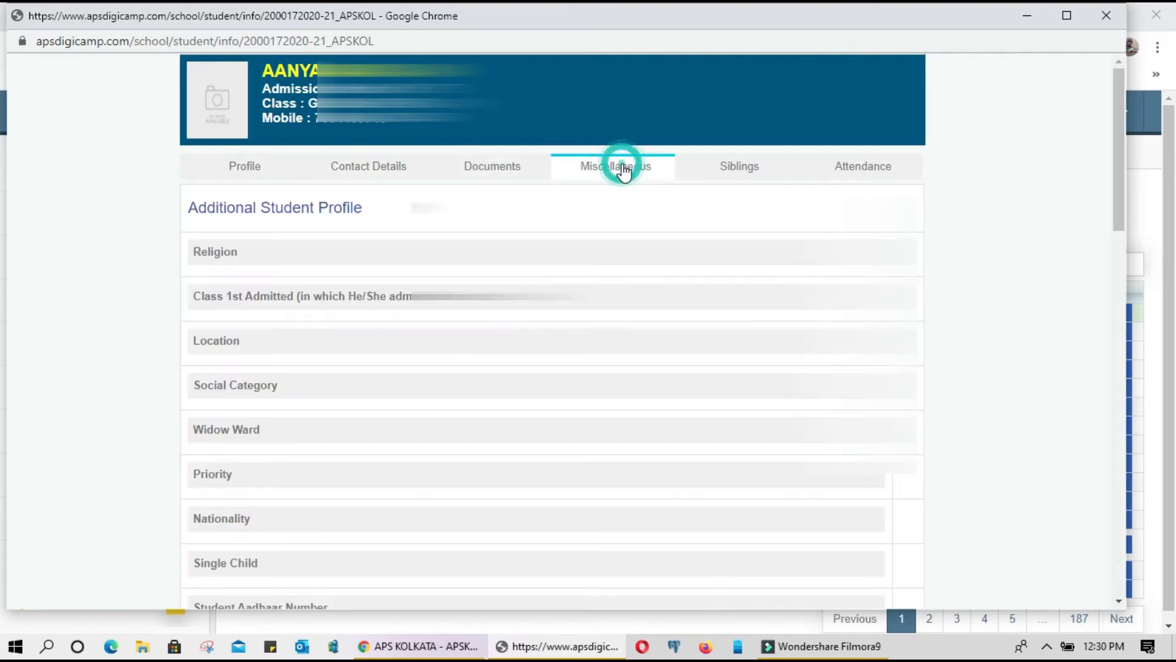
pyautogui.click(763, 163)
pyautogui.click(883, 165)
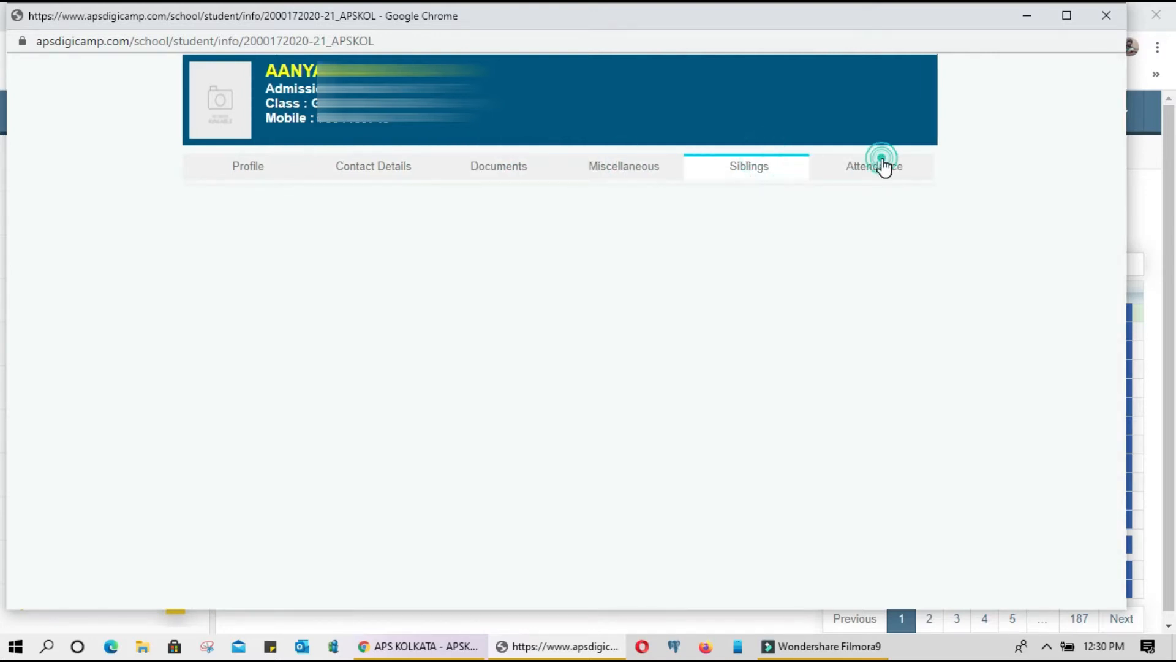
pyautogui.click(1099, 11)
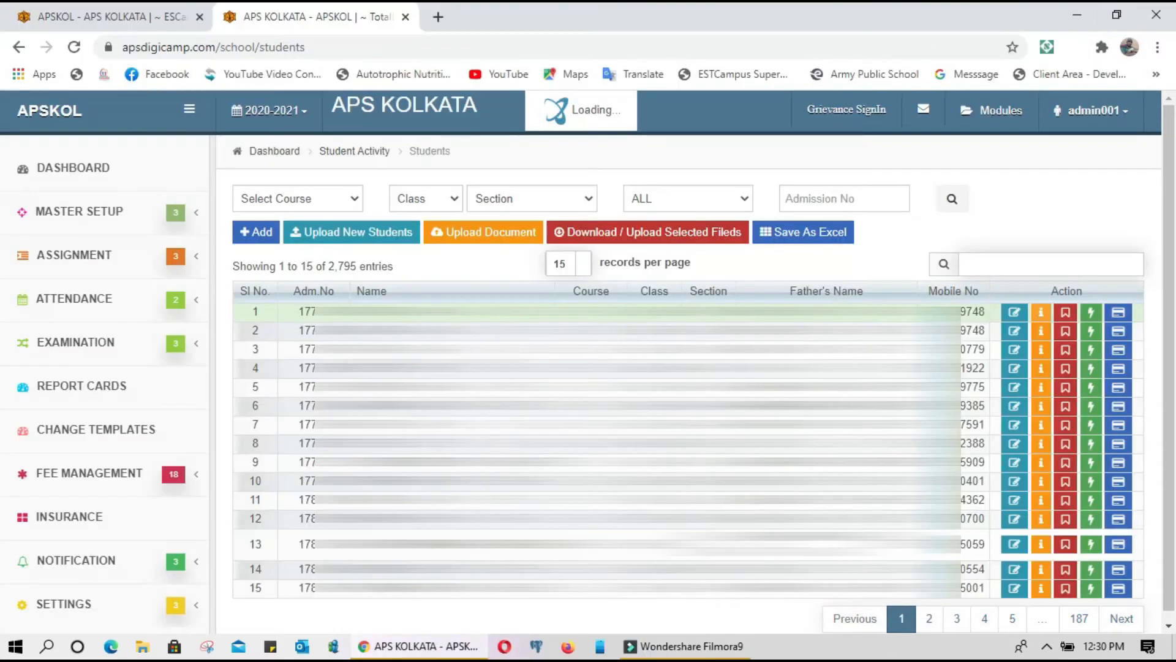
# Step: Open the first student's certificate page, choose Transfer Certificate as the type, and set the issue date to 20-09-2020
pyautogui.click(1066, 323)
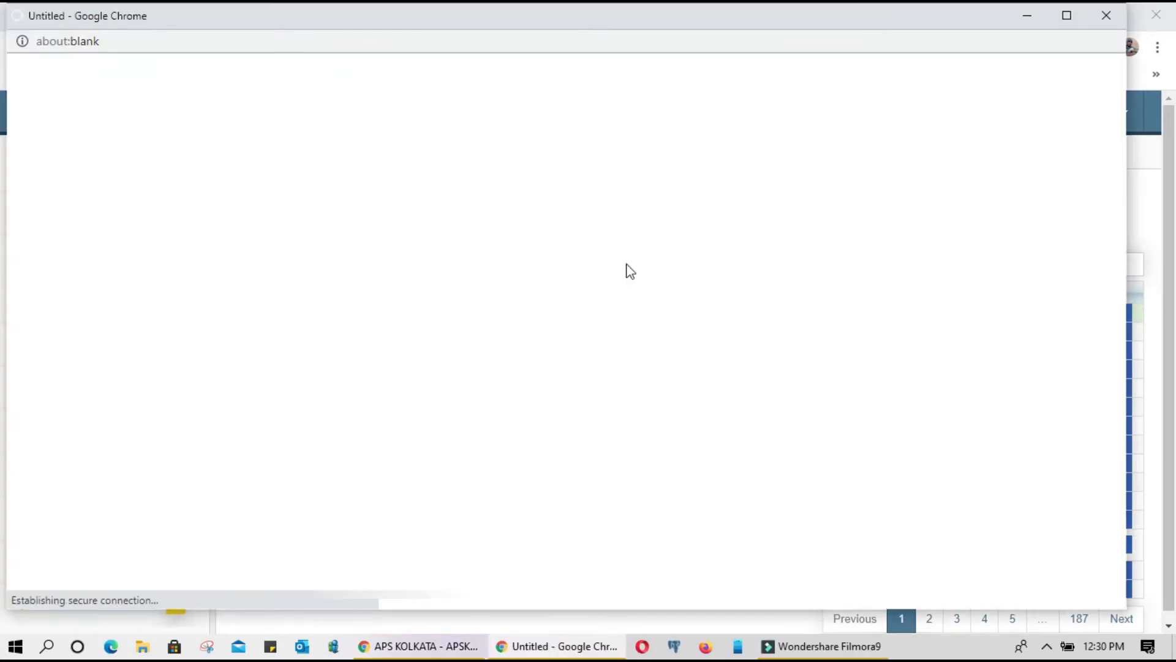
pyautogui.click(1066, 16)
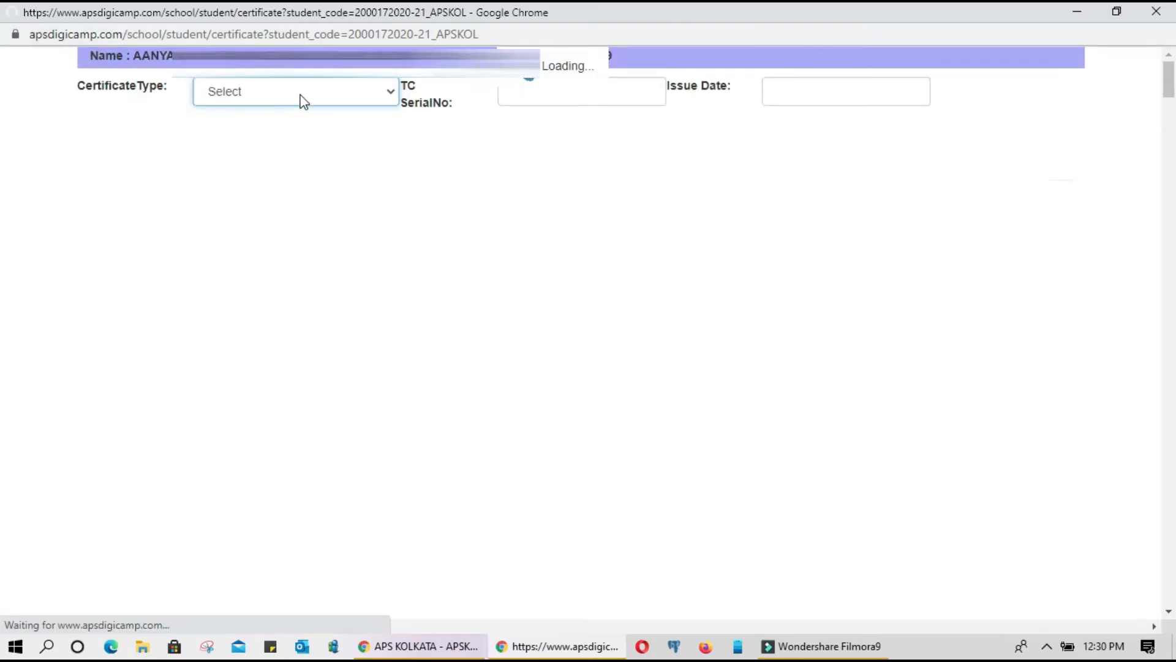
pyautogui.click(300, 95)
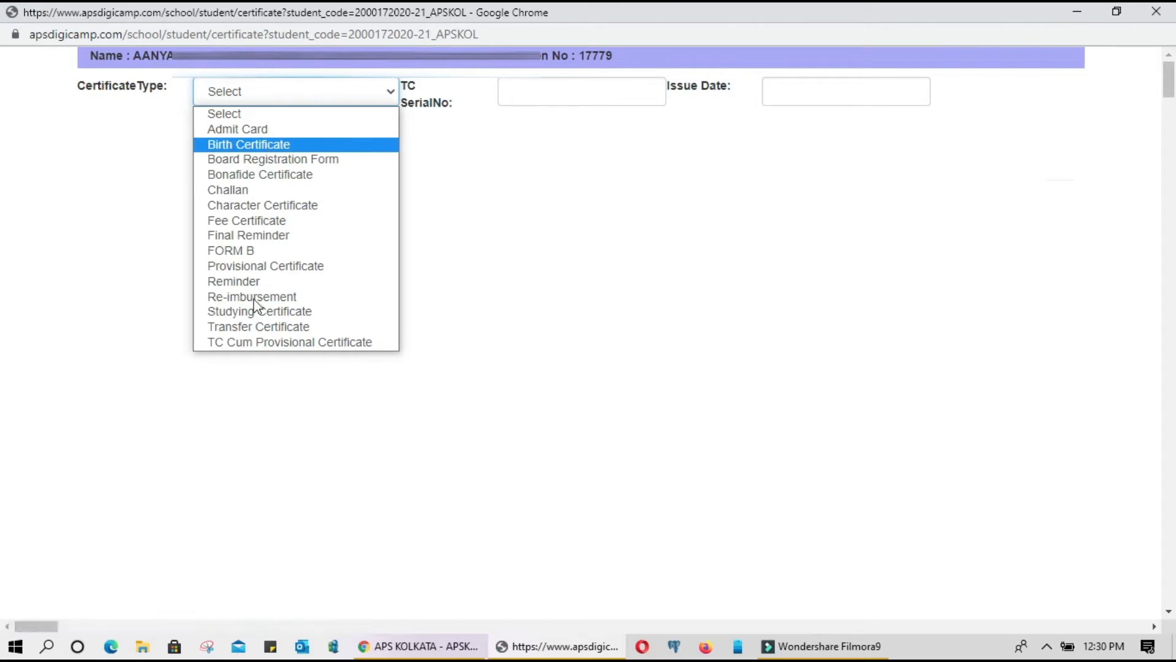
pyautogui.click(253, 341)
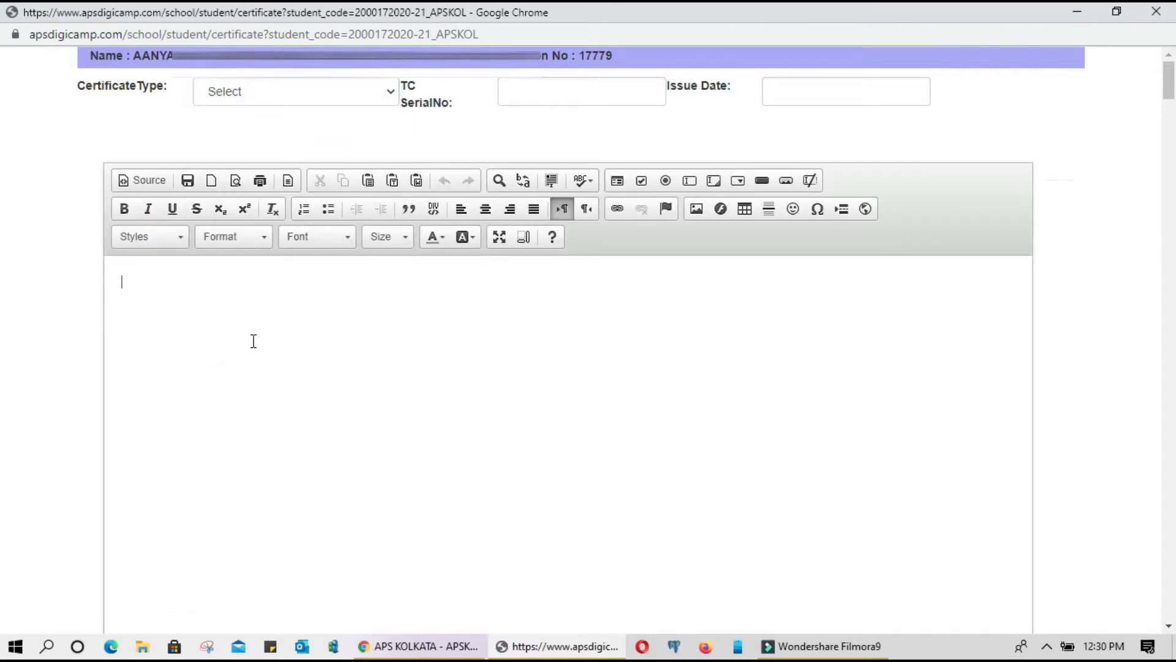
pyautogui.click(309, 96)
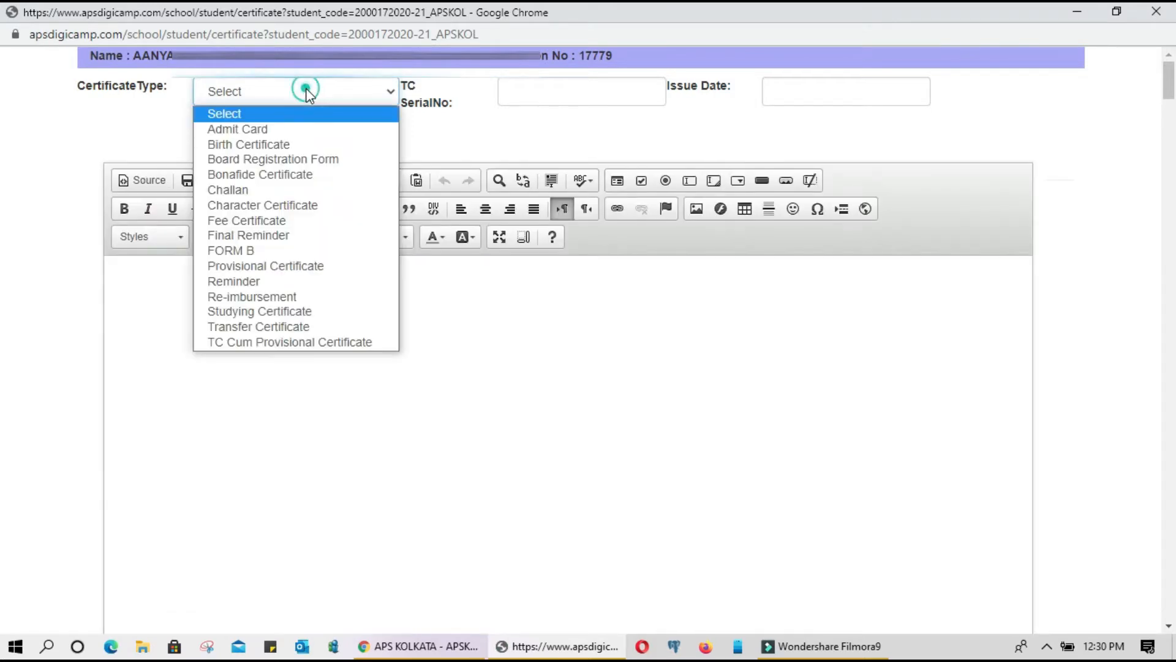
pyautogui.click(269, 330)
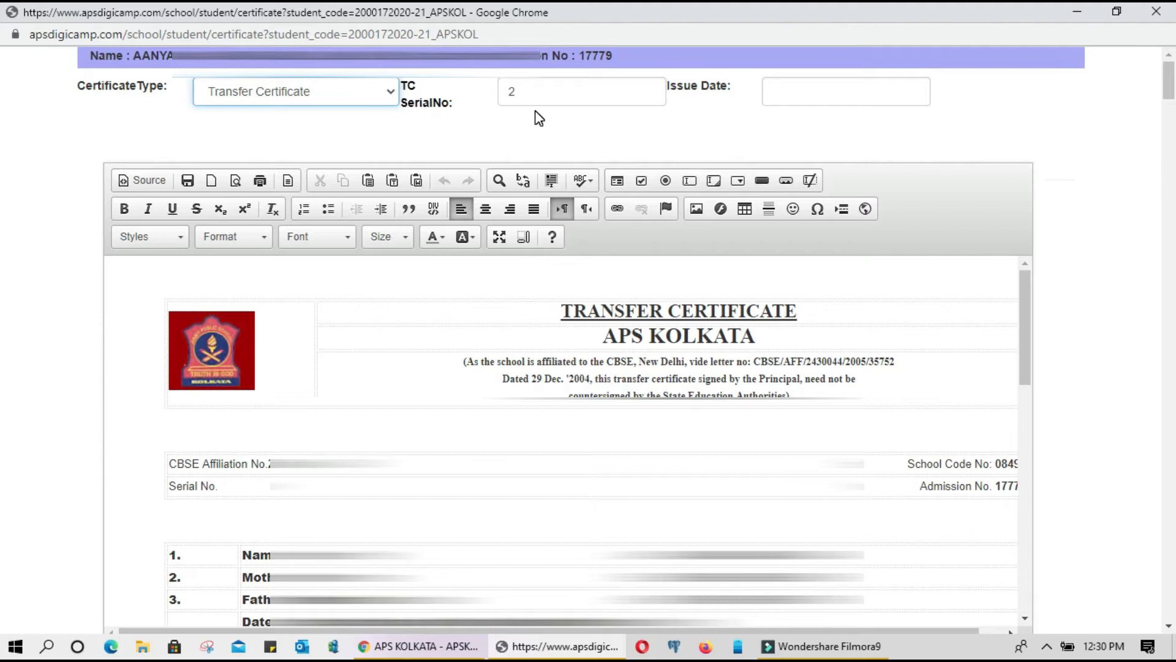
pyautogui.click(832, 89)
pyautogui.click(783, 253)
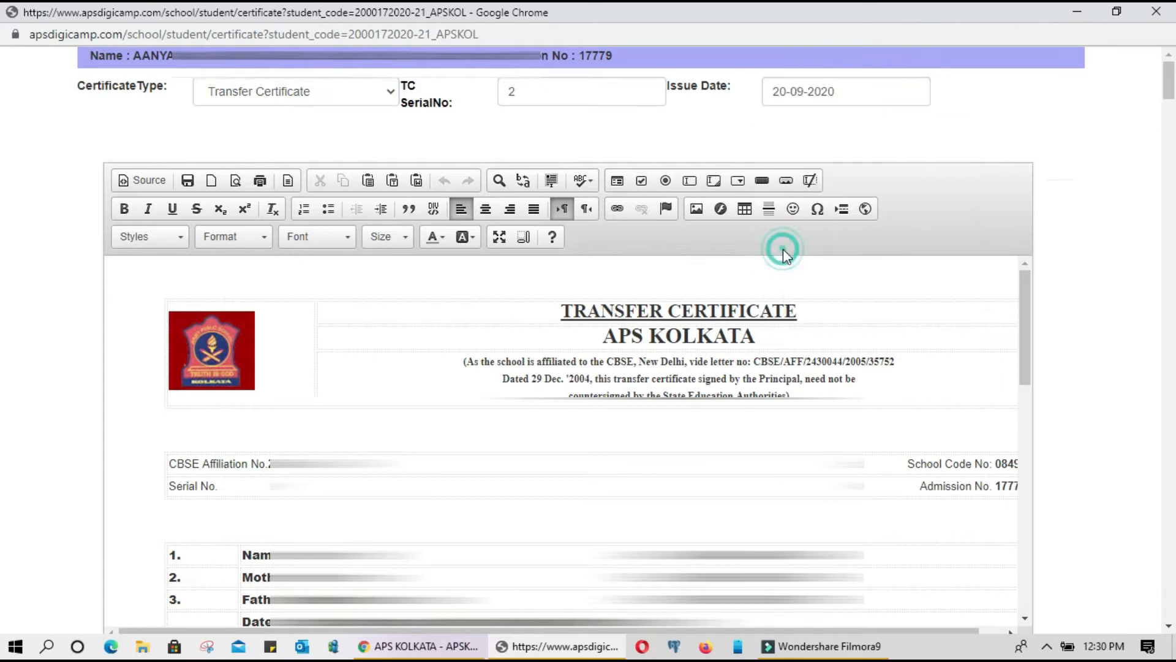
# Step: Review the transfer certificate's contents, regenerate it, and save it
pyautogui.scroll(-10, 723, 395)
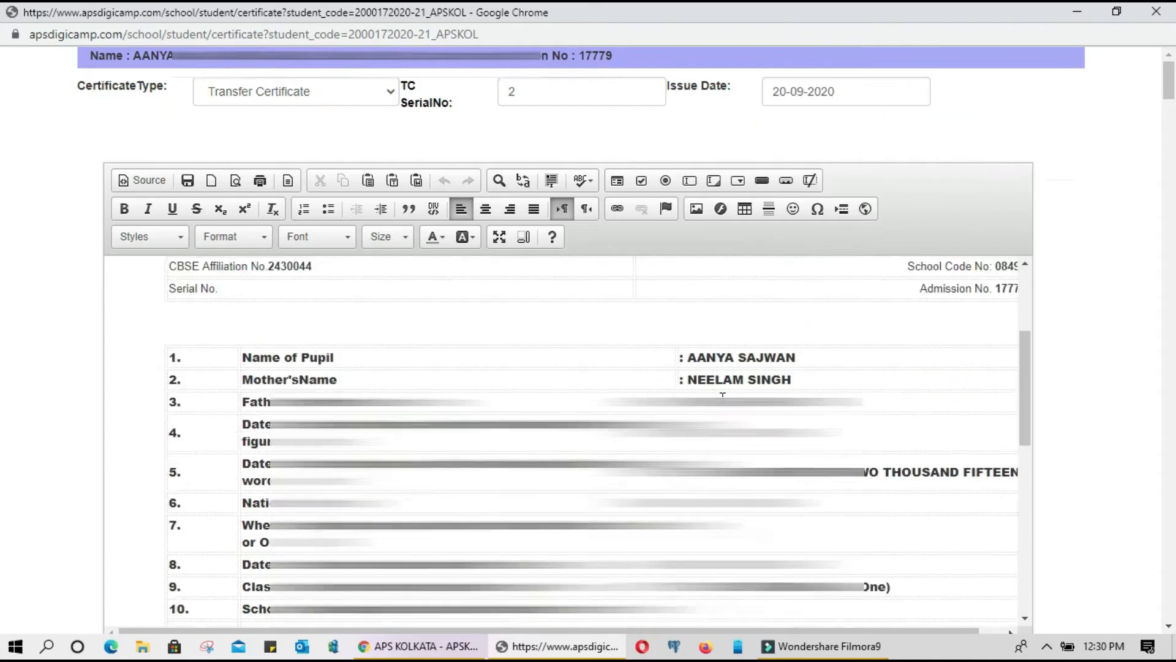
pyautogui.scroll(9, 723, 395)
pyautogui.scroll(1, 723, 395)
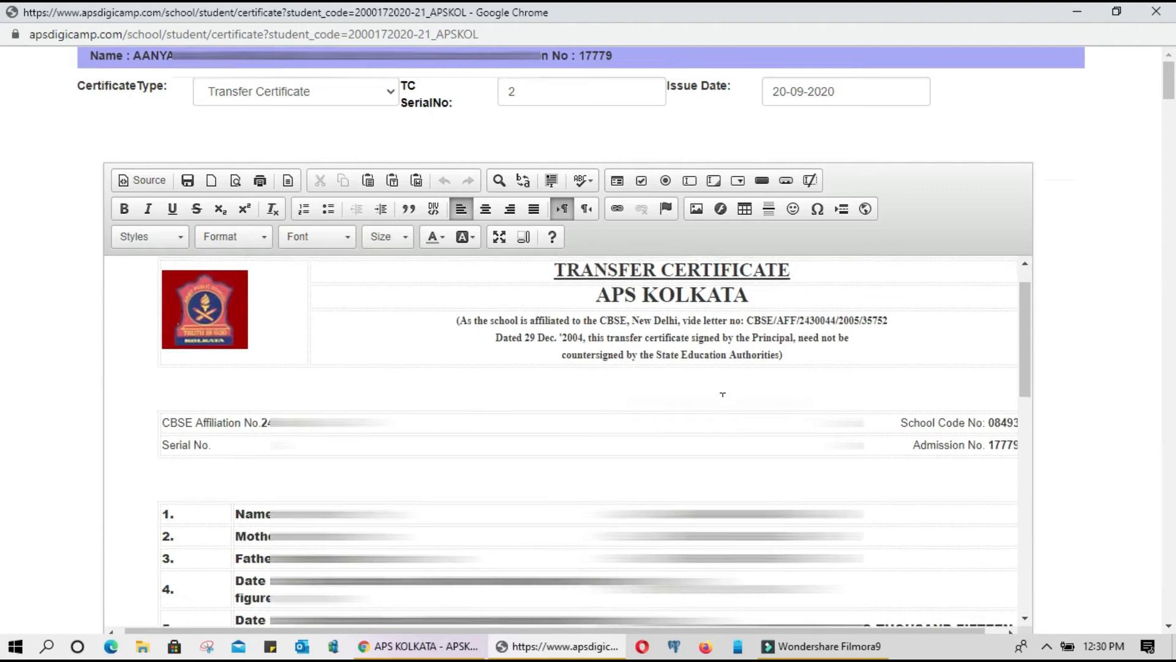
pyautogui.scroll(-7, 723, 394)
pyautogui.scroll(-7, 722, 394)
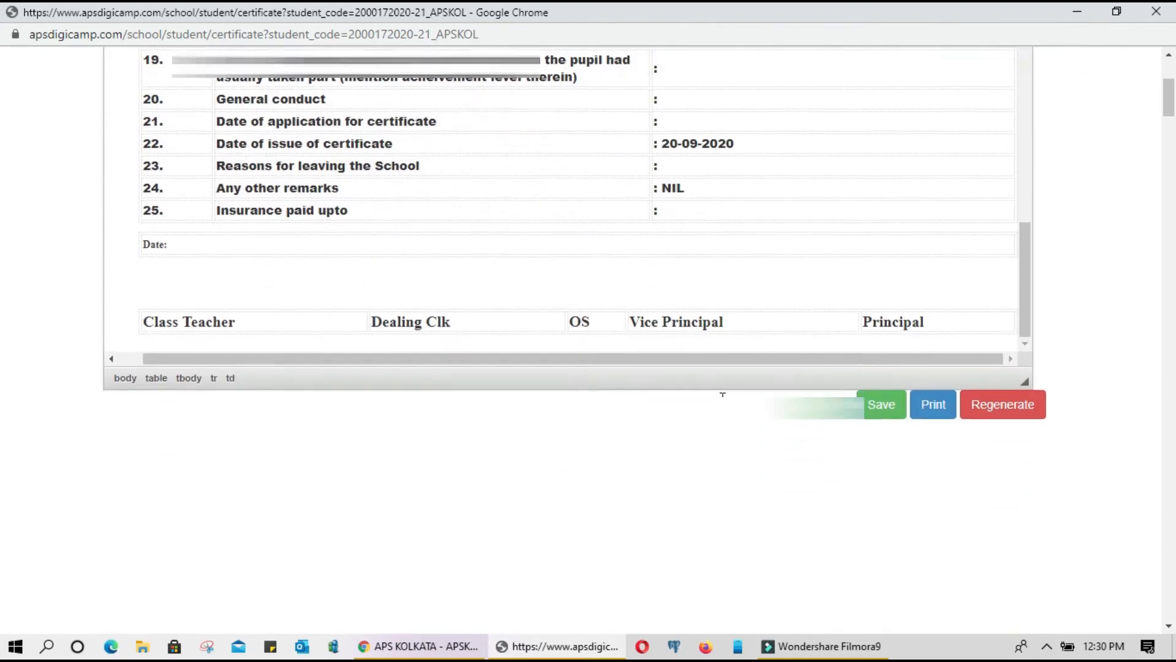
pyautogui.click(1002, 263)
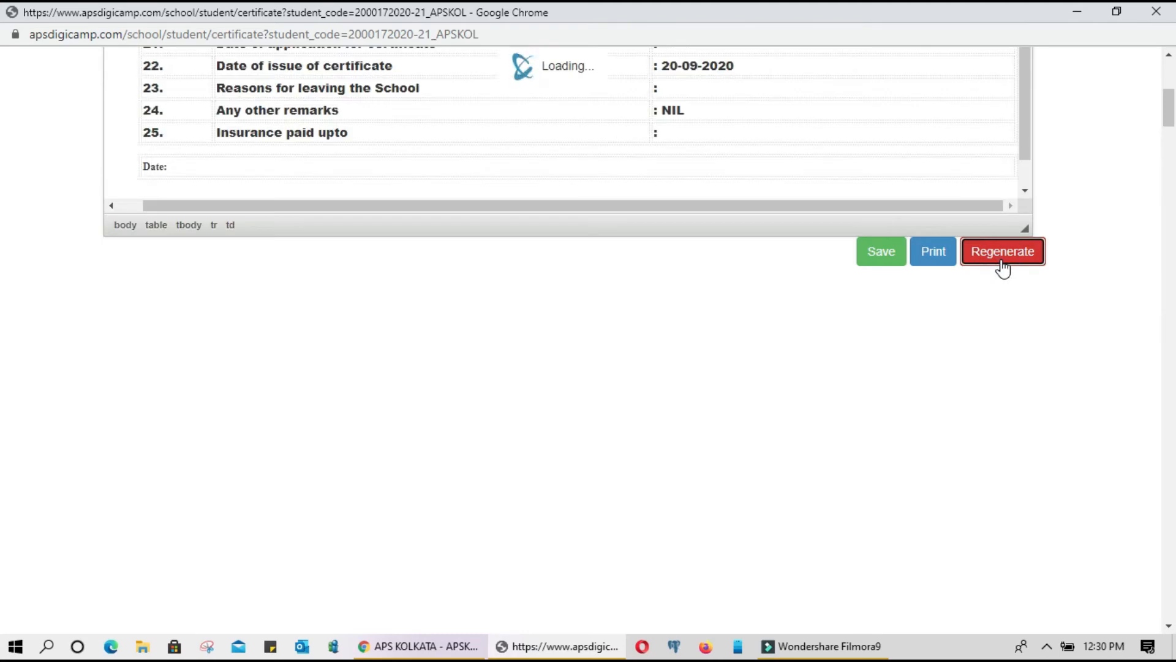
pyautogui.click(860, 262)
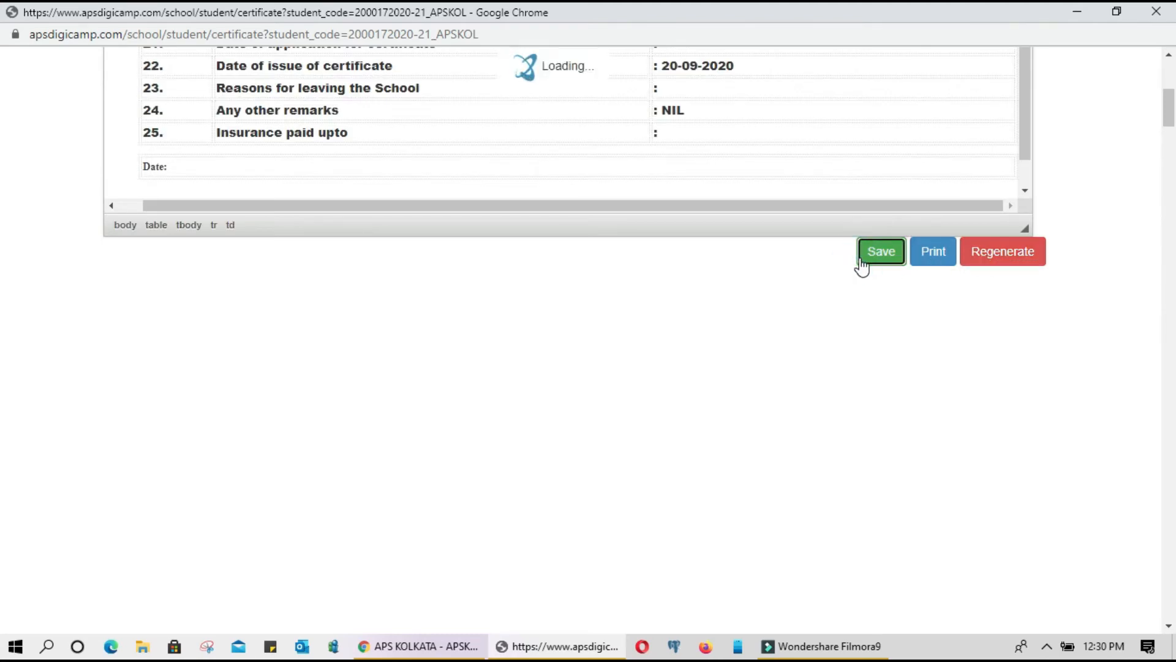
# Step: Open the printable PDF of the saved transfer certificate, review it down to the signature line, and close it
pyautogui.click(939, 262)
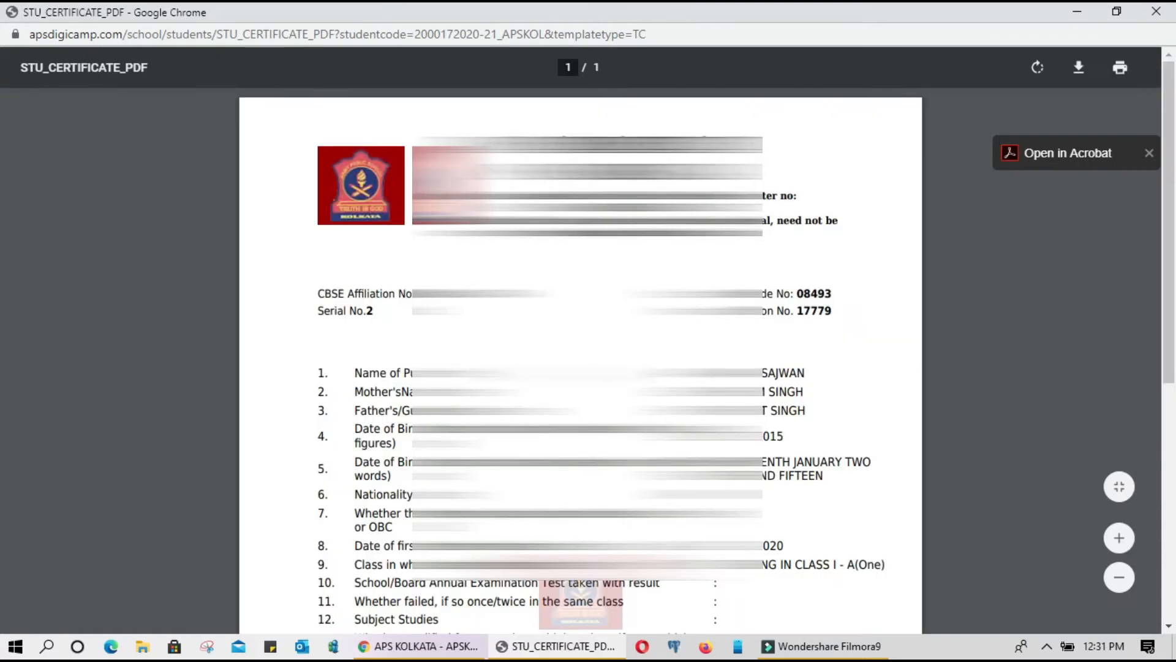
pyautogui.scroll(-2, 581, 361)
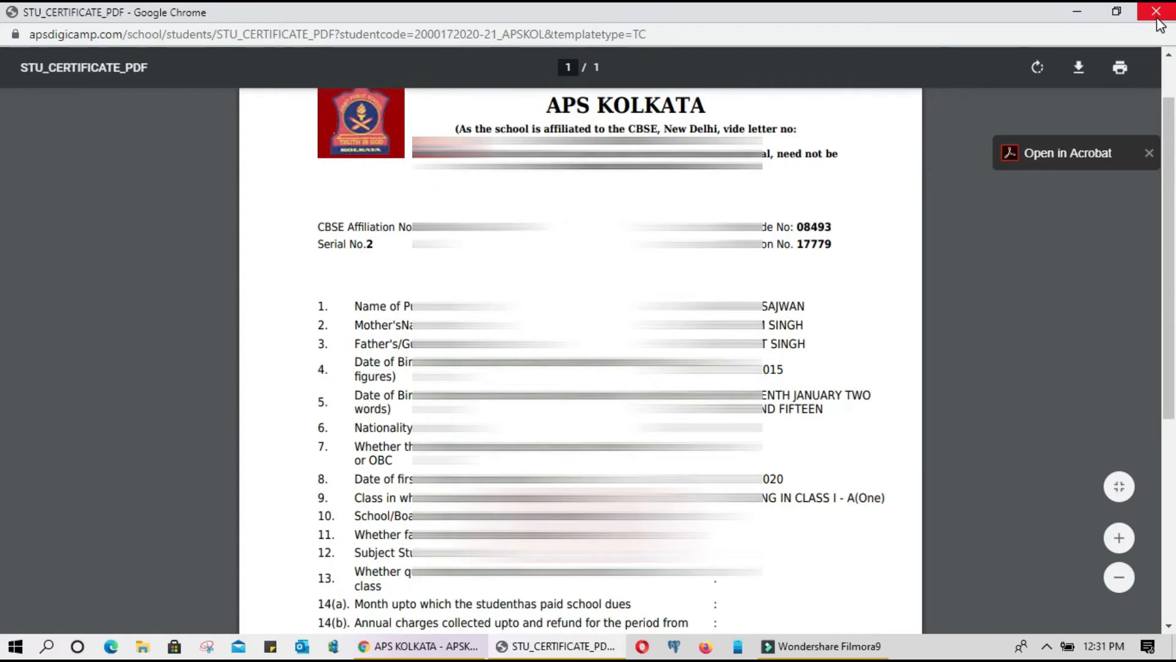
pyautogui.scroll(-5, 780, 296)
pyautogui.scroll(-5, 781, 296)
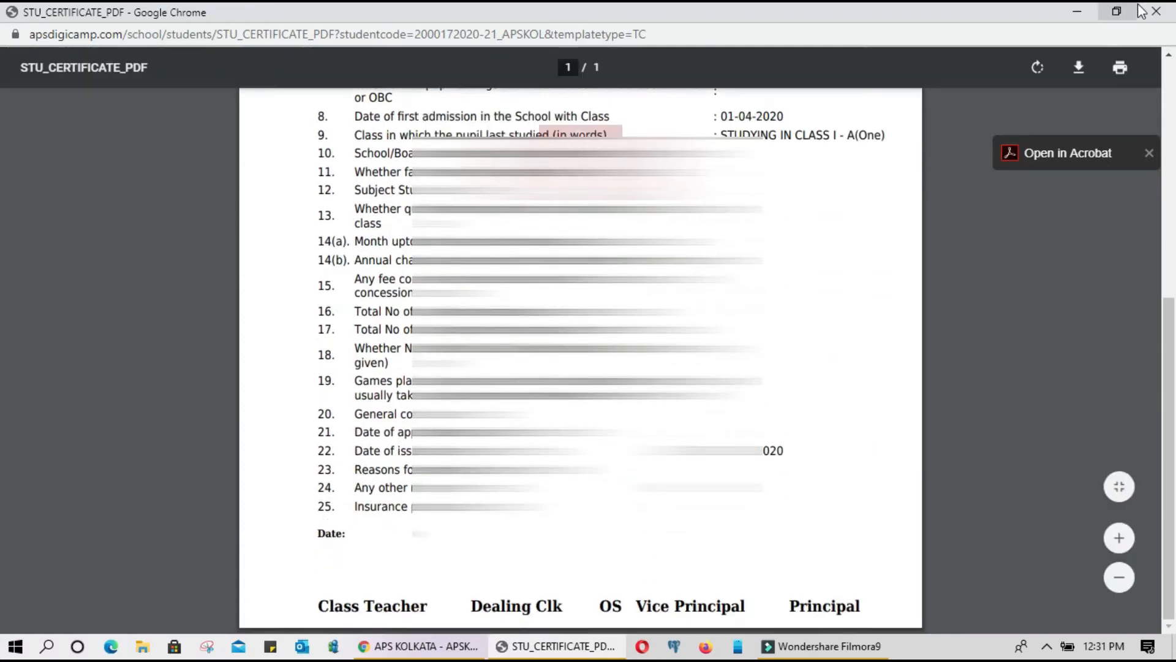
pyautogui.click(1156, 11)
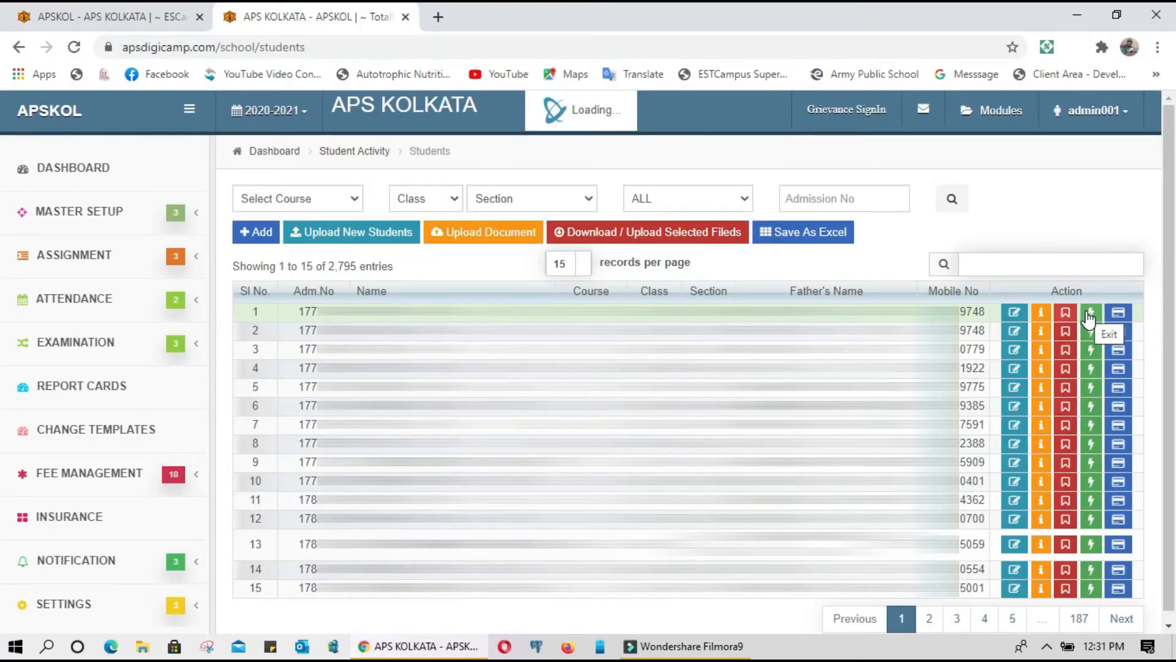
# Step: Open the first student's exit form, choose TC as the type, and close the form without submitting
pyautogui.click(1089, 314)
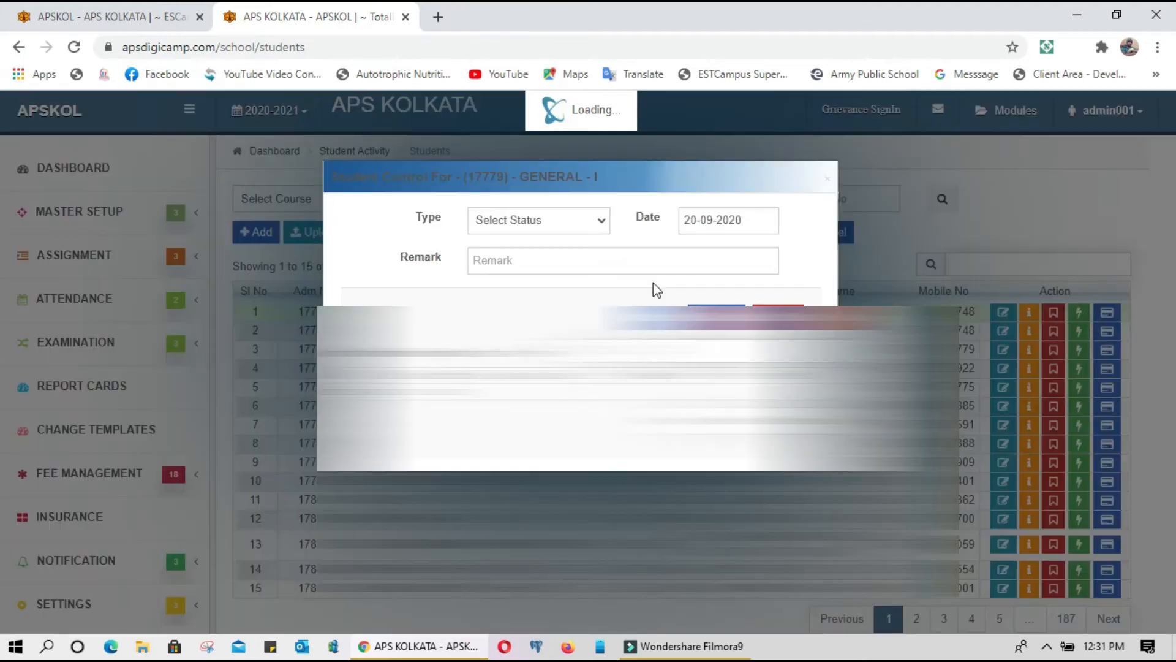
pyautogui.click(562, 222)
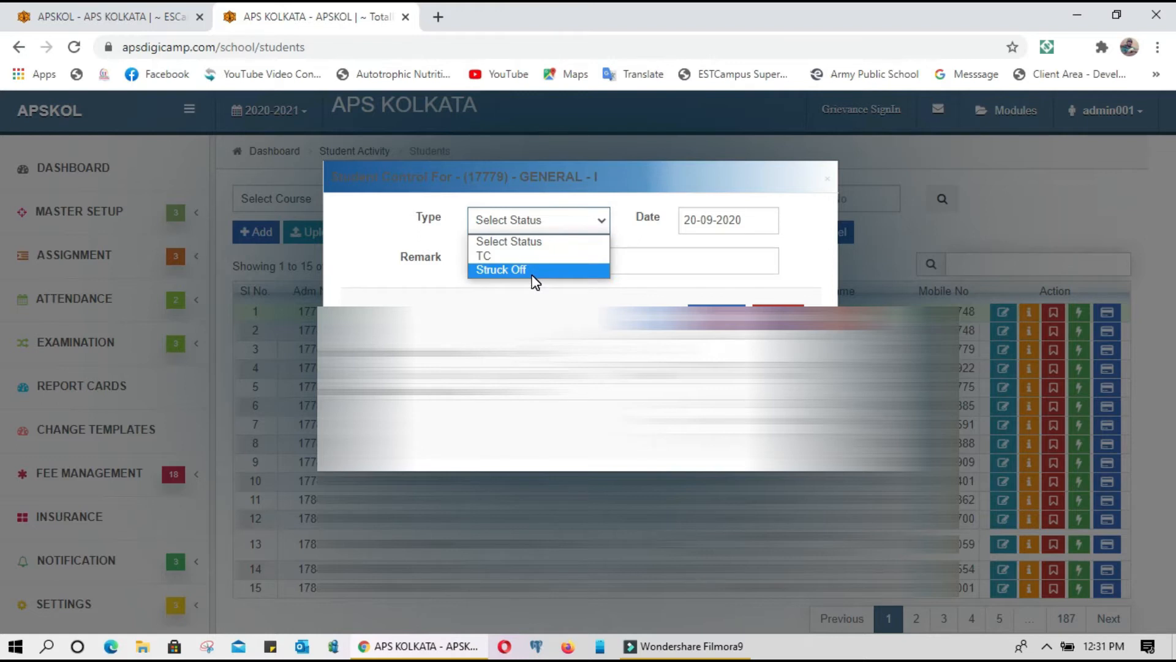
pyautogui.click(559, 260)
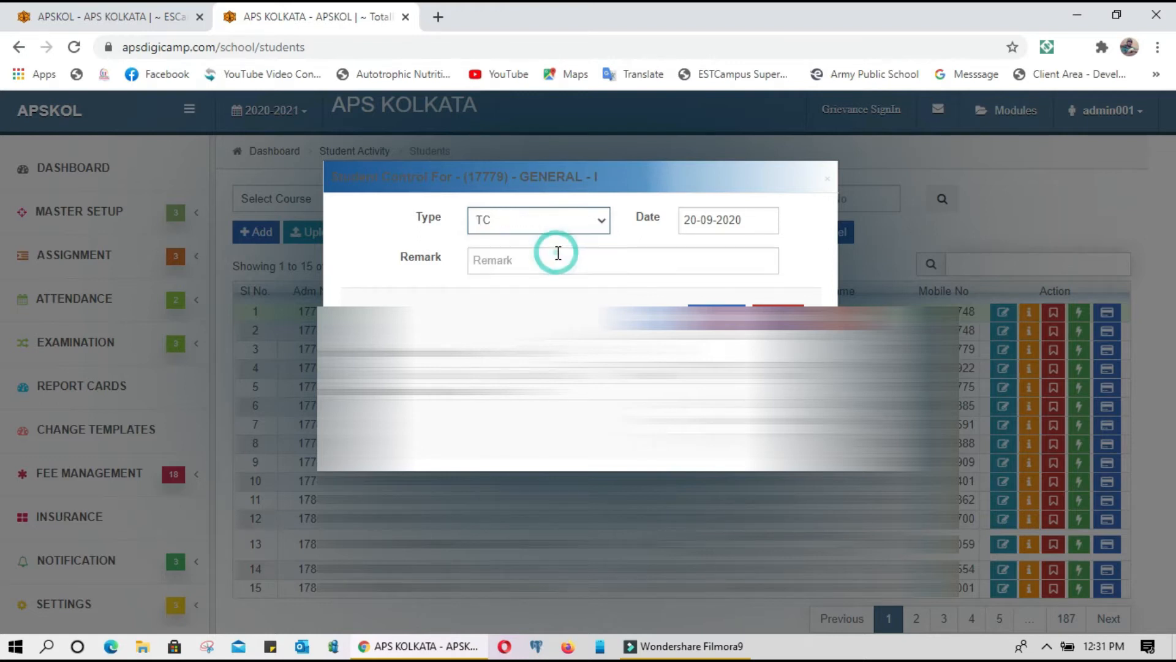
pyautogui.click(576, 257)
pyautogui.click(802, 284)
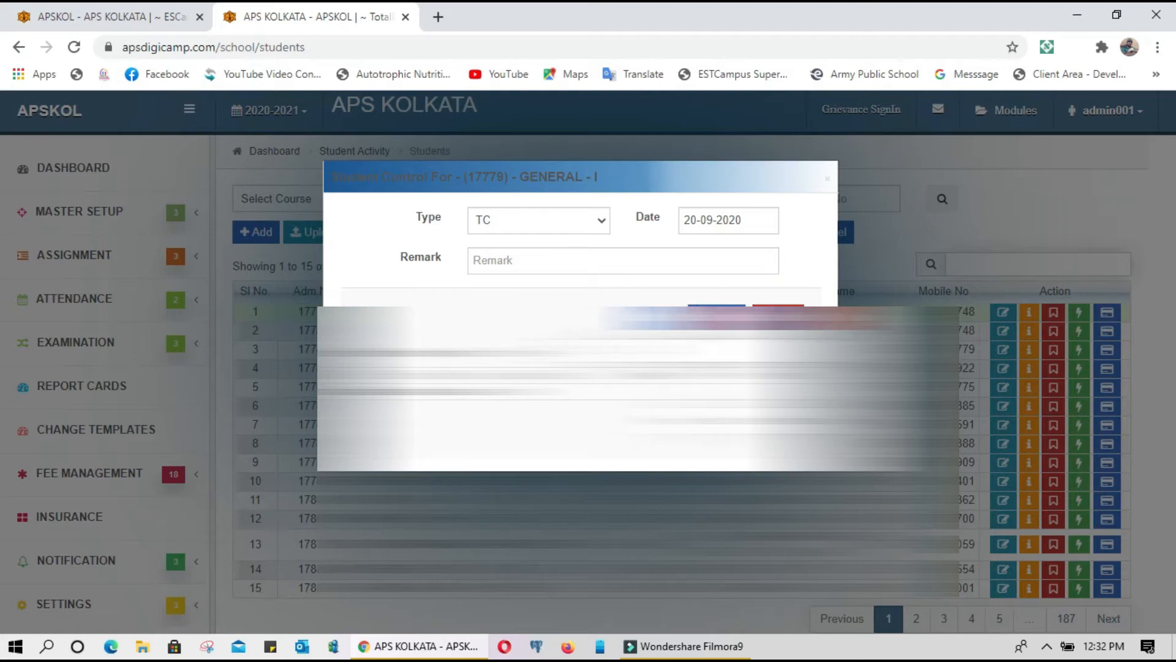
pyautogui.click(778, 316)
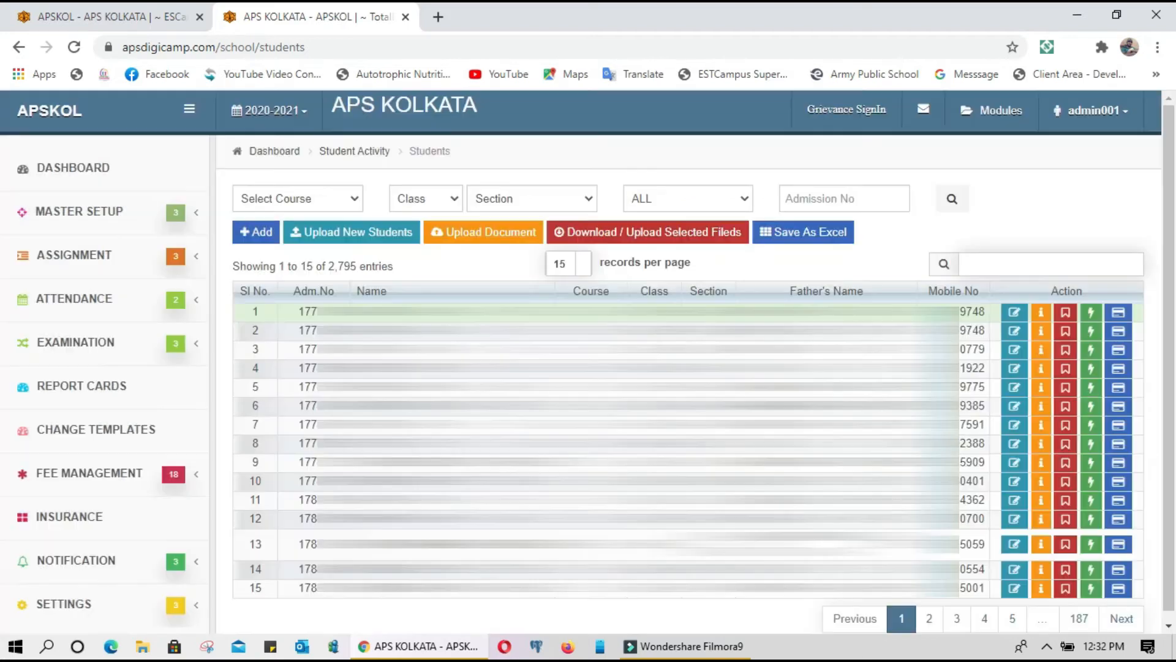
# Step: Open the first student's payment statement, examine the total due, dated collection details and outstanding columns, and close it
pyautogui.click(1119, 314)
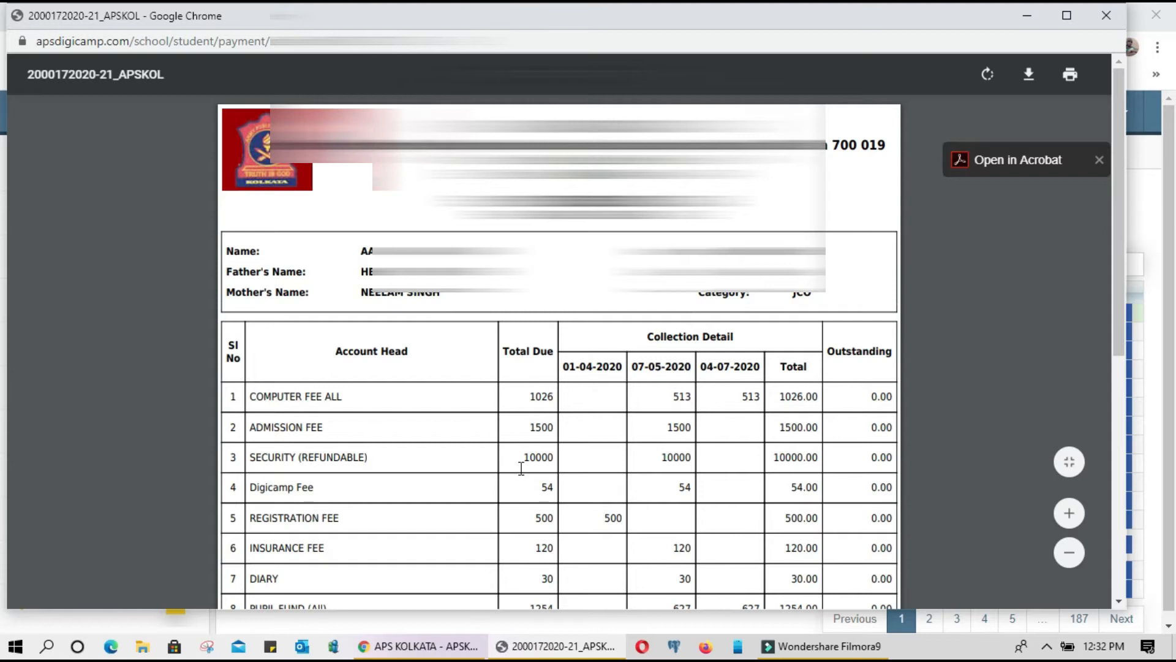
pyautogui.scroll(-2, 522, 469)
pyautogui.scroll(-3, 521, 468)
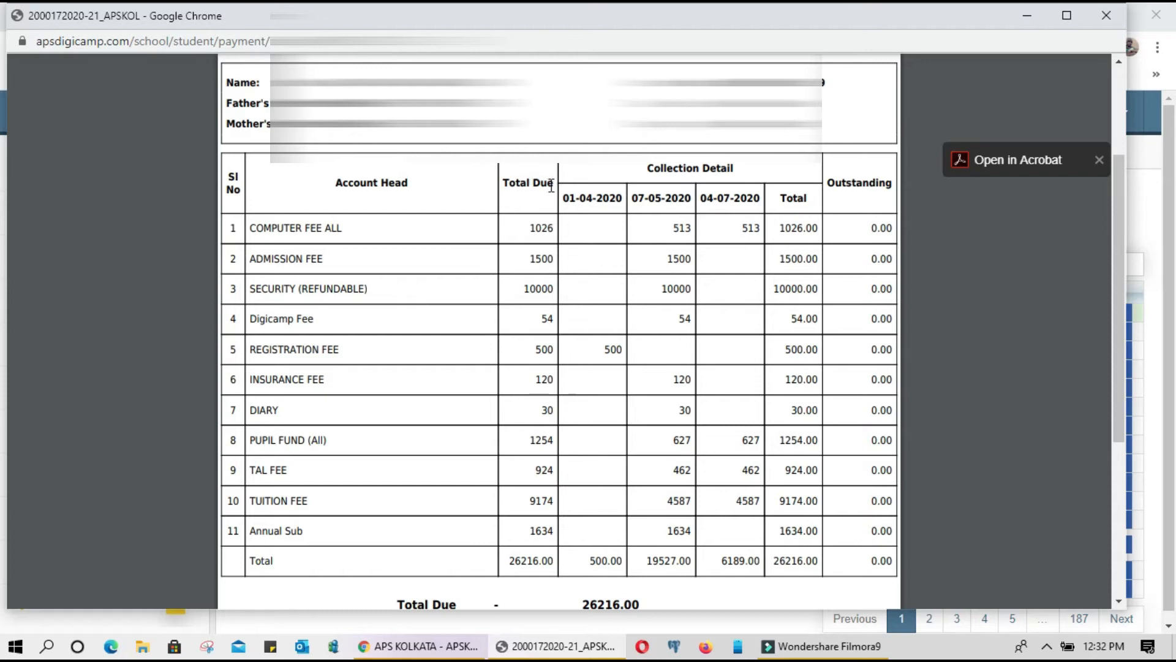
pyautogui.moveTo(554, 184); pyautogui.dragTo(503, 186)
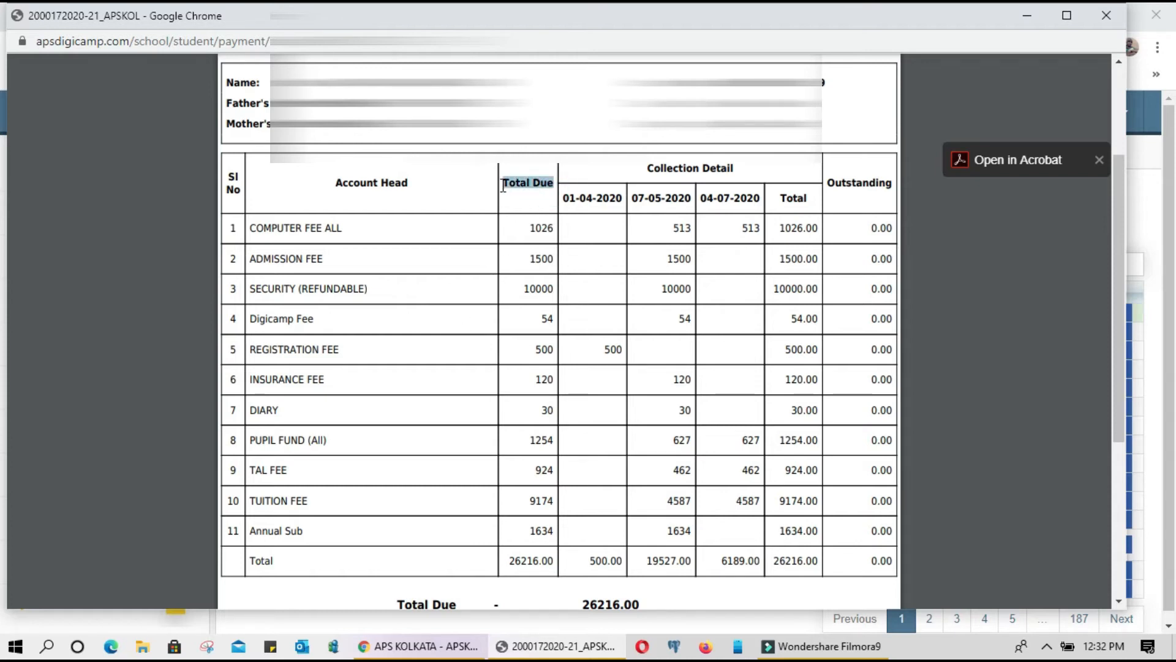
pyautogui.moveTo(735, 170); pyautogui.dragTo(638, 169)
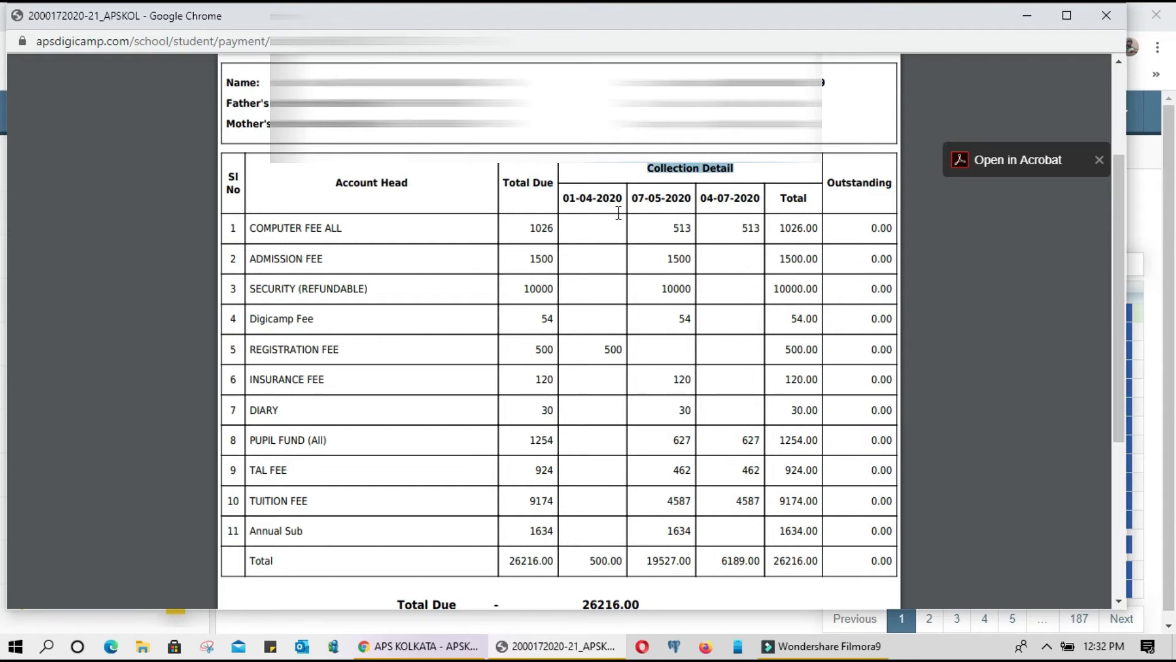
pyautogui.click(586, 191)
pyautogui.doubleClick(674, 196)
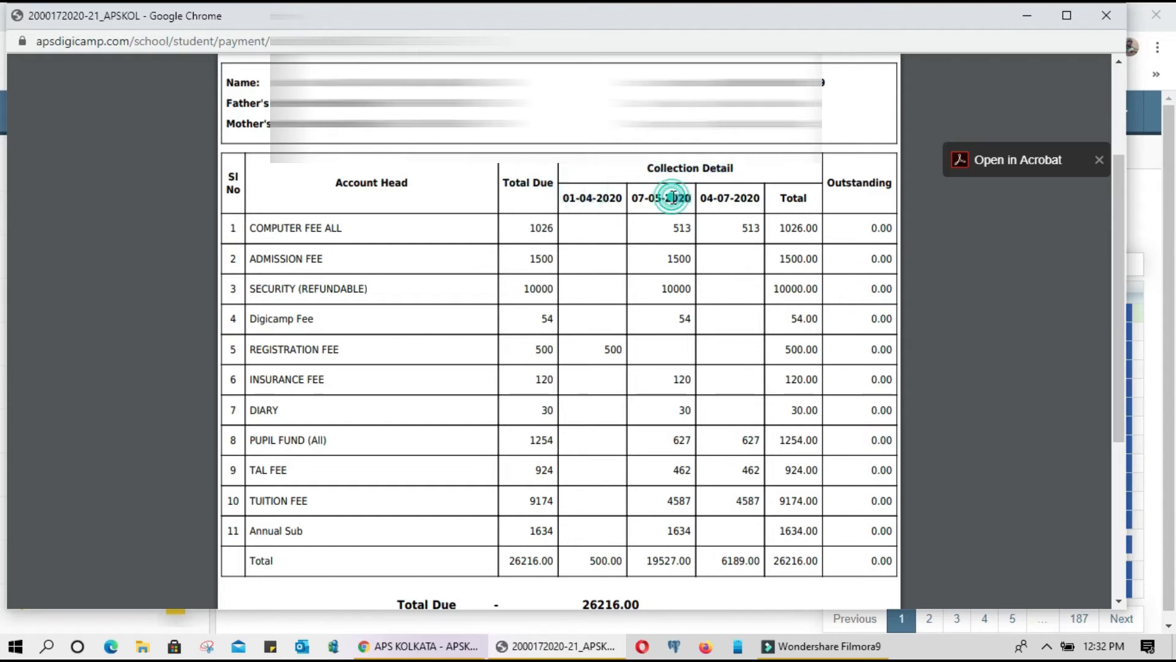
pyautogui.doubleClick(708, 197)
pyautogui.doubleClick(791, 197)
pyautogui.doubleClick(859, 182)
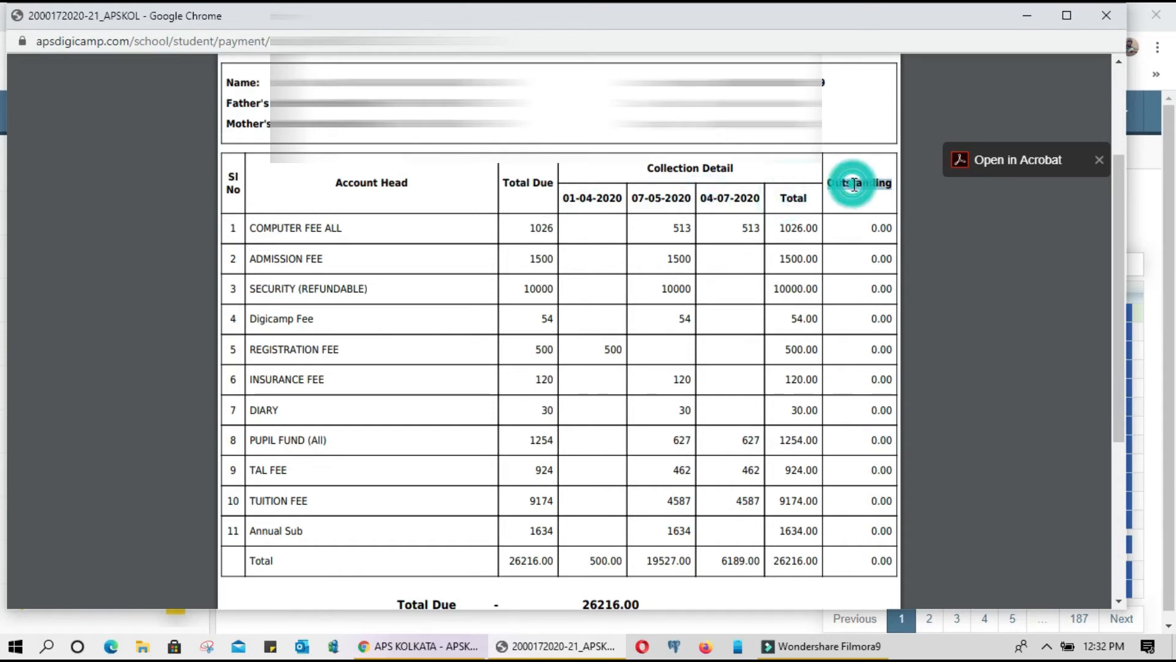
pyautogui.click(1108, 19)
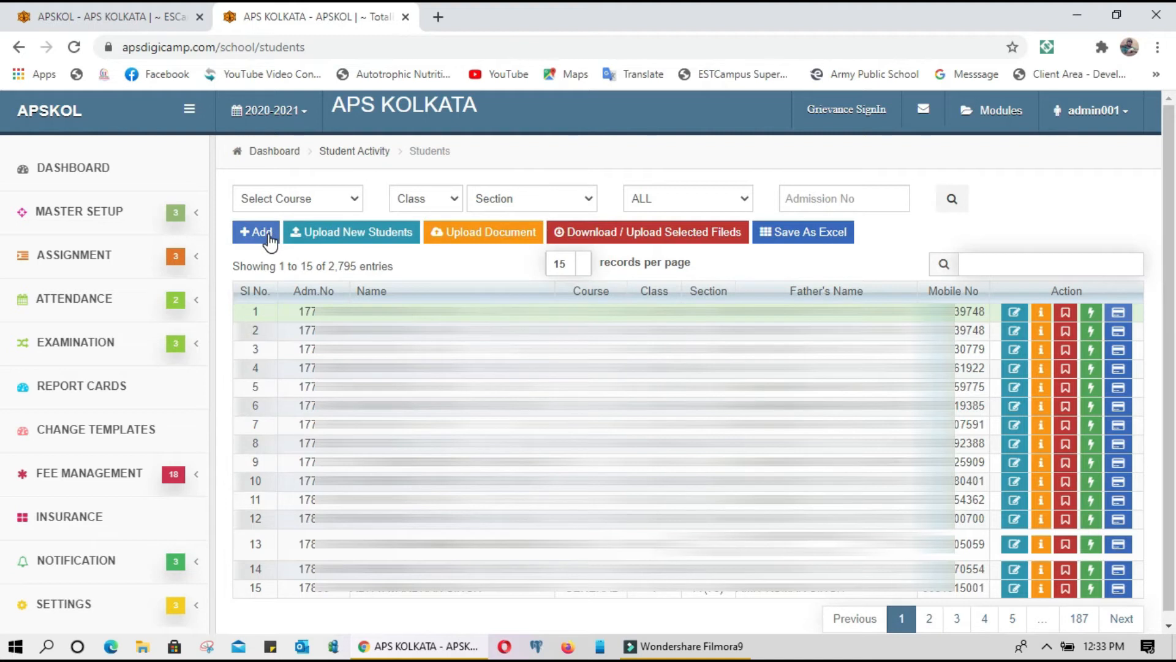
# Step: Open the new students upload page, read its upload instructions, and download the Student Upload Template
pyautogui.click(361, 245)
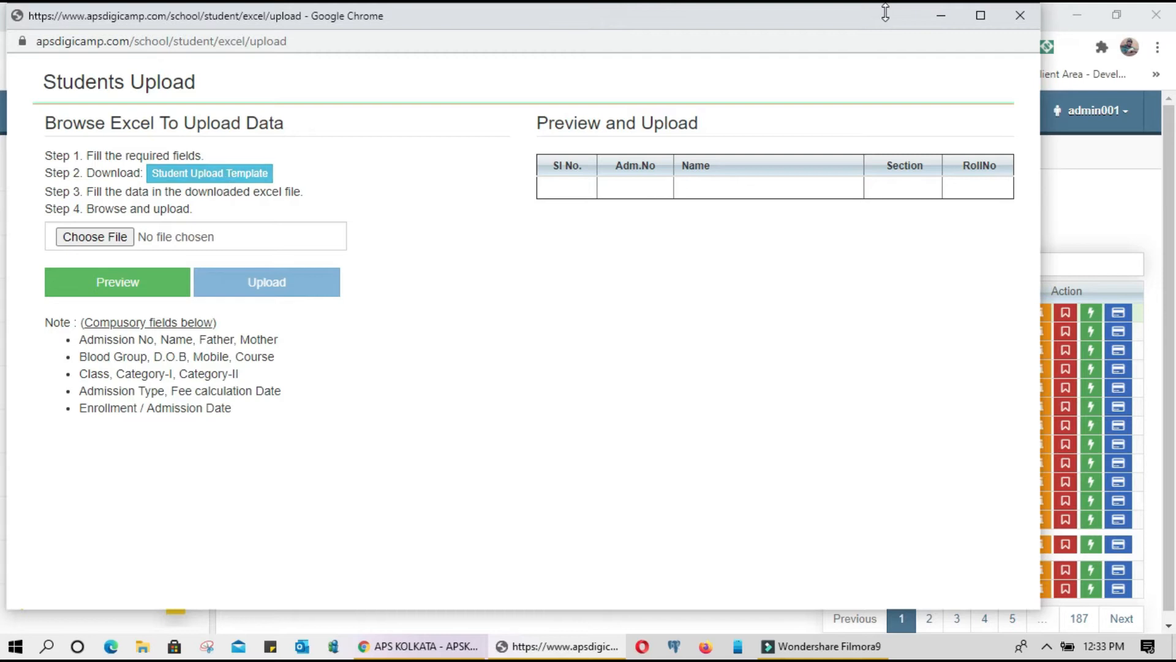
pyautogui.click(1020, 15)
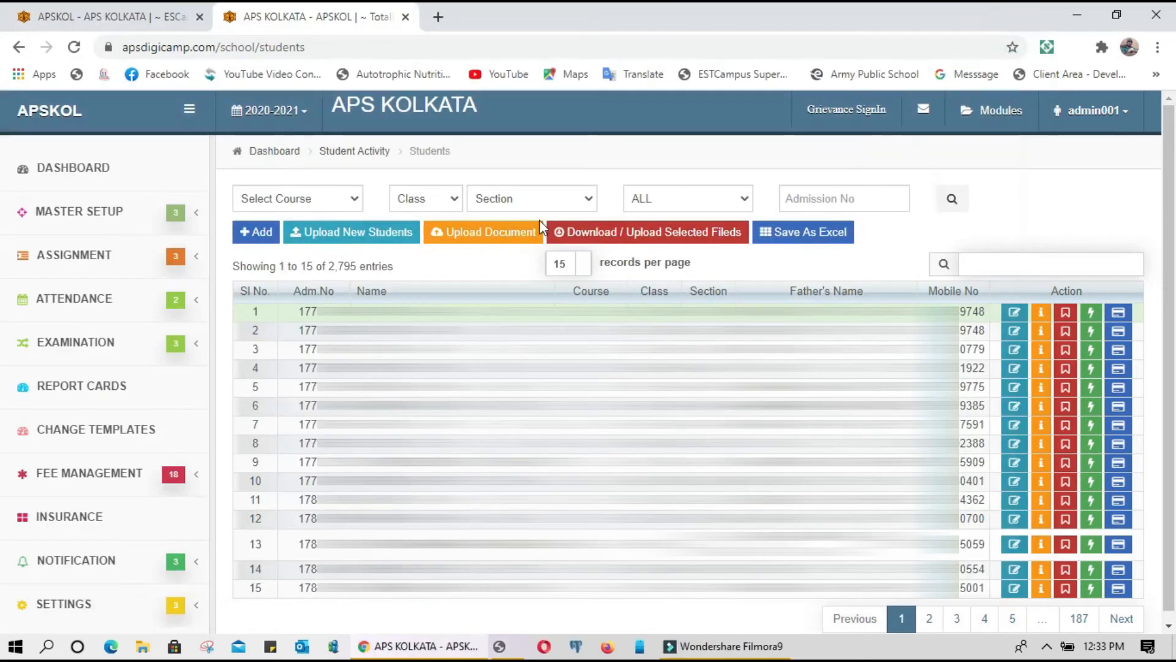
pyautogui.click(387, 233)
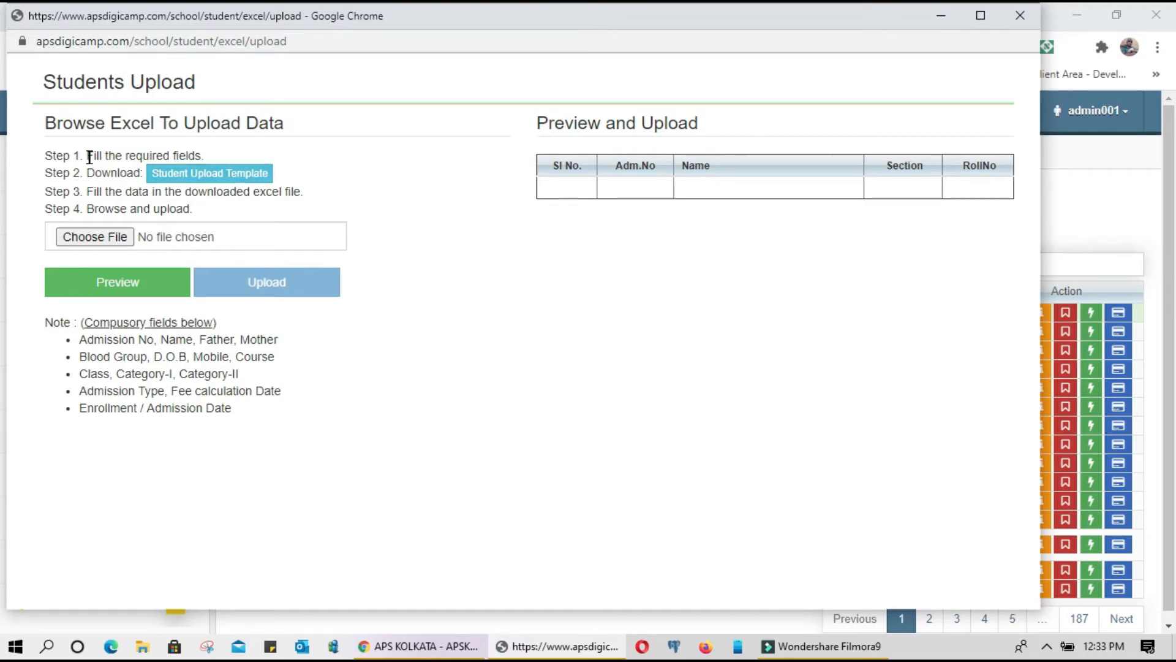
pyautogui.moveTo(86, 155); pyautogui.dragTo(211, 155)
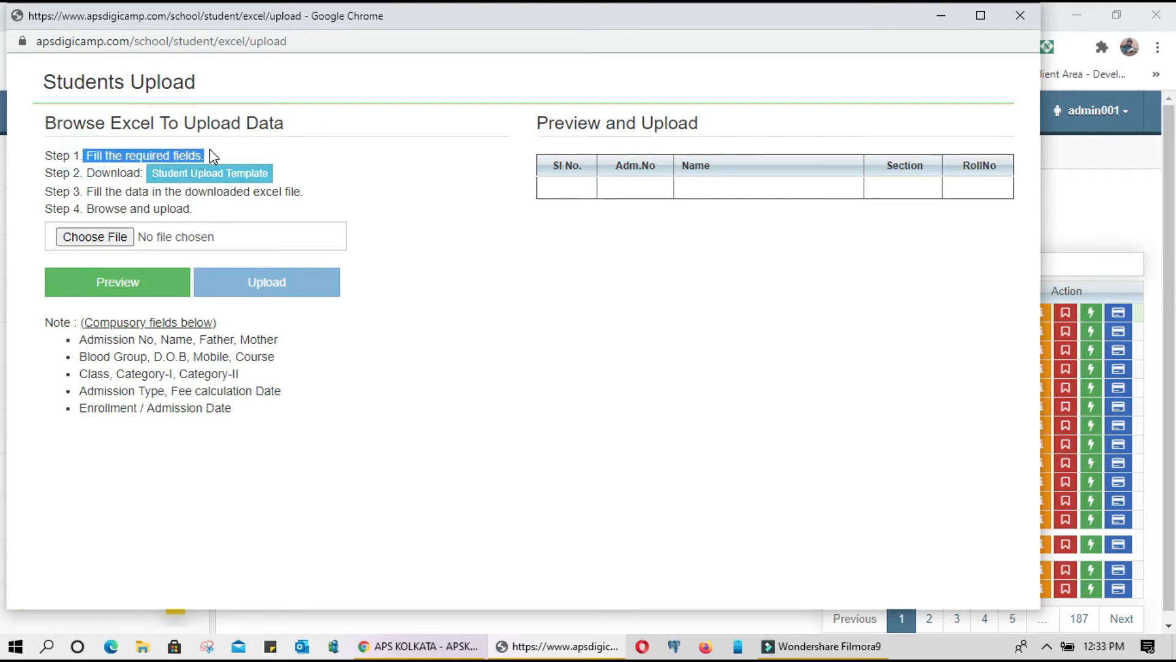
pyautogui.click(209, 149)
pyautogui.moveTo(87, 173); pyautogui.dragTo(119, 176)
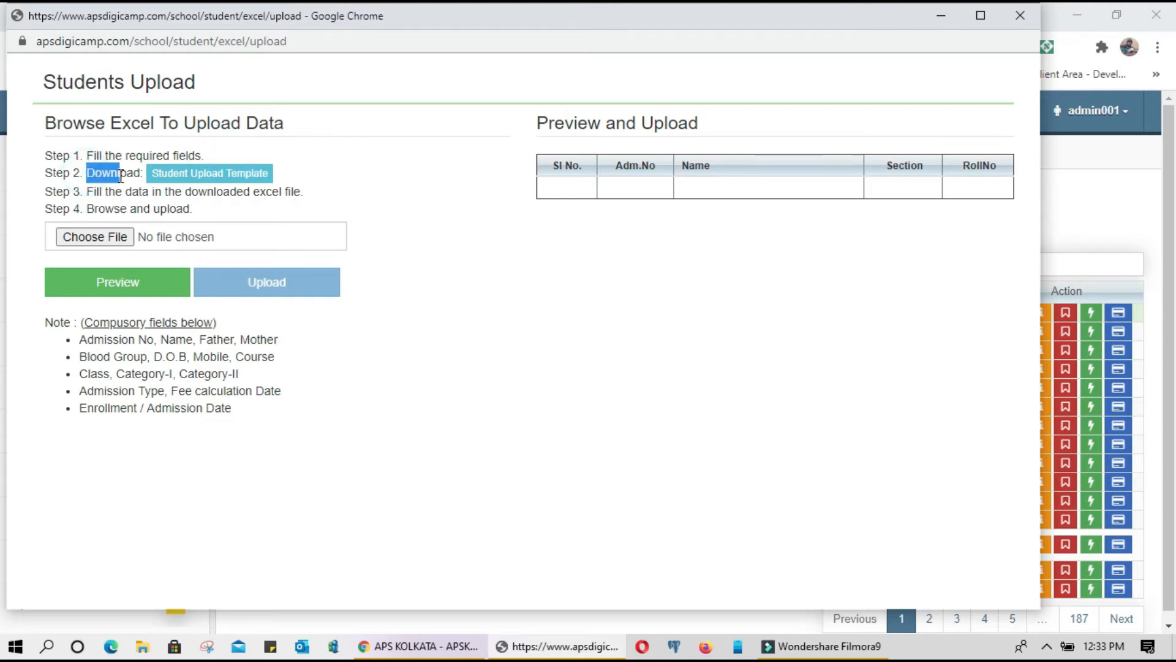
pyautogui.click(234, 196)
pyautogui.click(216, 182)
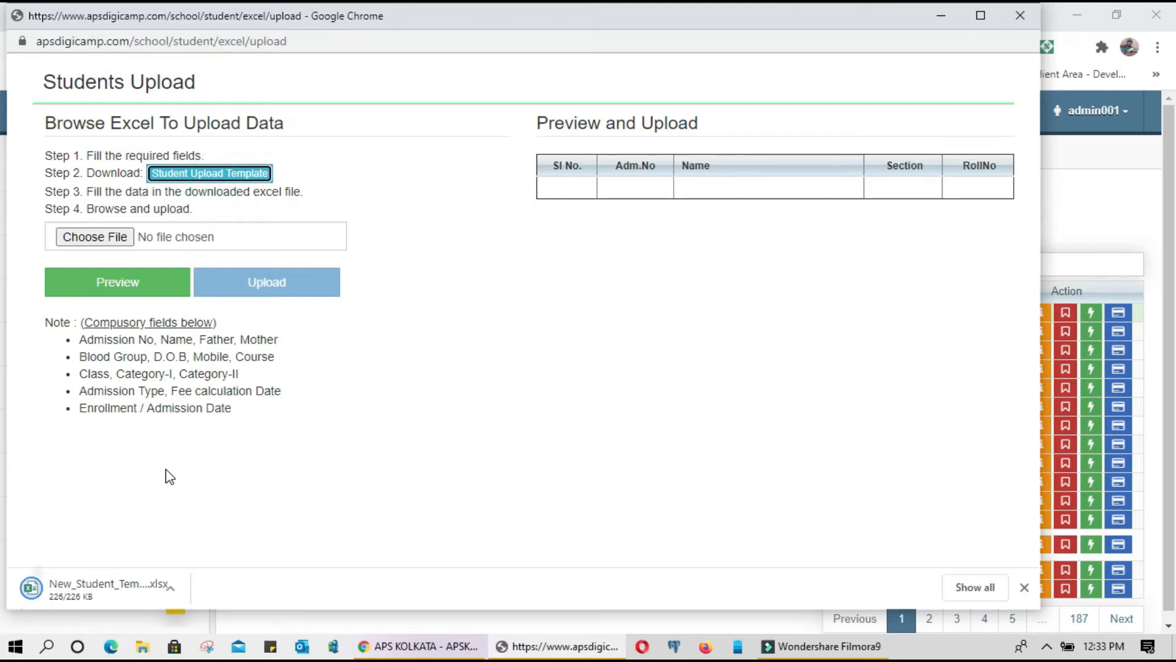
# Step: Check the compulsory fields note, open the downloaded template in Excel, and examine its columns from Adm No to Roll, including the Course options
pyautogui.click(105, 590)
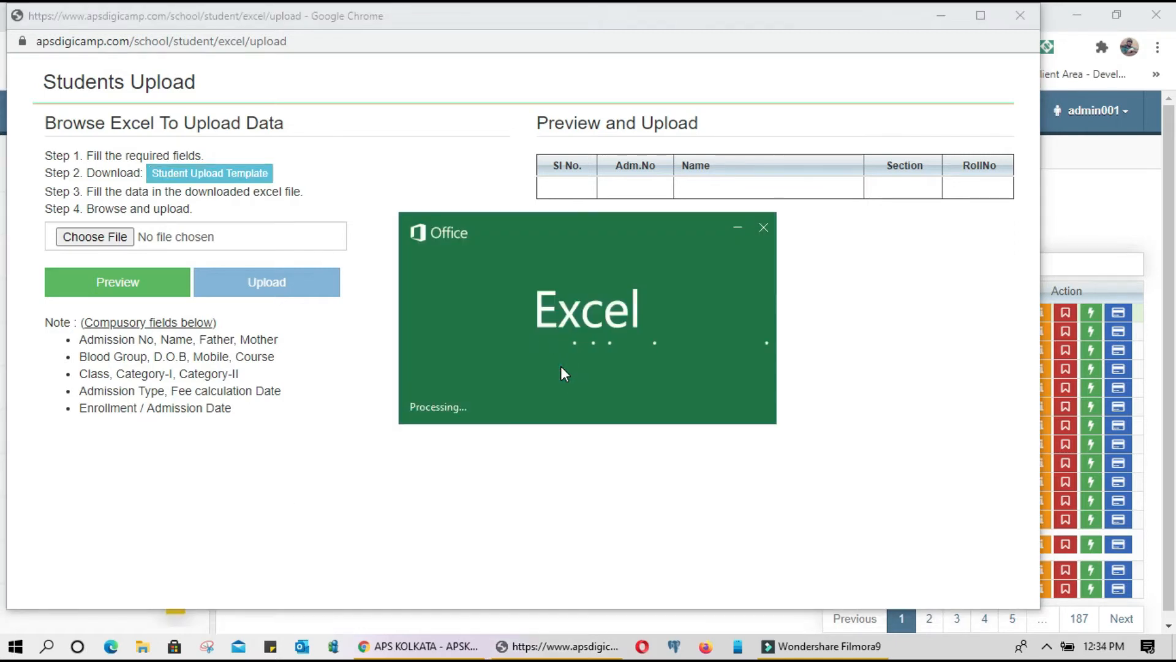
pyautogui.moveTo(249, 409); pyautogui.dragTo(79, 323)
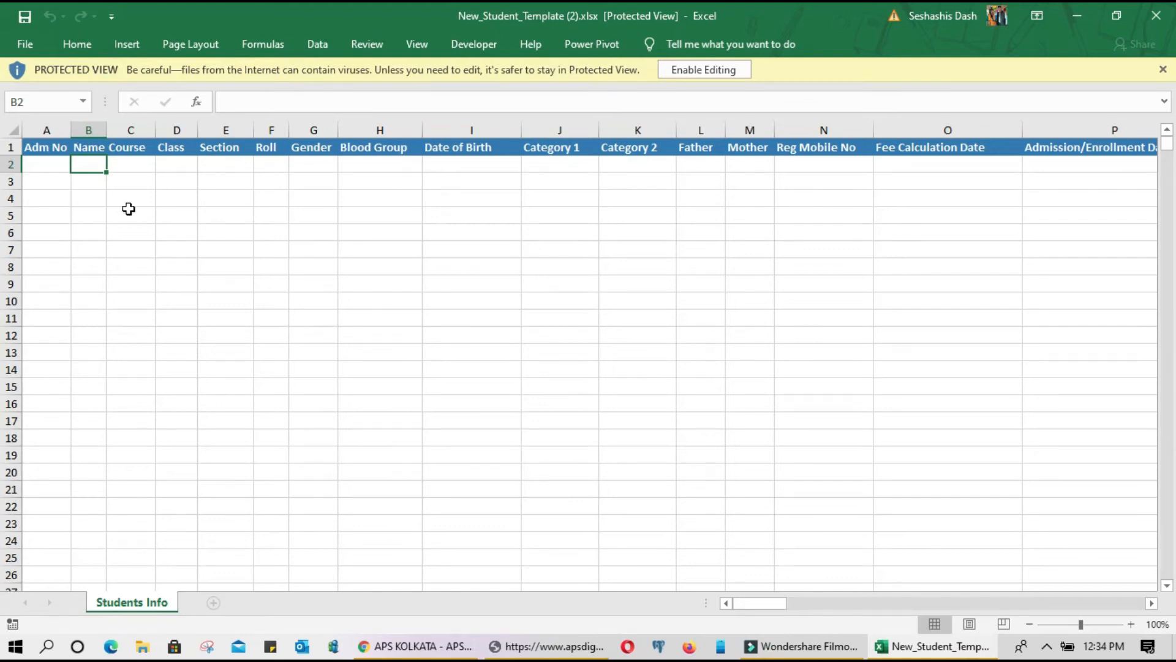
pyautogui.click(51, 165)
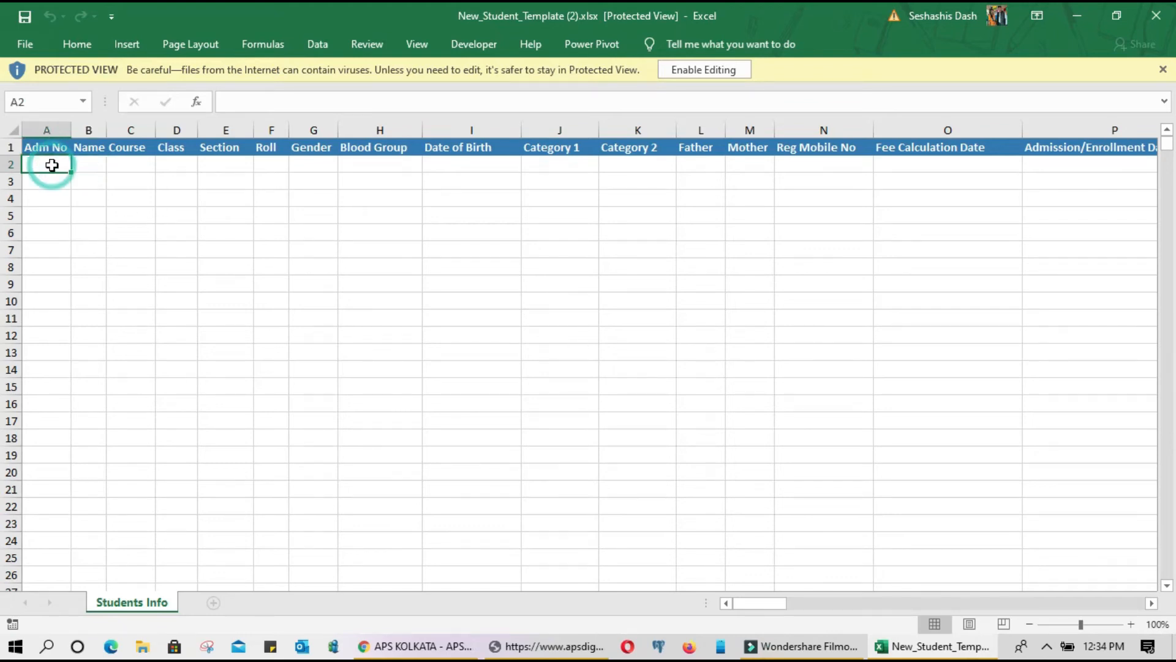
pyautogui.click(82, 162)
pyautogui.click(120, 165)
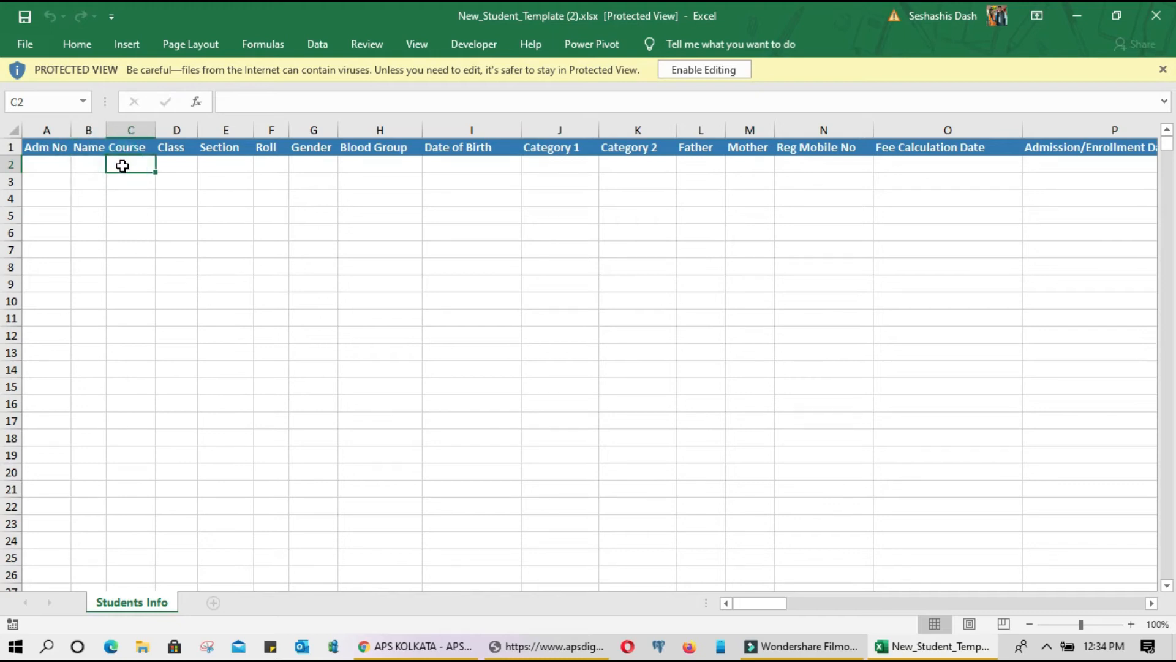
pyautogui.click(163, 165)
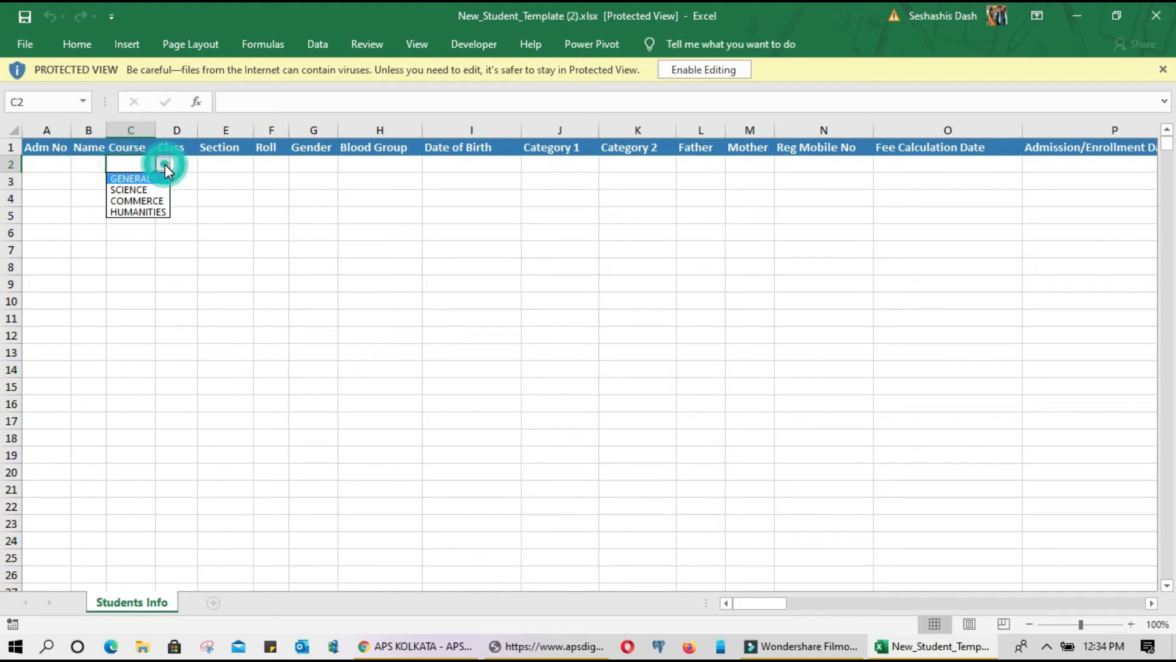
pyautogui.click(183, 161)
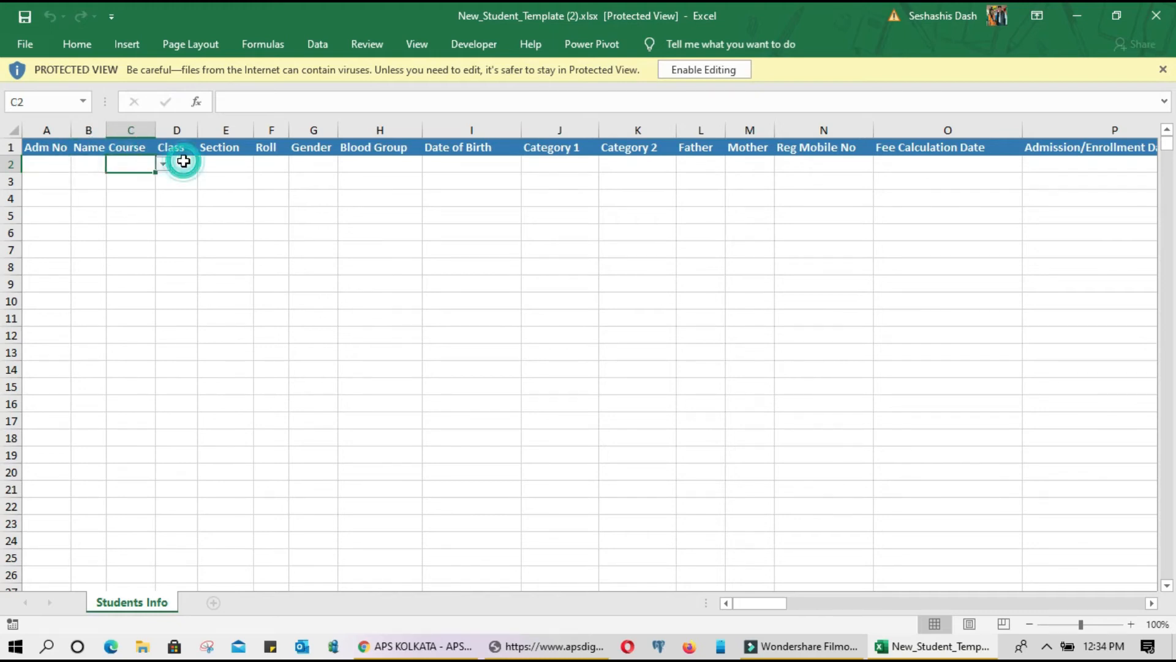
pyautogui.click(234, 163)
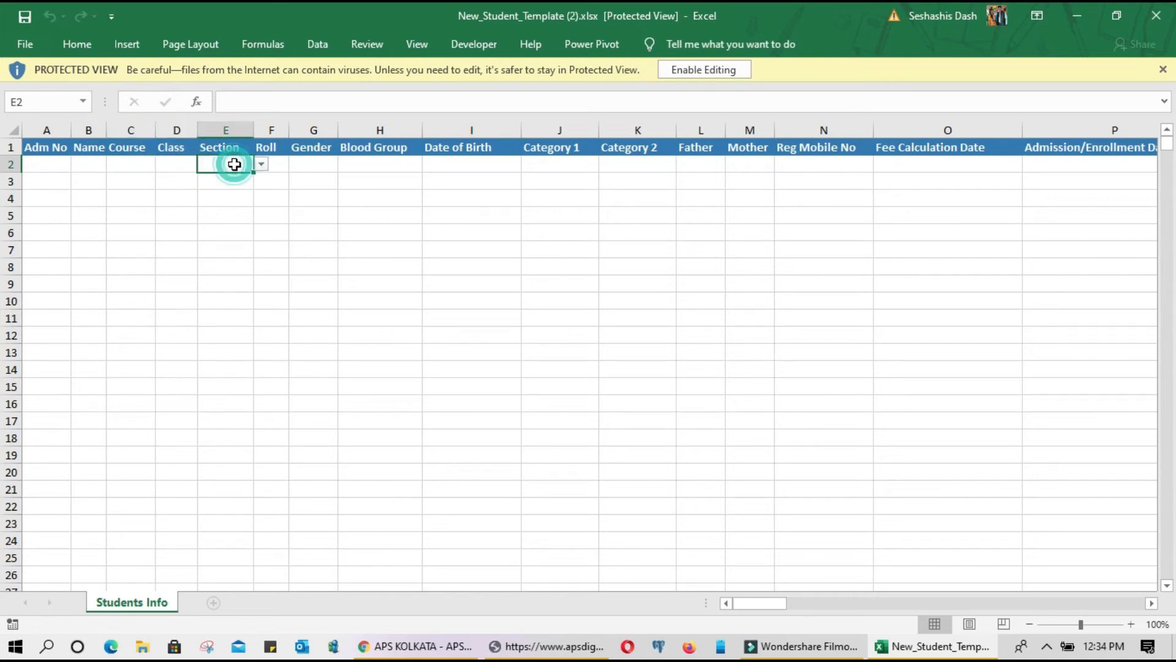
pyautogui.click(280, 164)
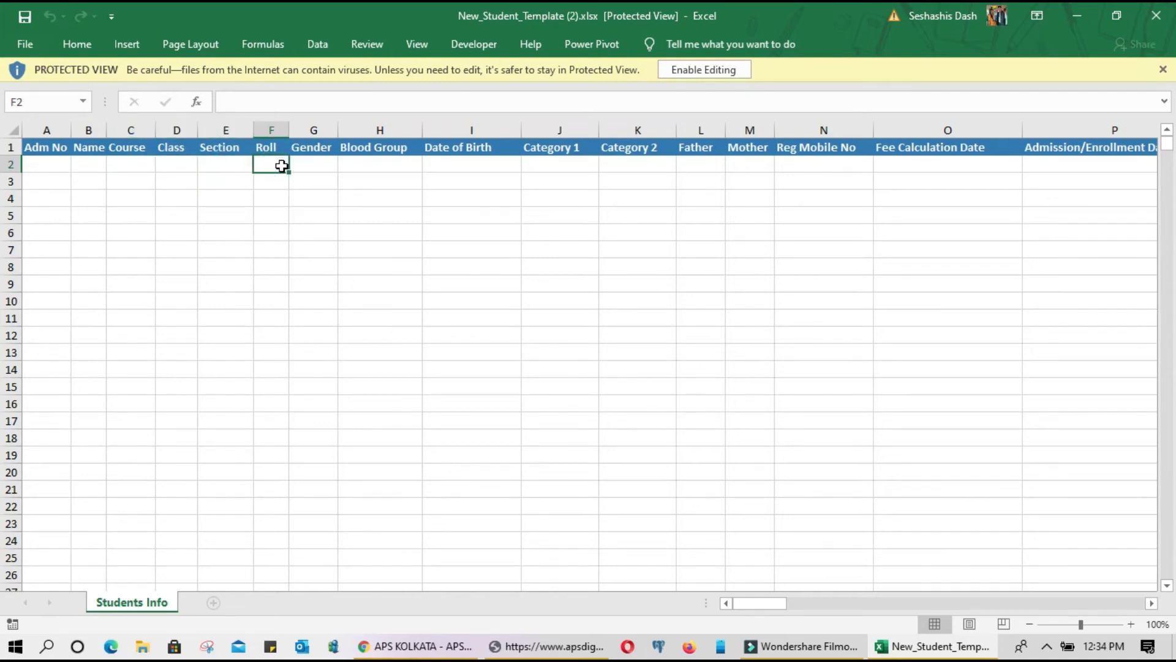
# Step: Examine the template's Gender, Blood Group and Date of Birth columns, including the Blood Group options
pyautogui.click(315, 164)
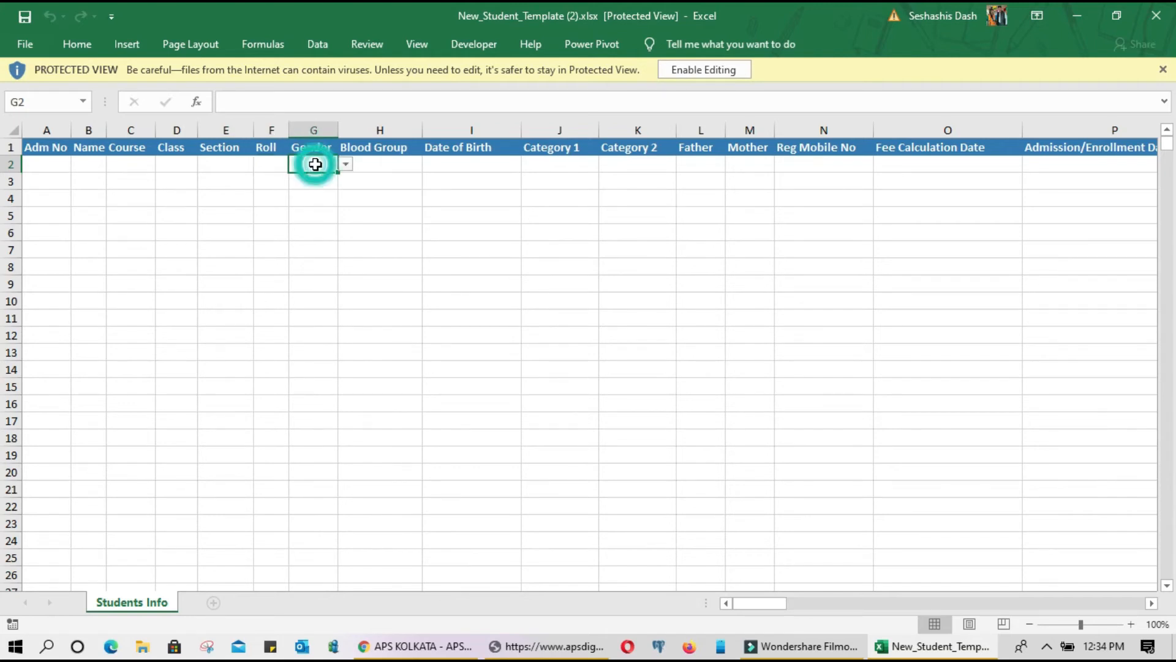
pyautogui.click(343, 164)
pyautogui.click(343, 164)
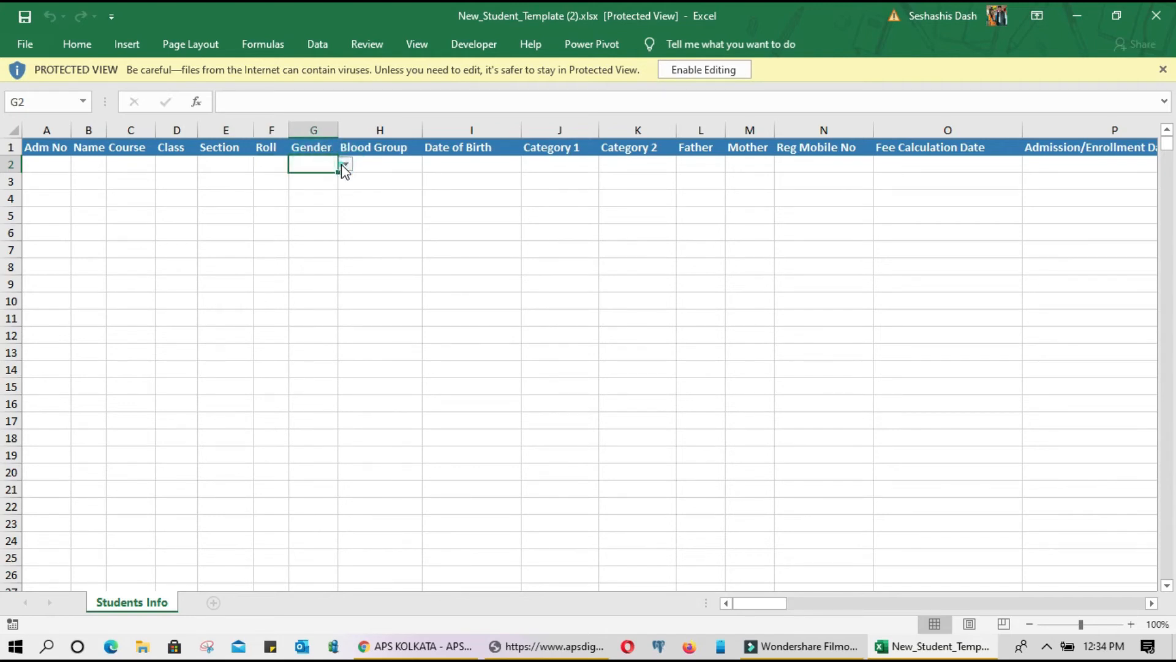
pyautogui.click(380, 164)
pyautogui.click(431, 166)
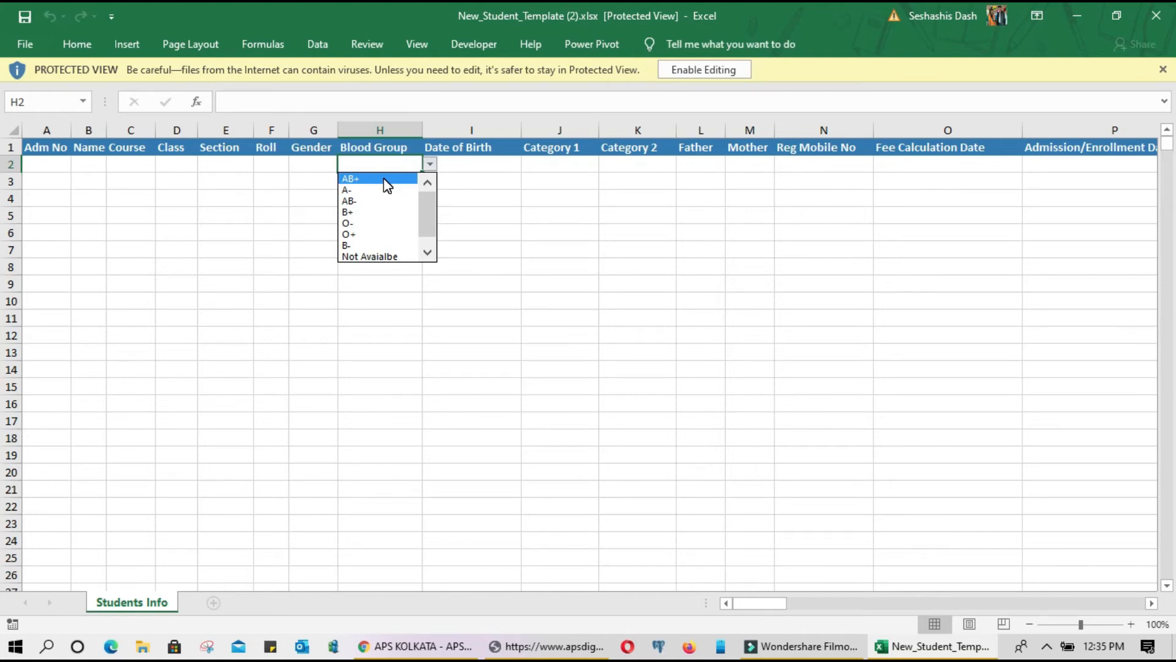
pyautogui.click(469, 168)
pyautogui.click(468, 166)
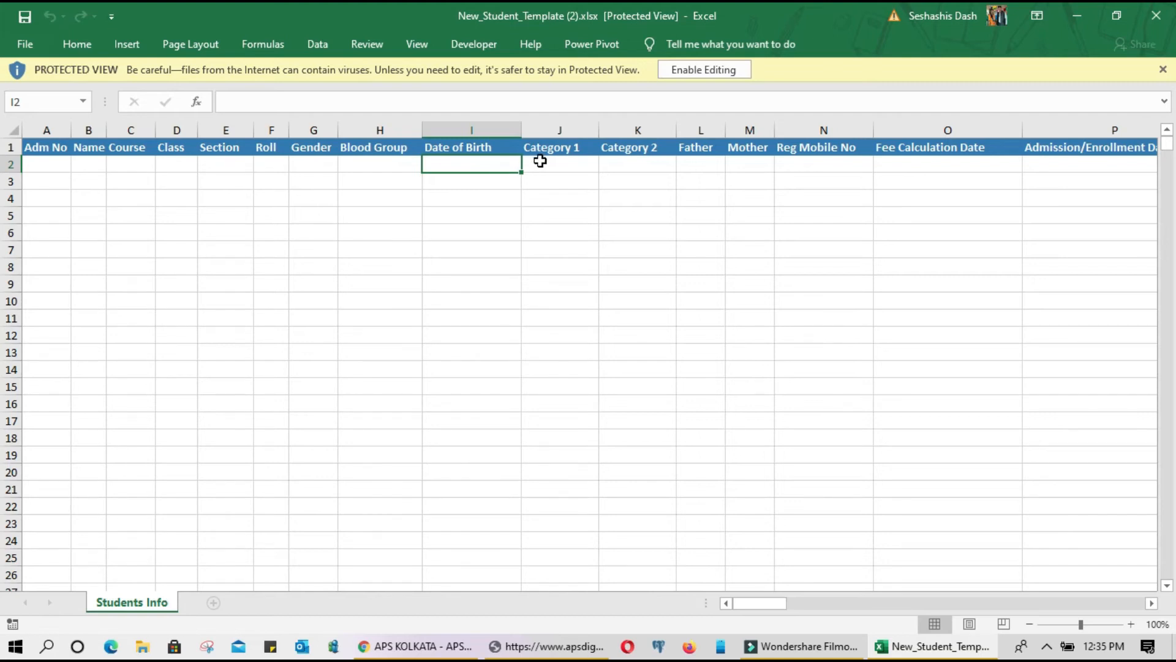
# Step: Examine the template's columns from Category 1 to Reg Mobile No, and close the workbook
pyautogui.click(537, 165)
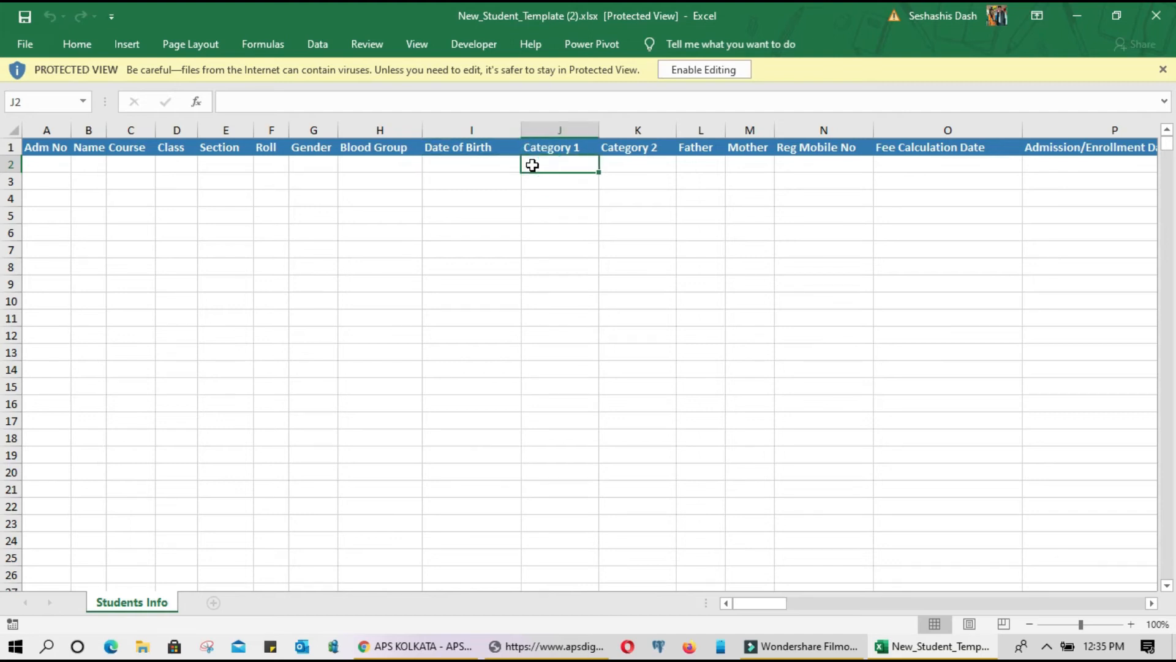
pyautogui.click(503, 164)
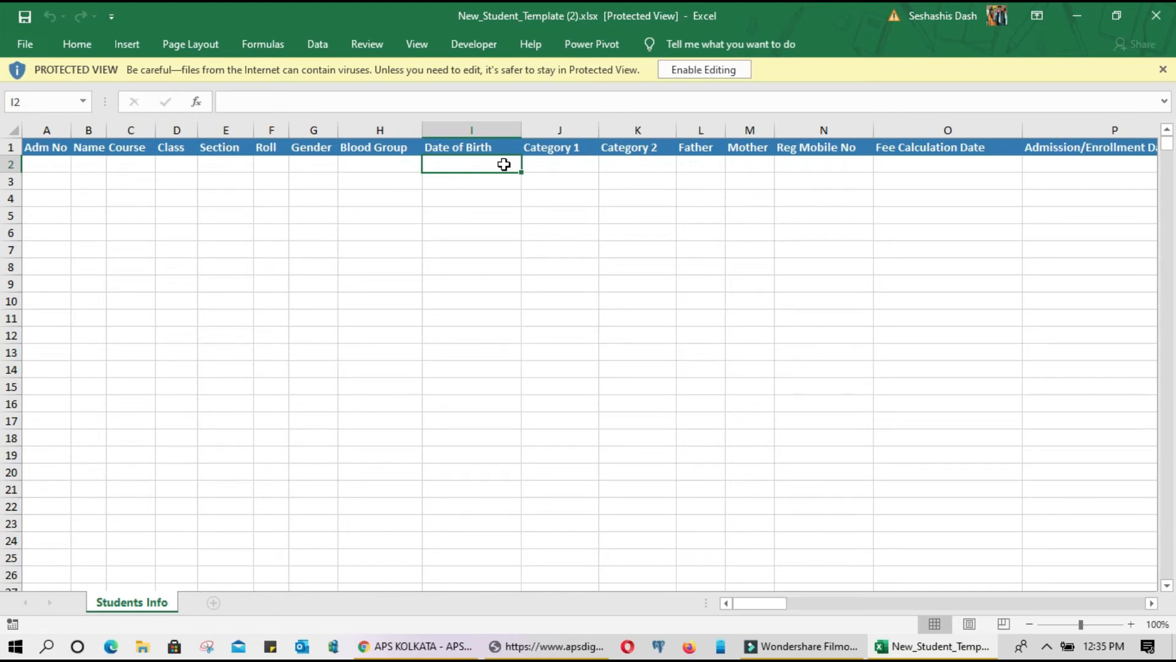
pyautogui.click(564, 163)
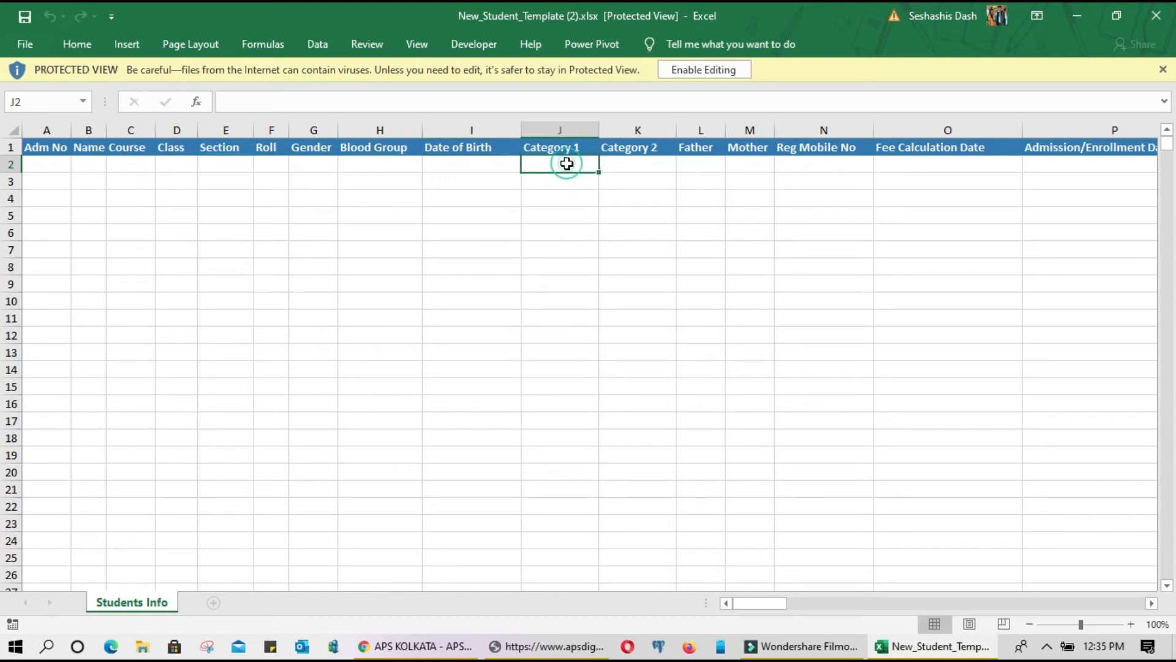
pyautogui.click(624, 161)
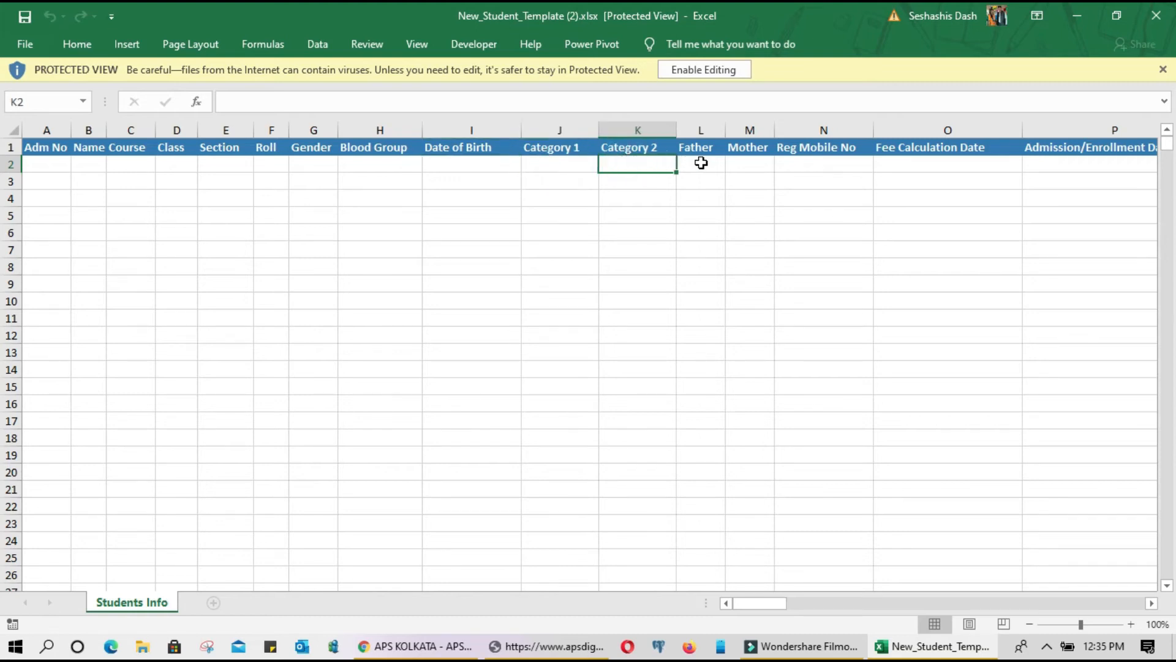
pyautogui.click(701, 162)
pyautogui.click(795, 161)
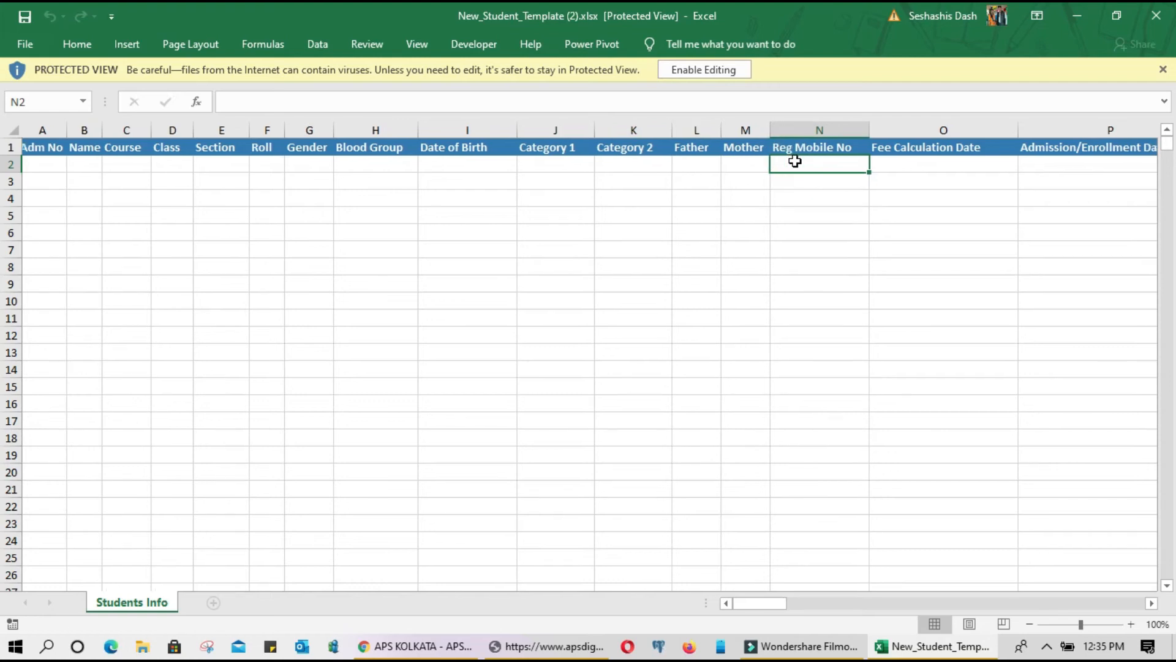
pyautogui.click(1154, 14)
# Step: Try to preview the blank New_Student_Template (2).xlsx as the student upload file, and close the upload page
pyautogui.click(85, 238)
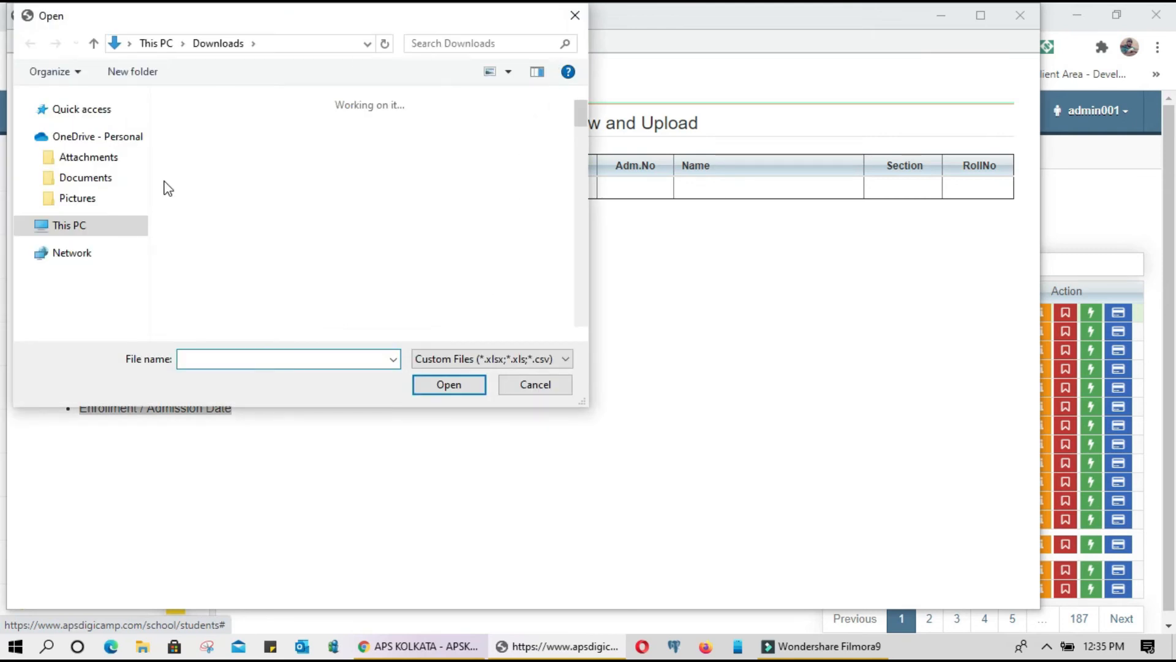
pyautogui.doubleClick(213, 215)
pyautogui.click(160, 291)
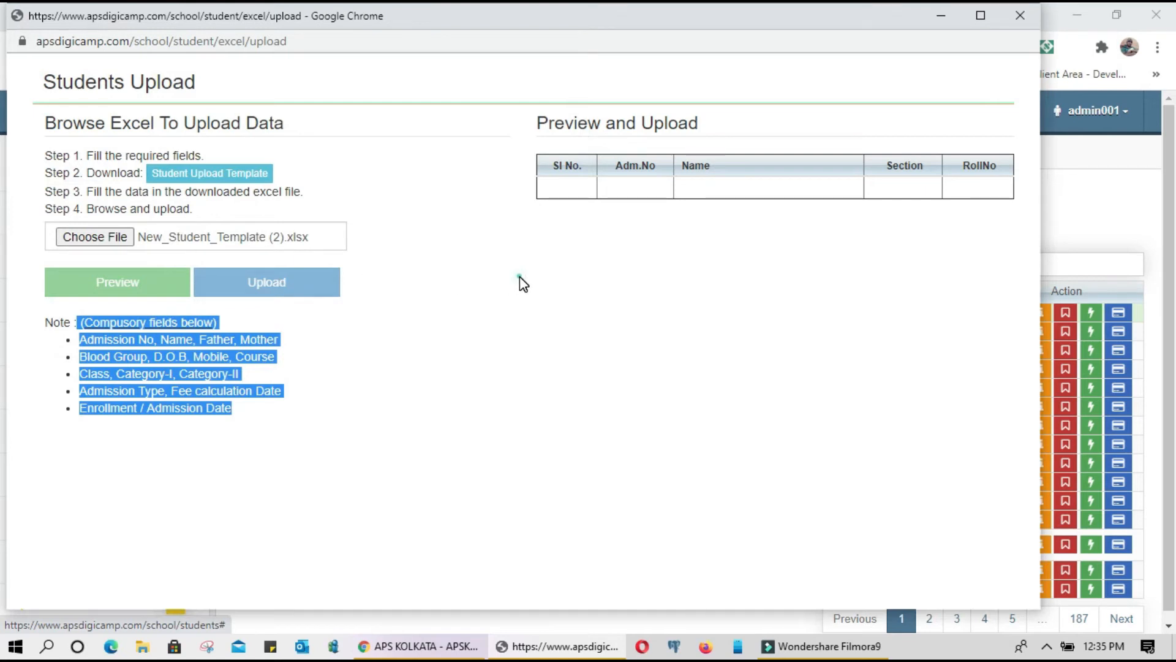
pyautogui.click(423, 354)
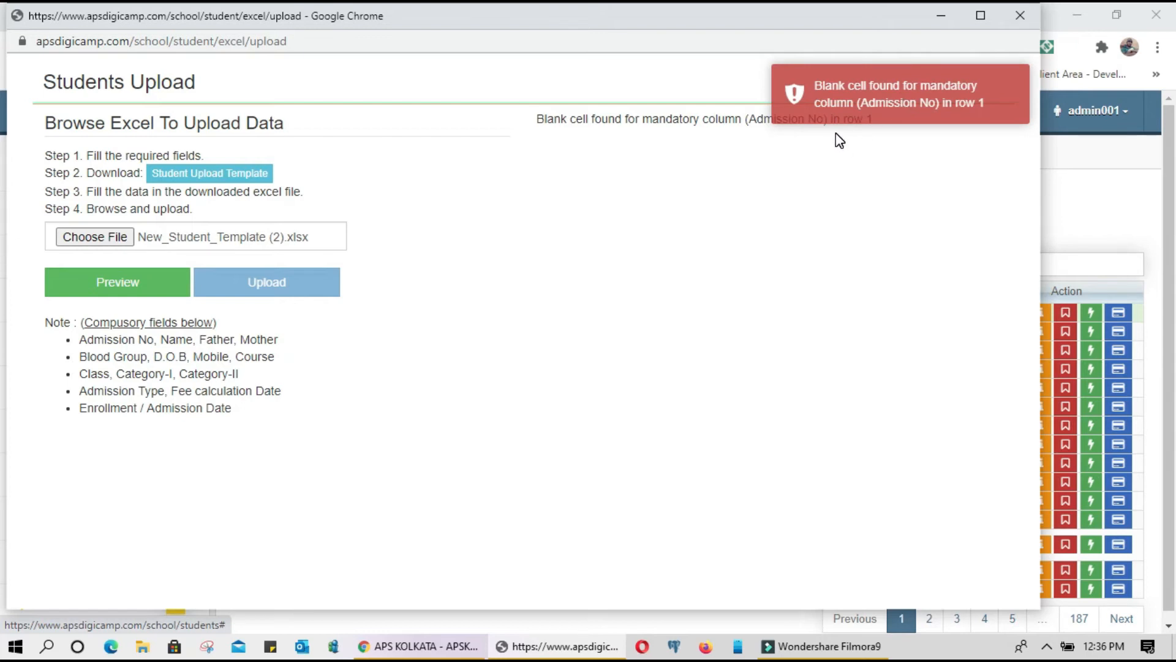
pyautogui.click(1019, 13)
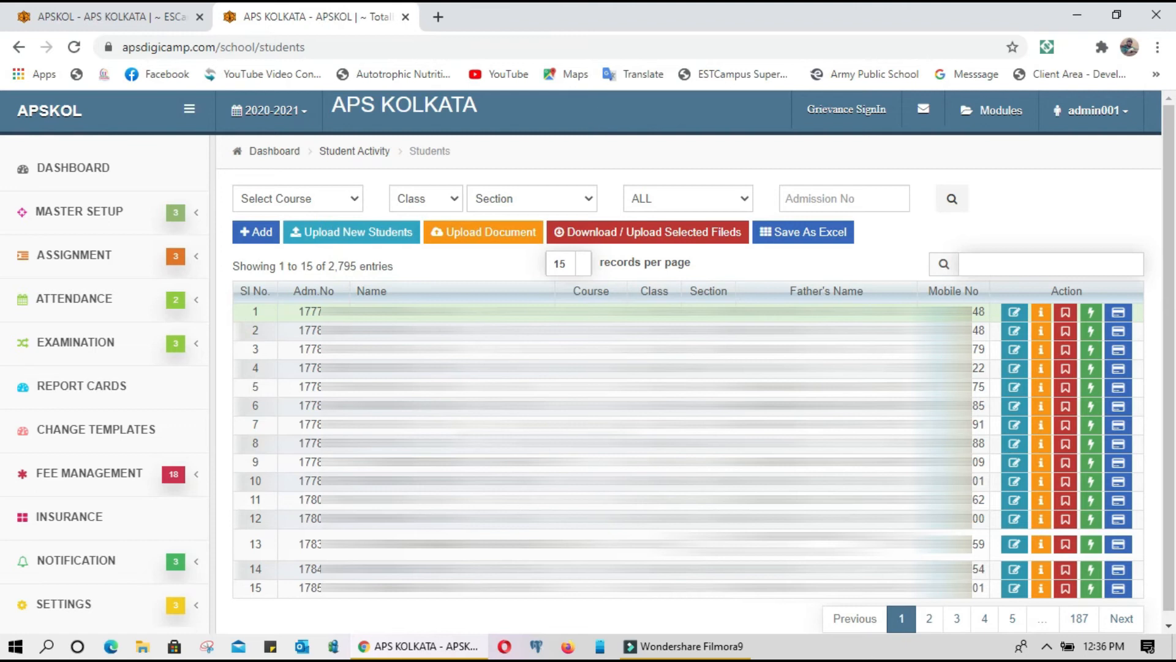
# Step: Open the student document upload page, check its Document Type options and file naming rules, and close it
pyautogui.click(497, 233)
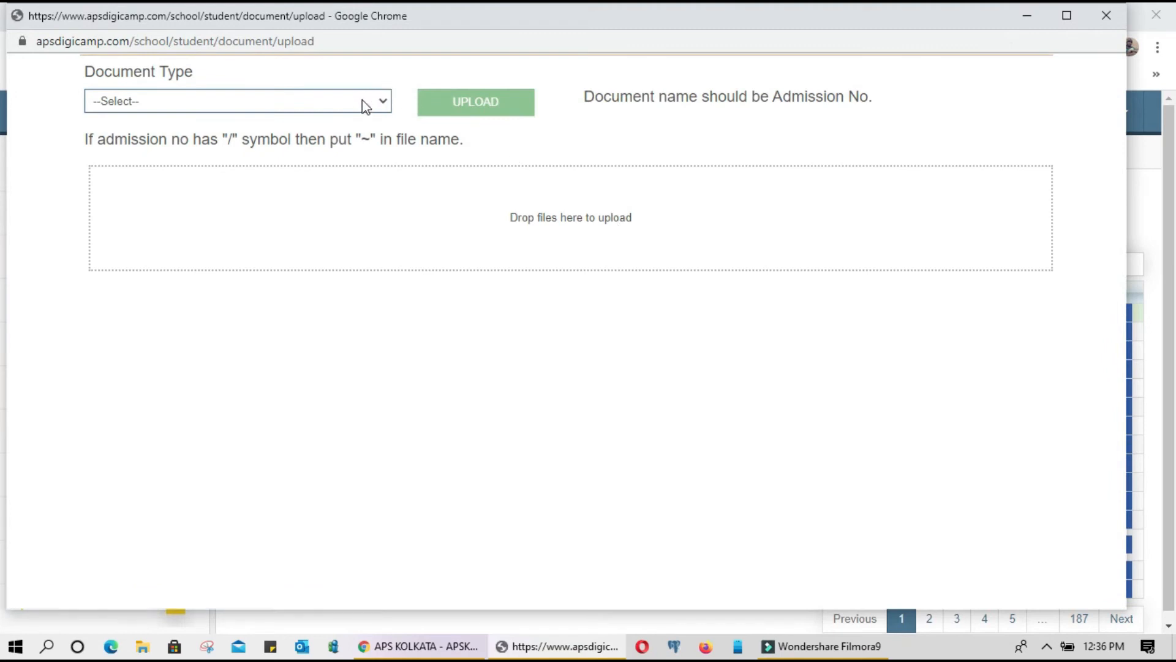
pyautogui.click(363, 103)
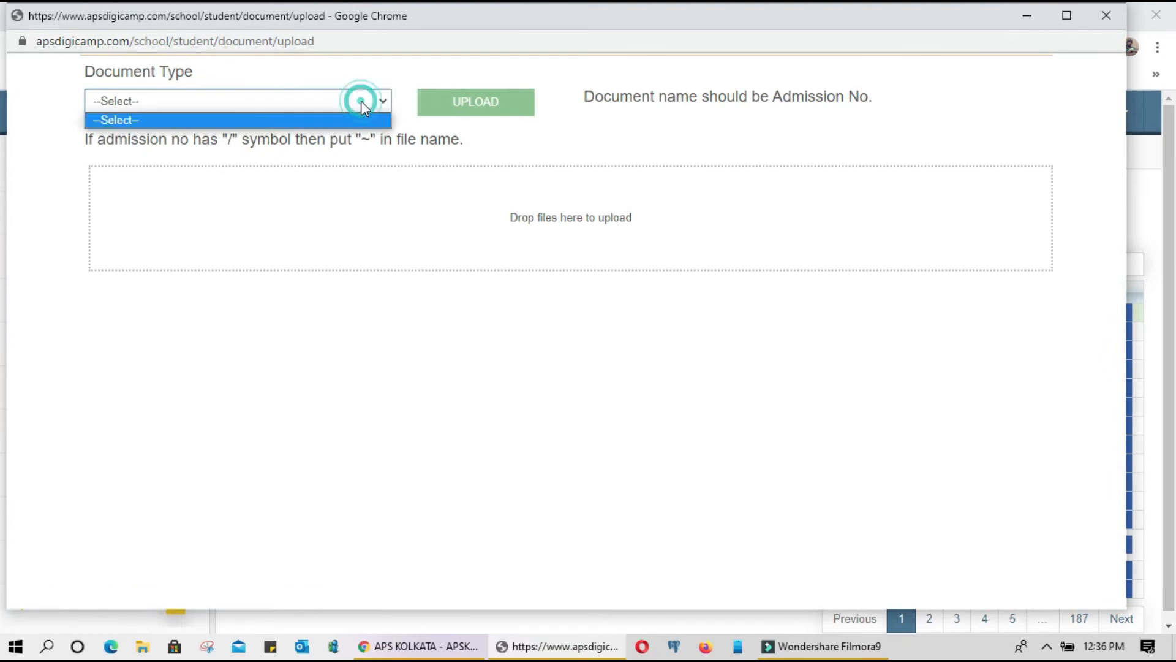
pyautogui.click(317, 104)
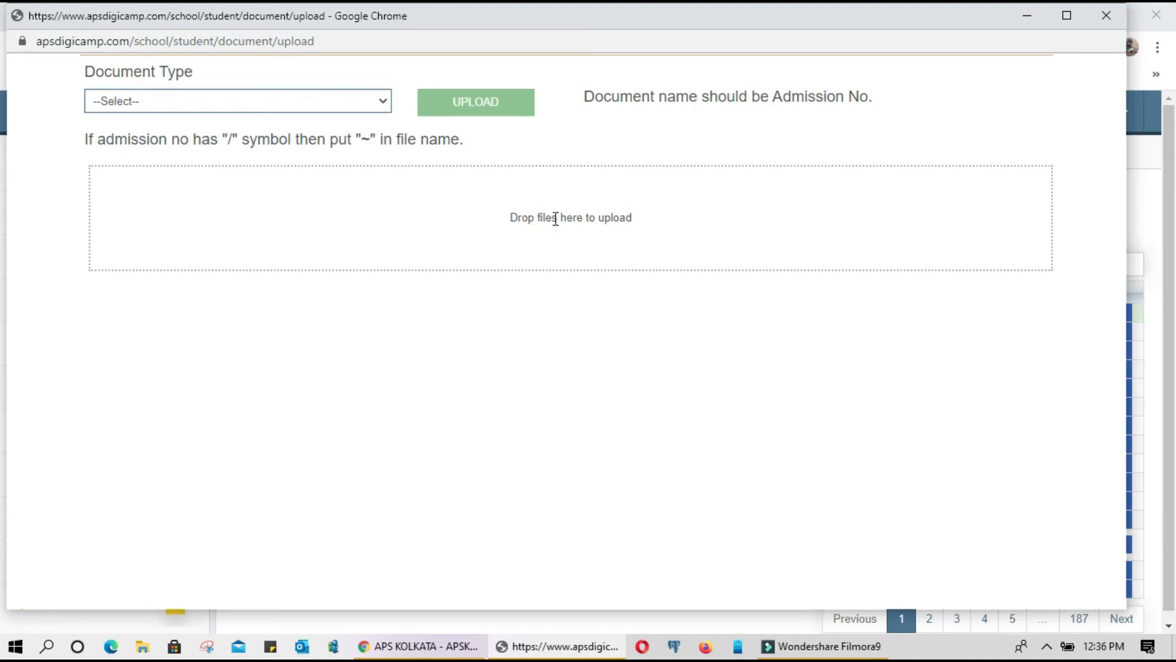
pyautogui.click(1095, 18)
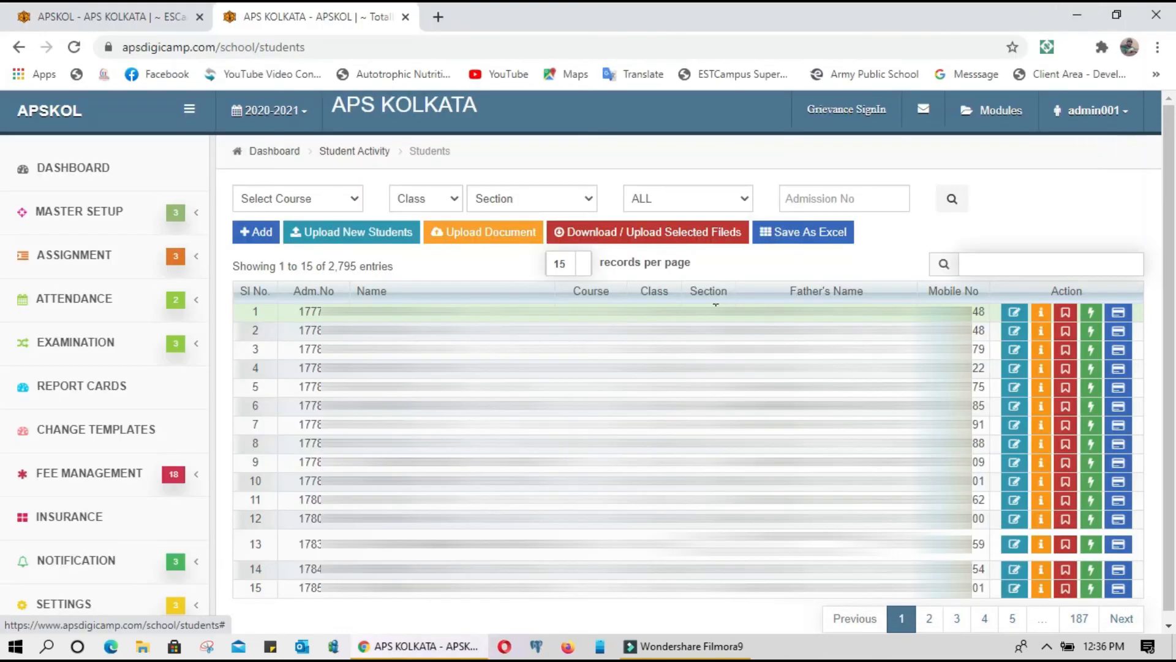
# Step: Open the selected fields download form and include Blood Group, Alternate Contact and Location
pyautogui.click(616, 237)
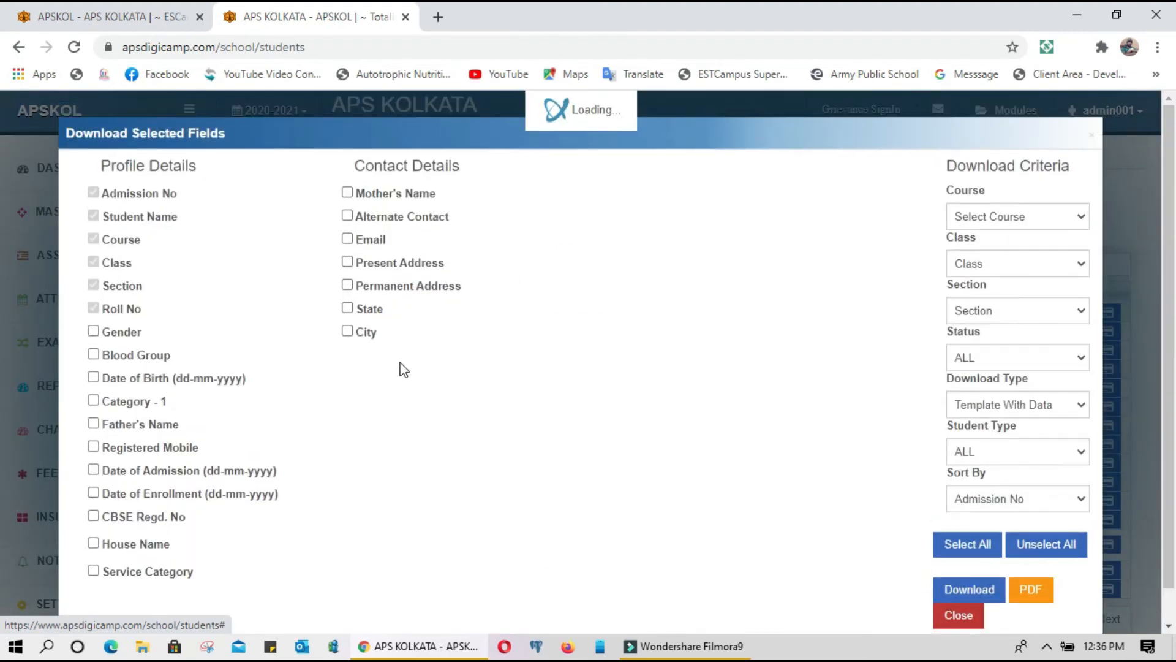
pyautogui.scroll(-1, 404, 371)
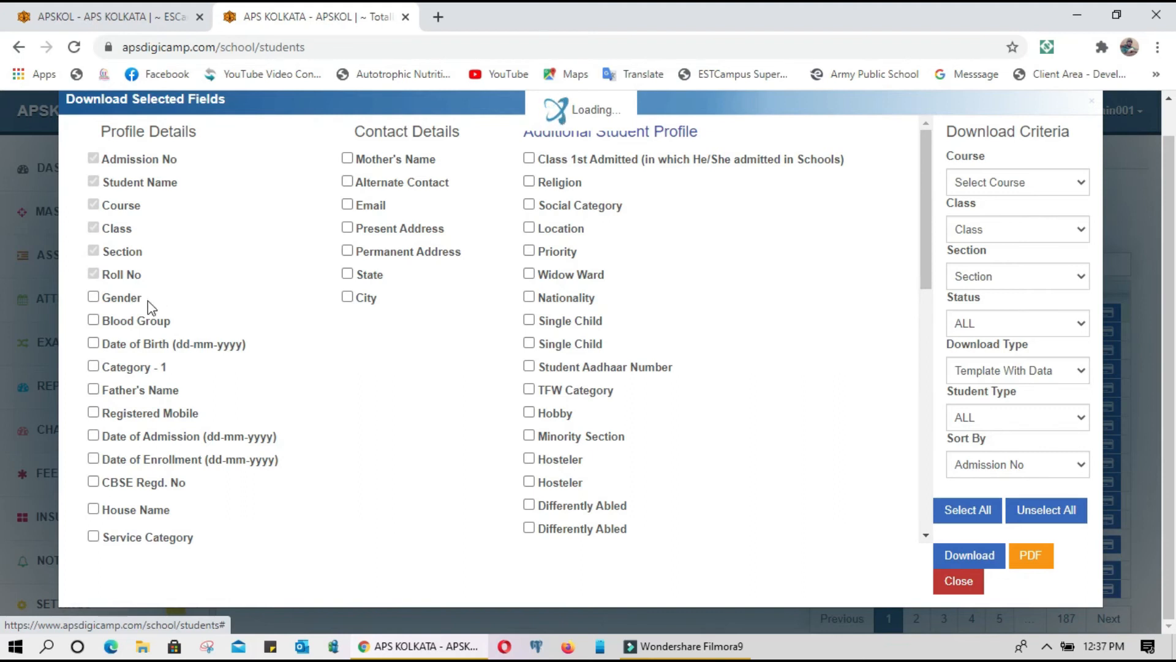
pyautogui.click(93, 320)
pyautogui.click(346, 183)
pyautogui.click(530, 230)
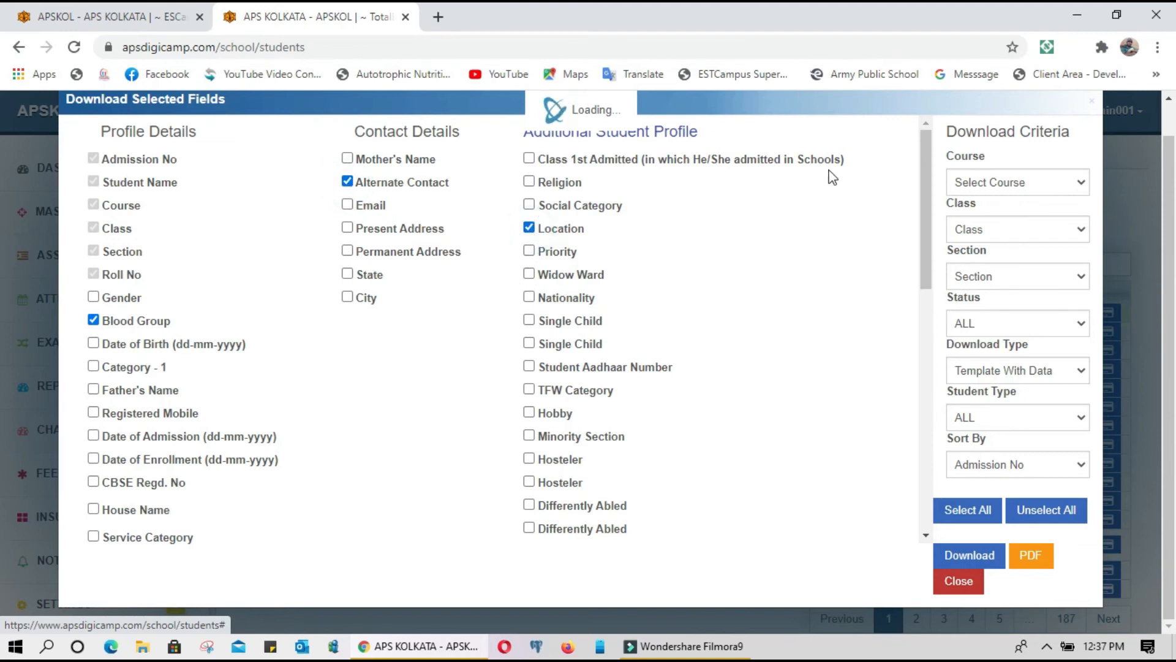
# Step: Set the download criteria to course GENERAL, class V, section A, status Active and download type Template With Data
pyautogui.click(987, 184)
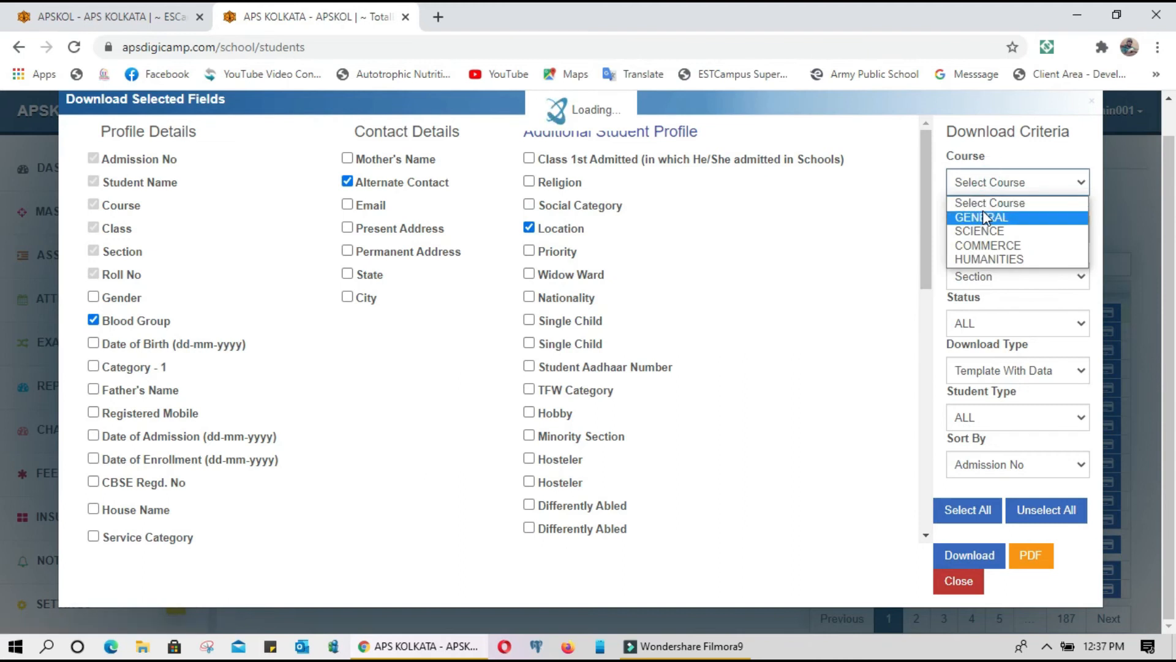
pyautogui.click(983, 217)
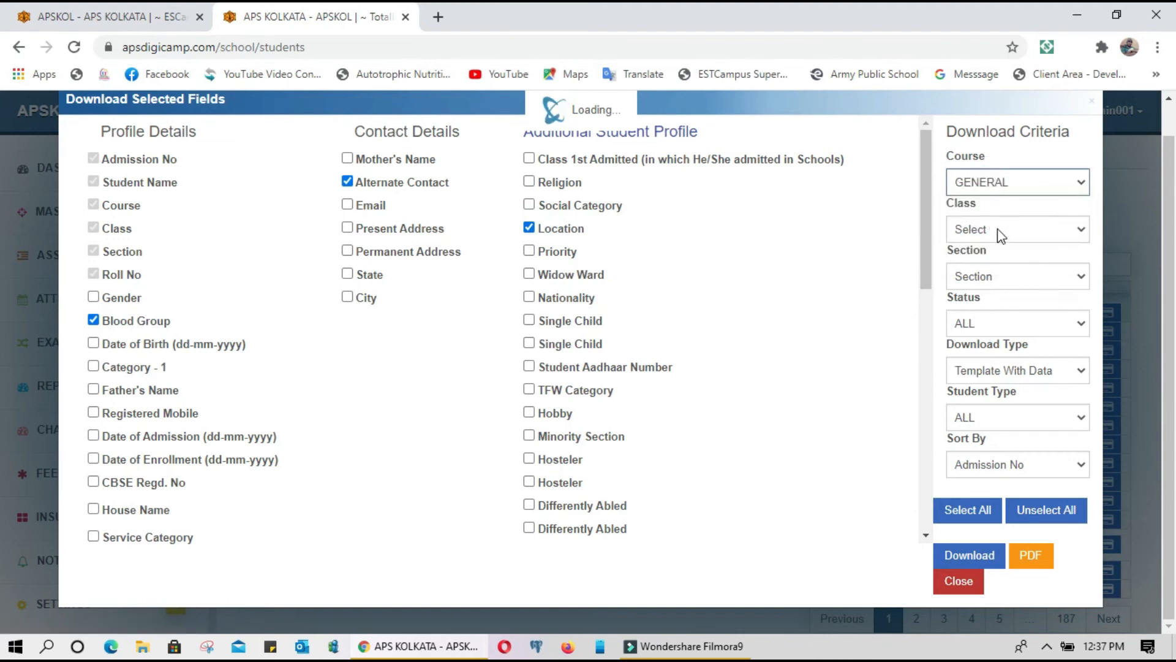
pyautogui.click(999, 231)
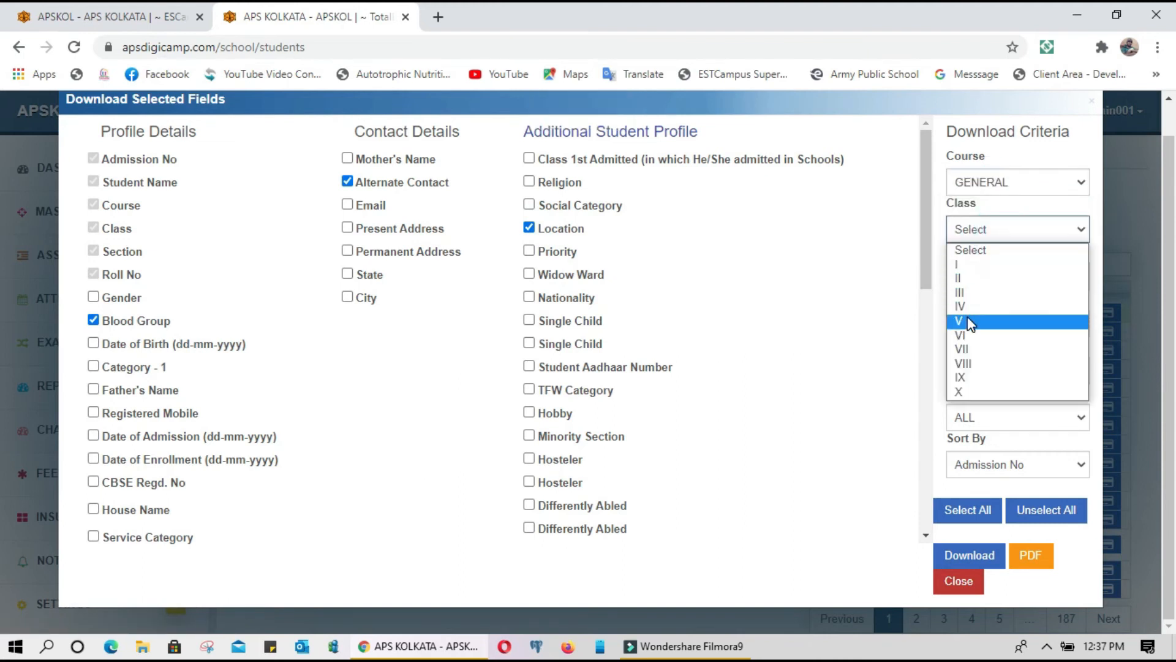
pyautogui.click(973, 318)
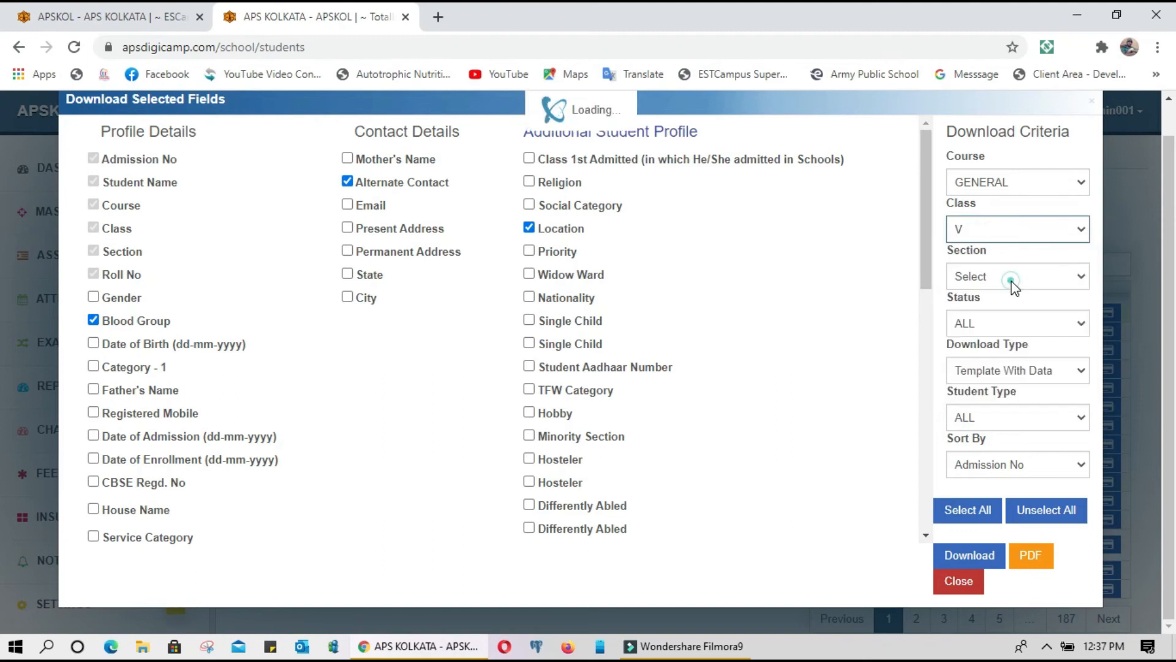
pyautogui.click(1009, 275)
pyautogui.click(974, 312)
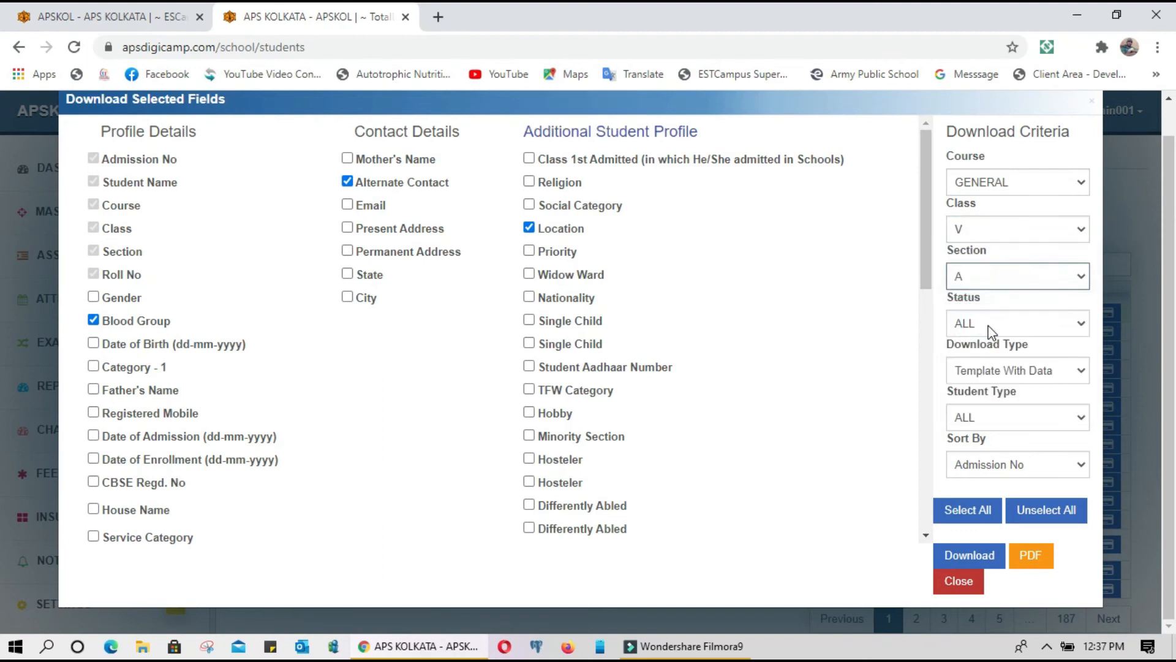
pyautogui.click(988, 324)
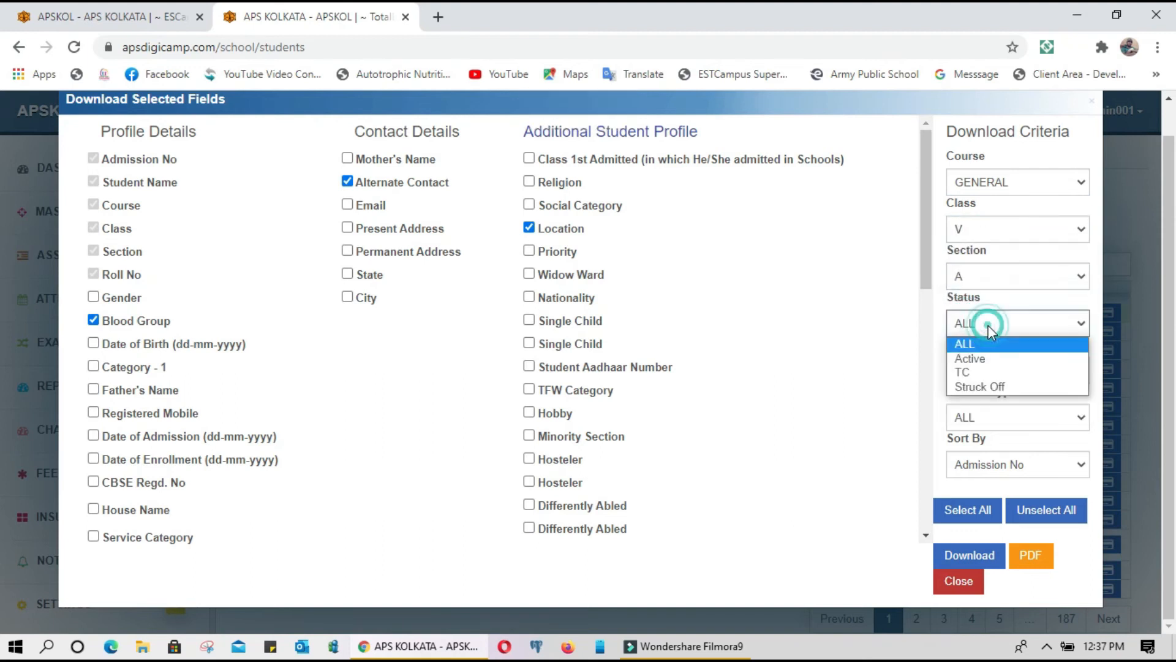
pyautogui.click(979, 358)
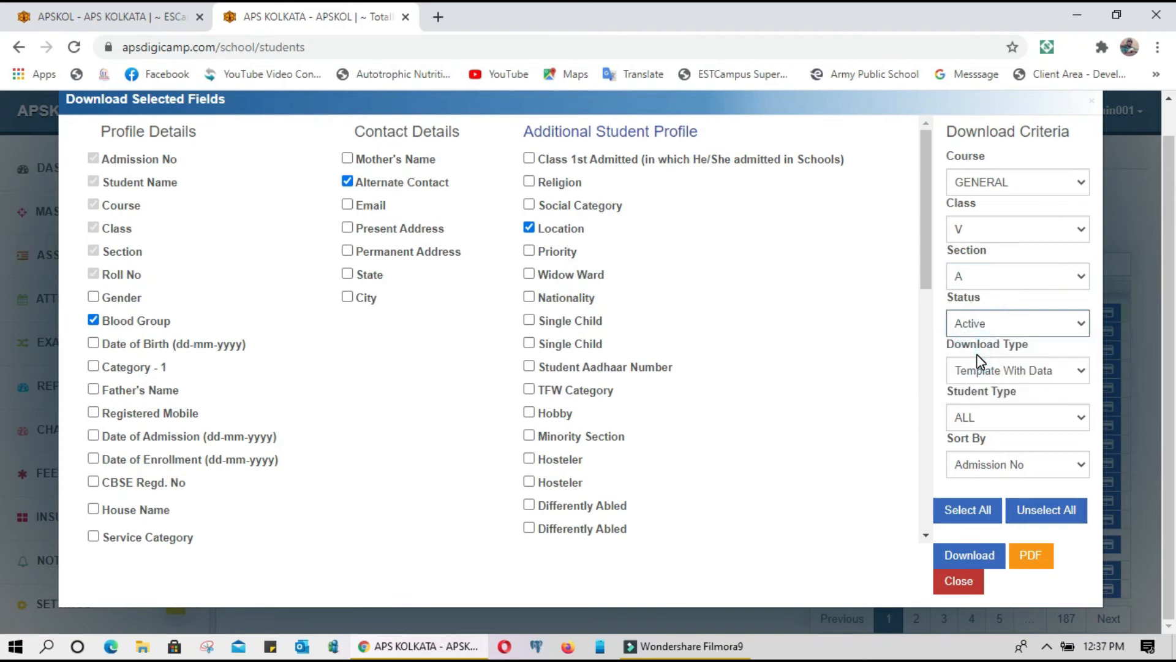
pyautogui.click(969, 377)
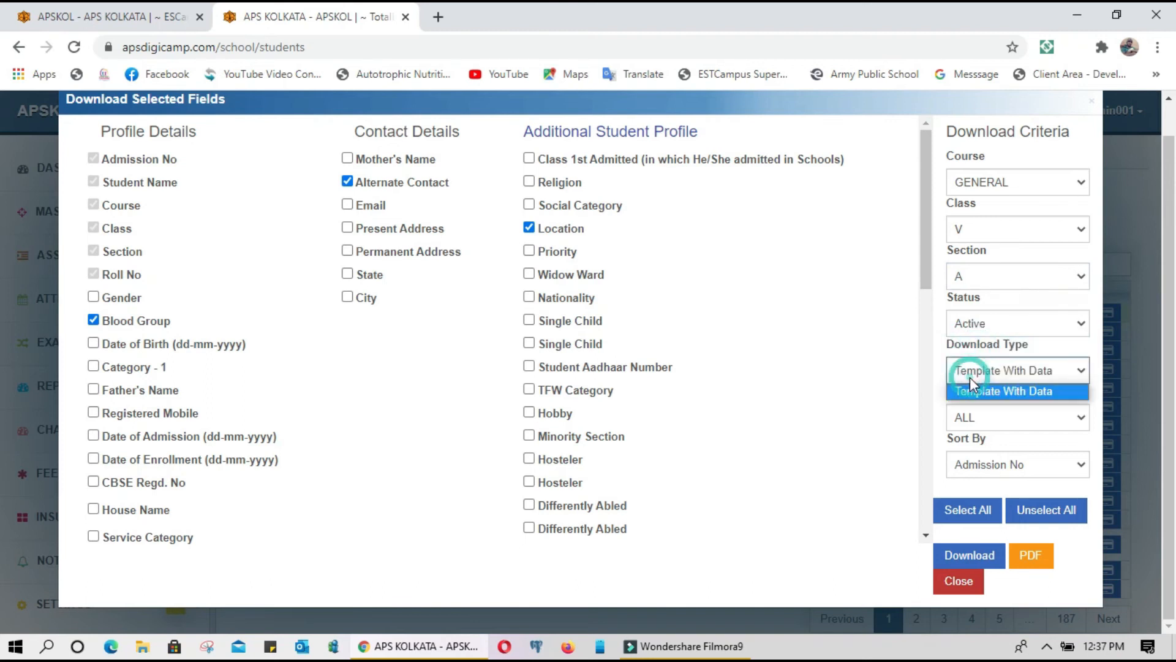
pyautogui.click(969, 377)
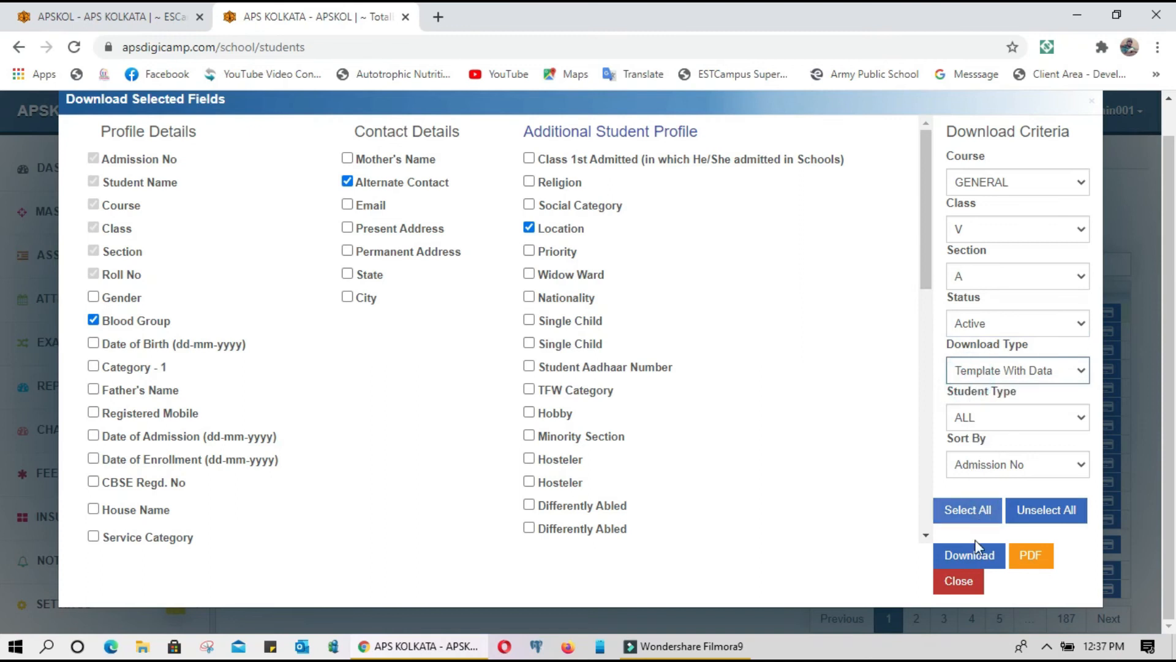
# Step: Download the selected student fields and open AllStudentsList (2).xlsx in Excel
pyautogui.click(964, 560)
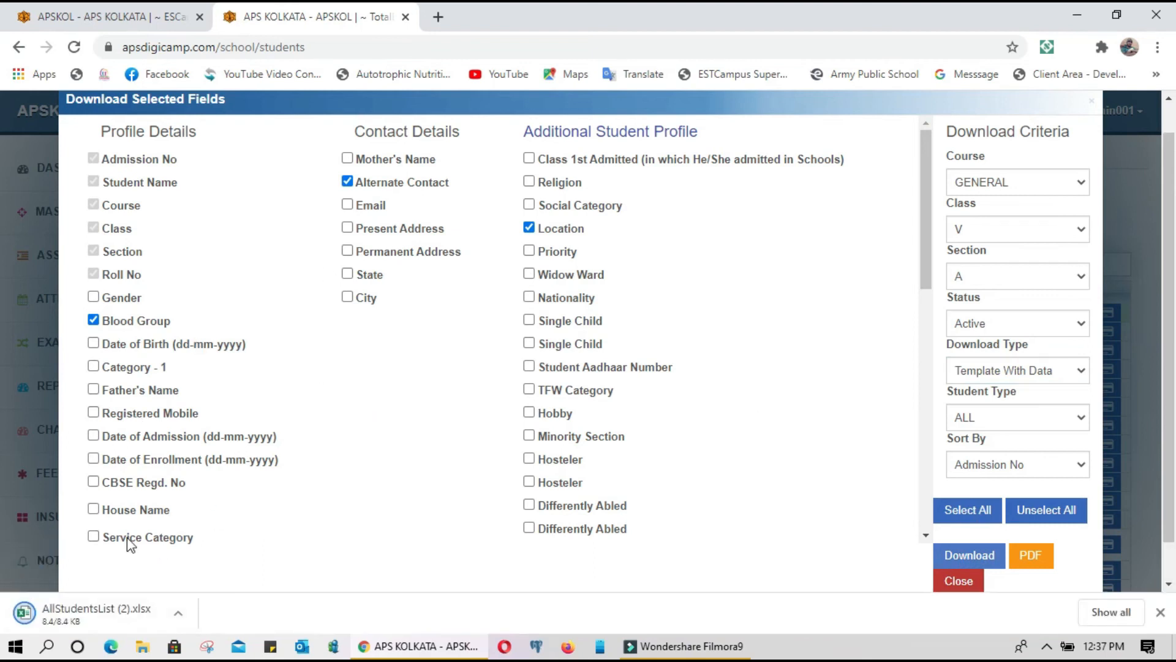
pyautogui.click(72, 616)
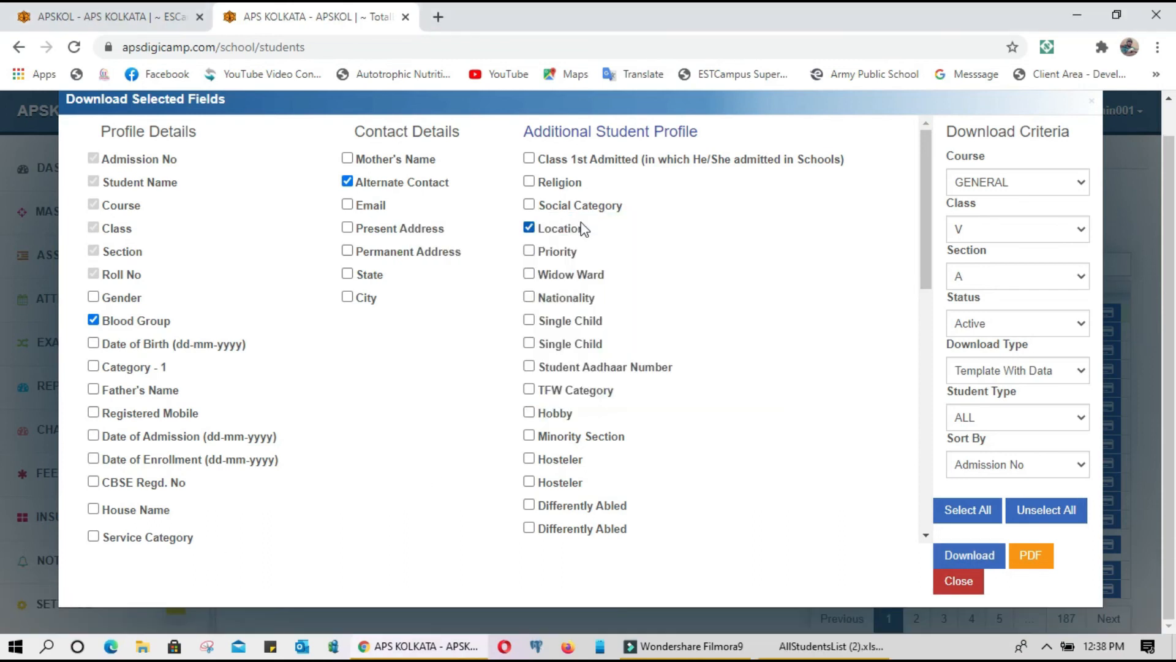
pyautogui.click(833, 647)
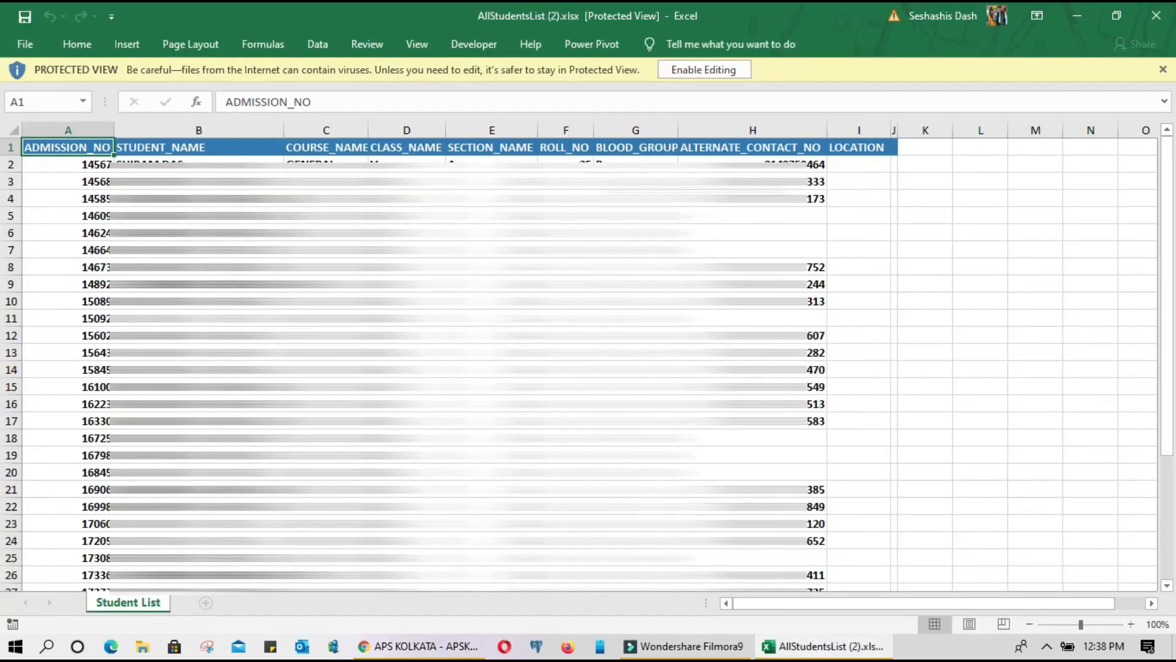
# Step: Examine the blood group, alternate contact number and location columns in the downloaded student list
pyautogui.click(663, 162)
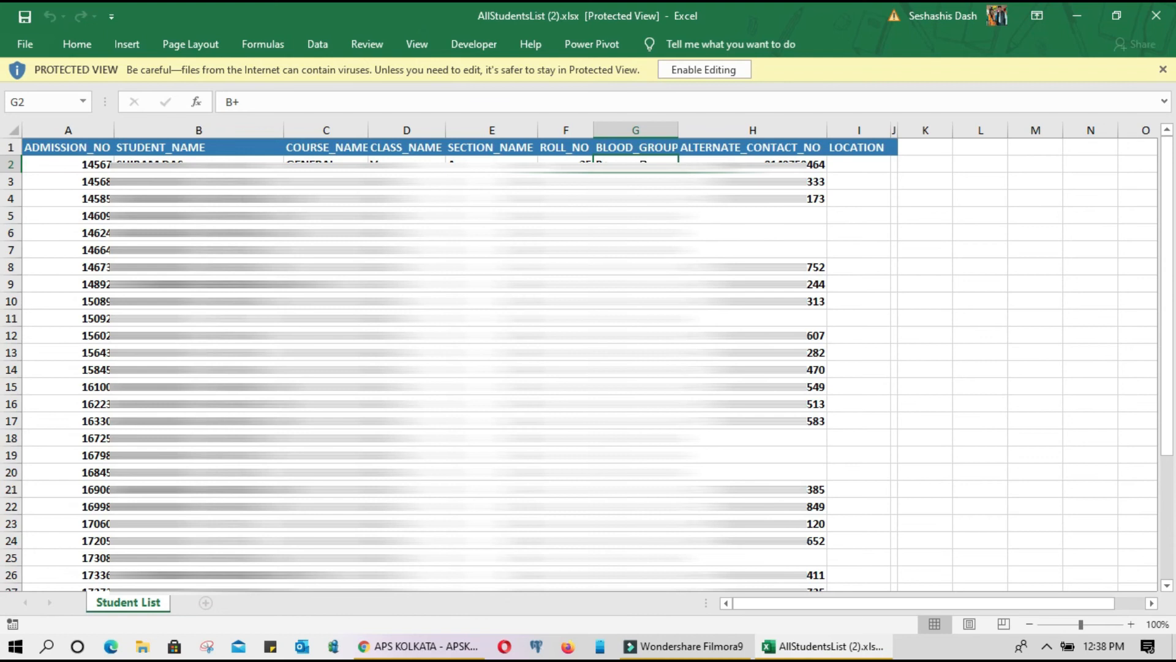
pyautogui.click(727, 161)
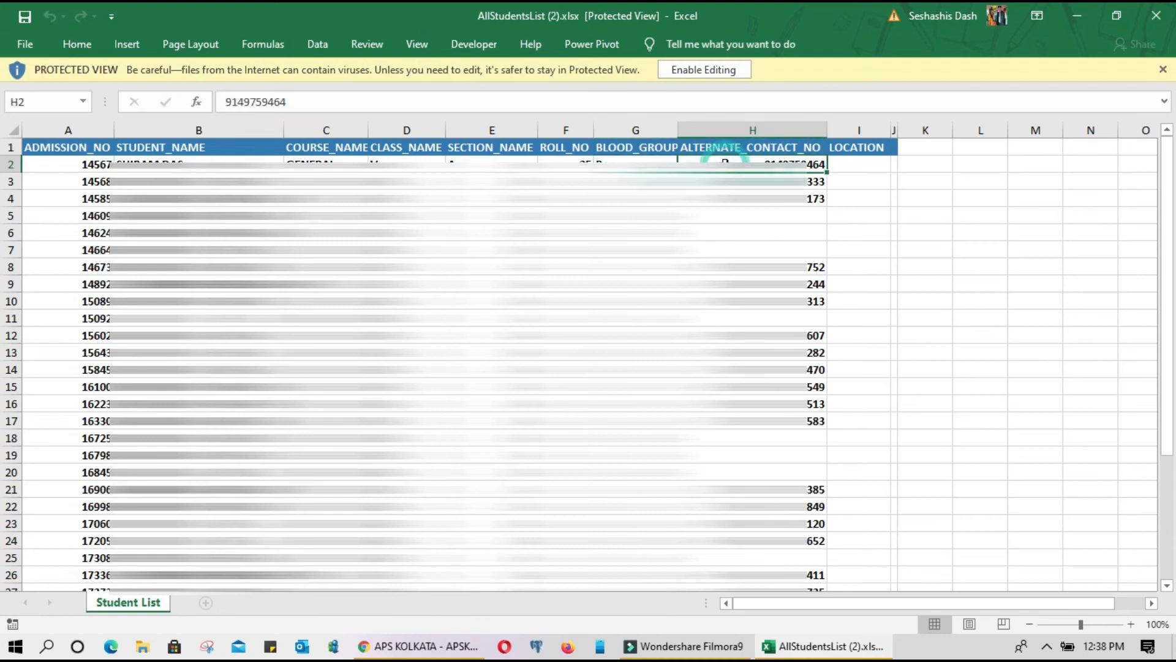
pyautogui.click(851, 167)
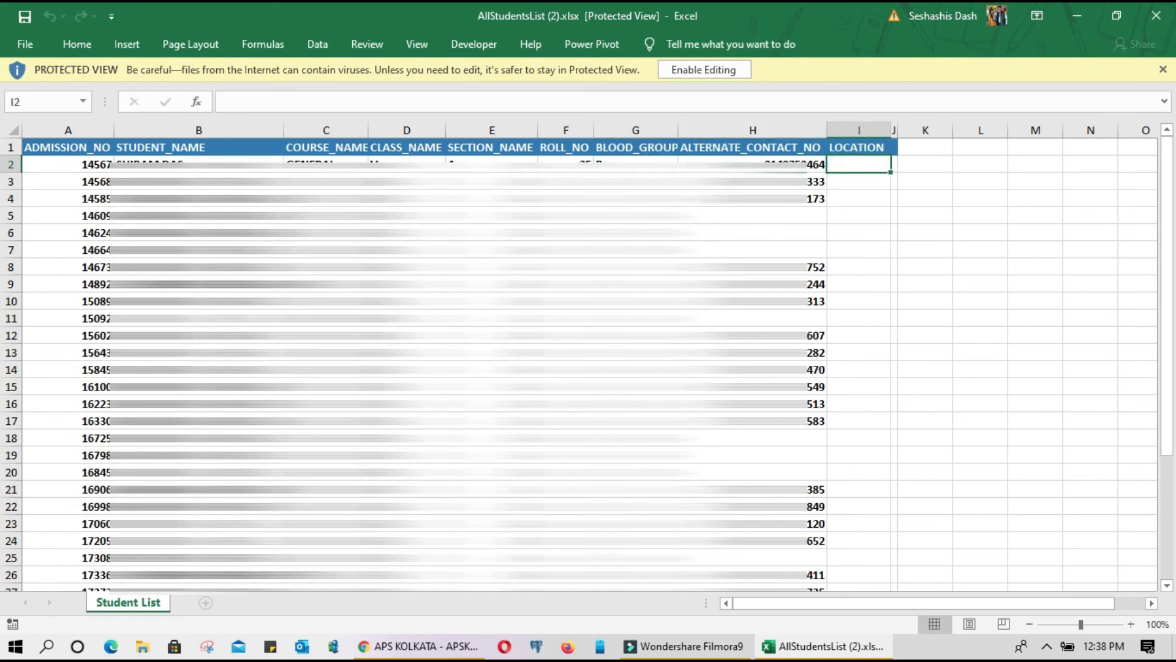
# Step: Inspect the blank and filled alternate contact number cells in rows 2 to 6 of the student list
pyautogui.click(745, 218)
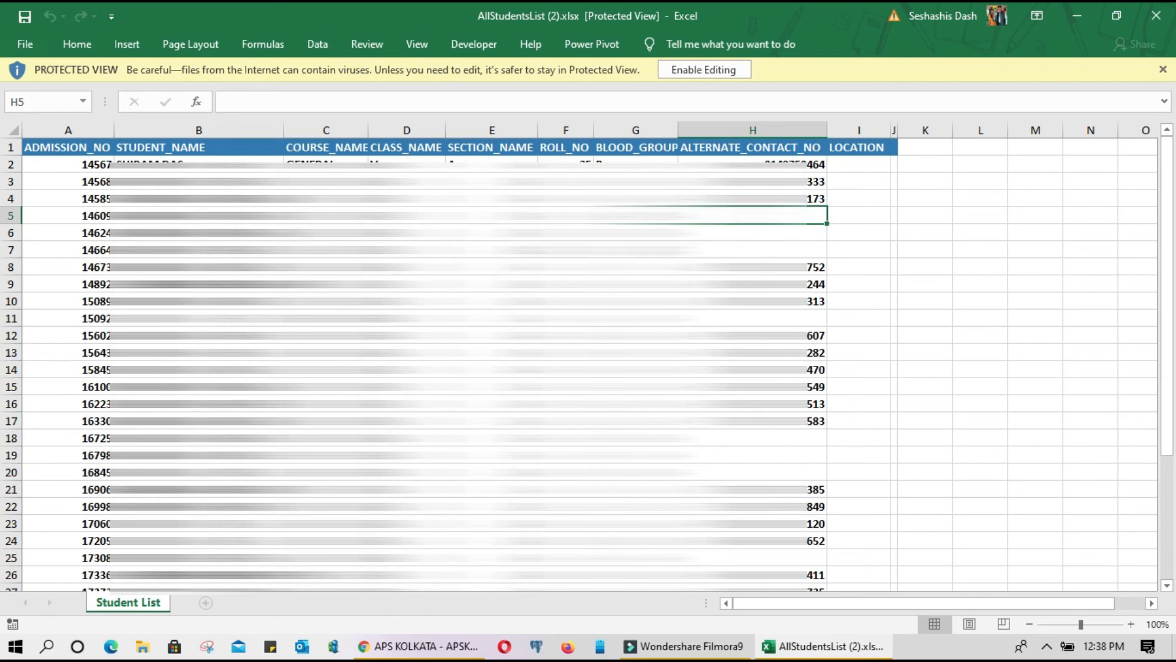
pyautogui.click(745, 233)
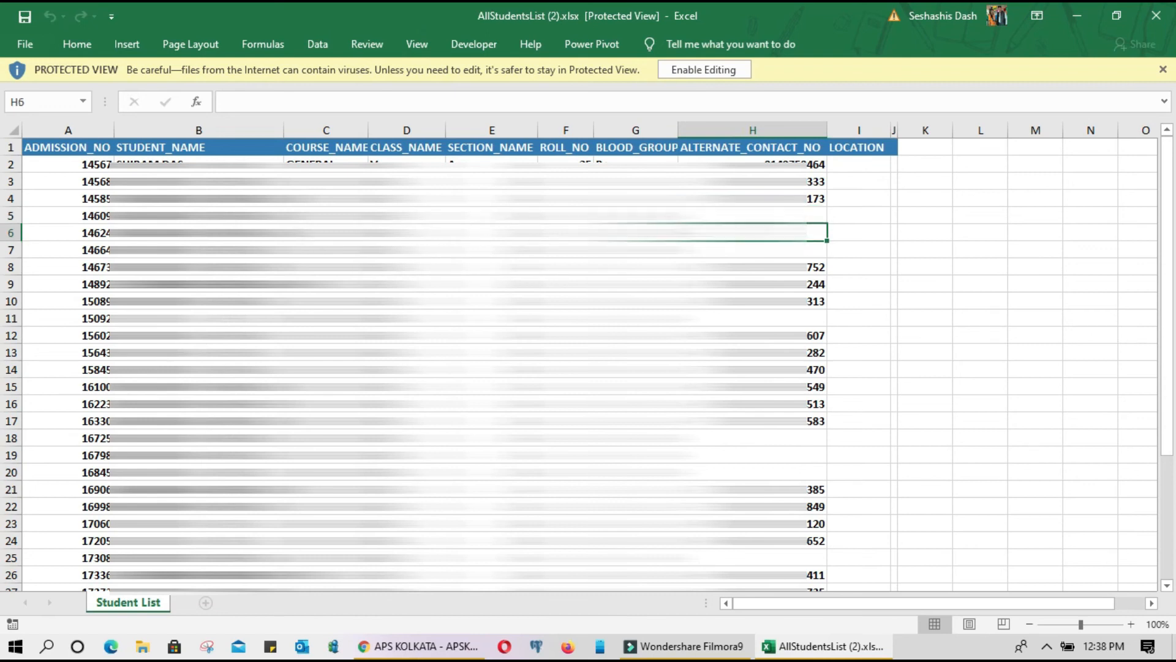
pyautogui.click(745, 215)
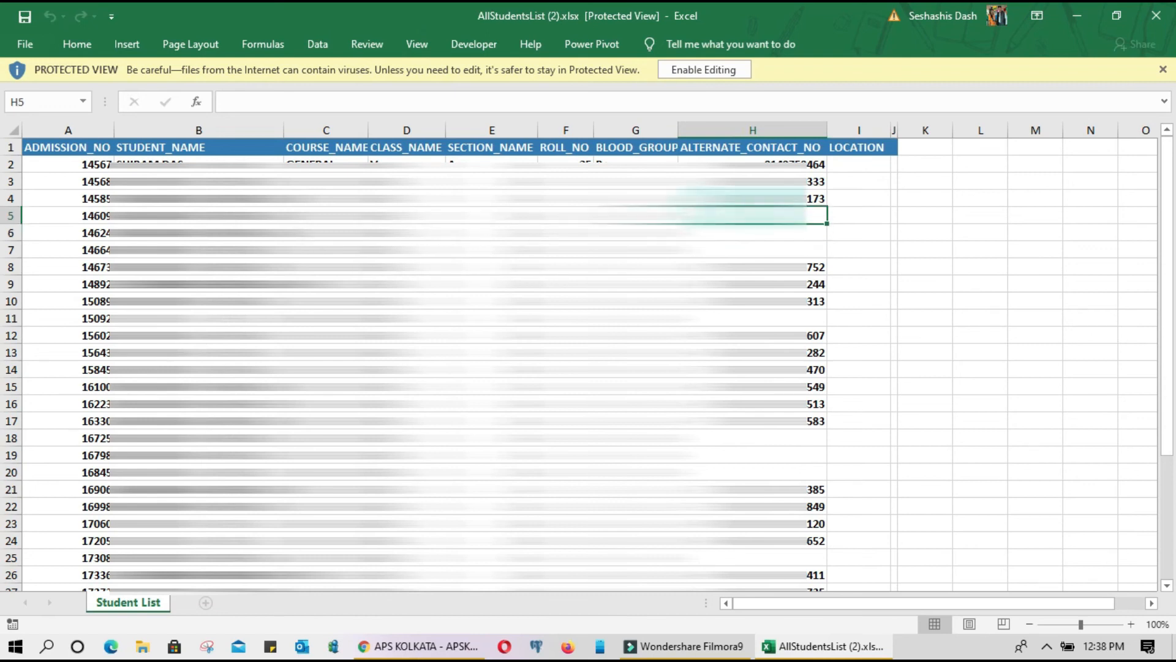
pyautogui.click(754, 235)
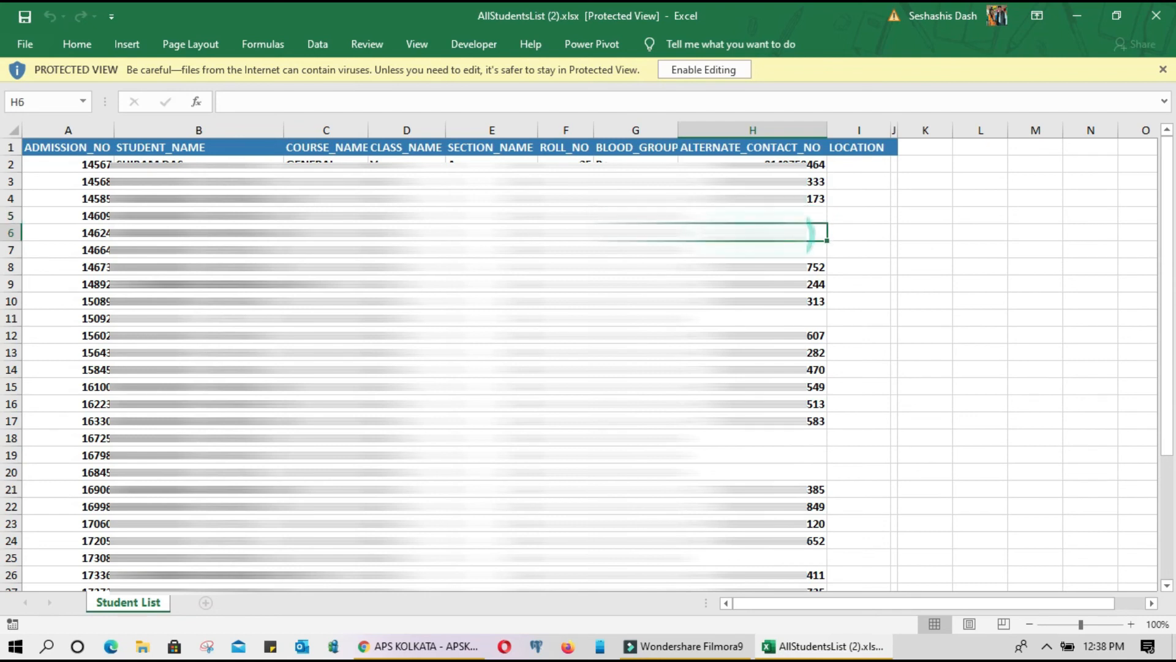
pyautogui.click(748, 164)
pyautogui.click(749, 181)
pyautogui.click(818, 164)
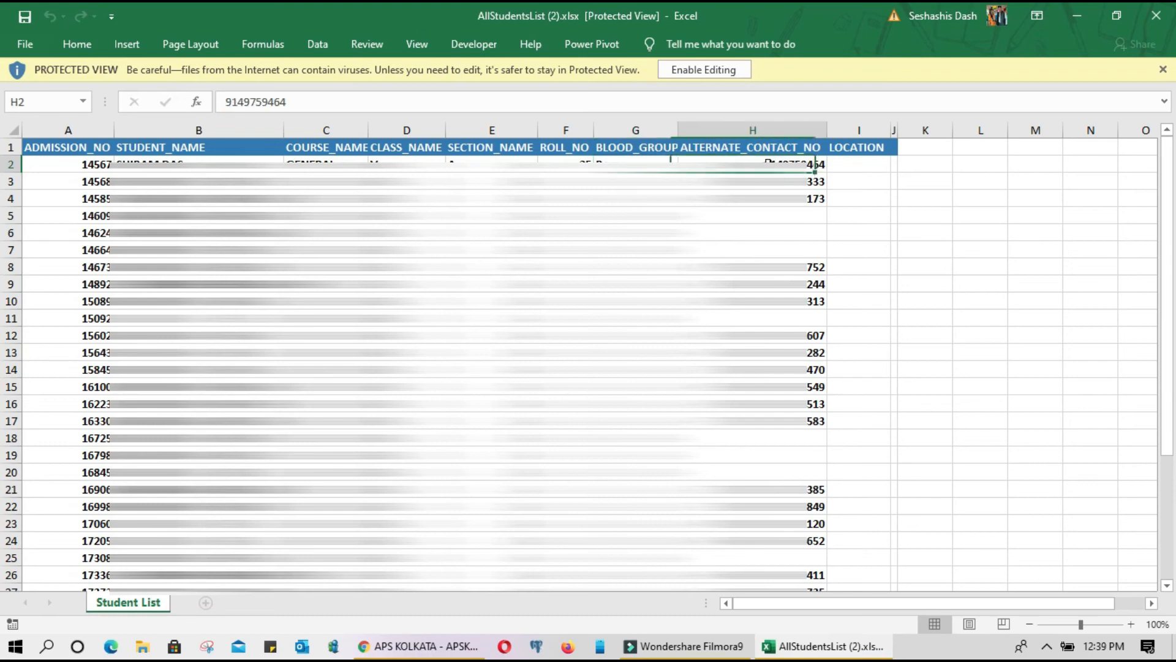
# Step: Return to the school's student page in Chrome, close the selected fields form and download the full student list as Excel
pyautogui.hotkey('alt', 'Tab')
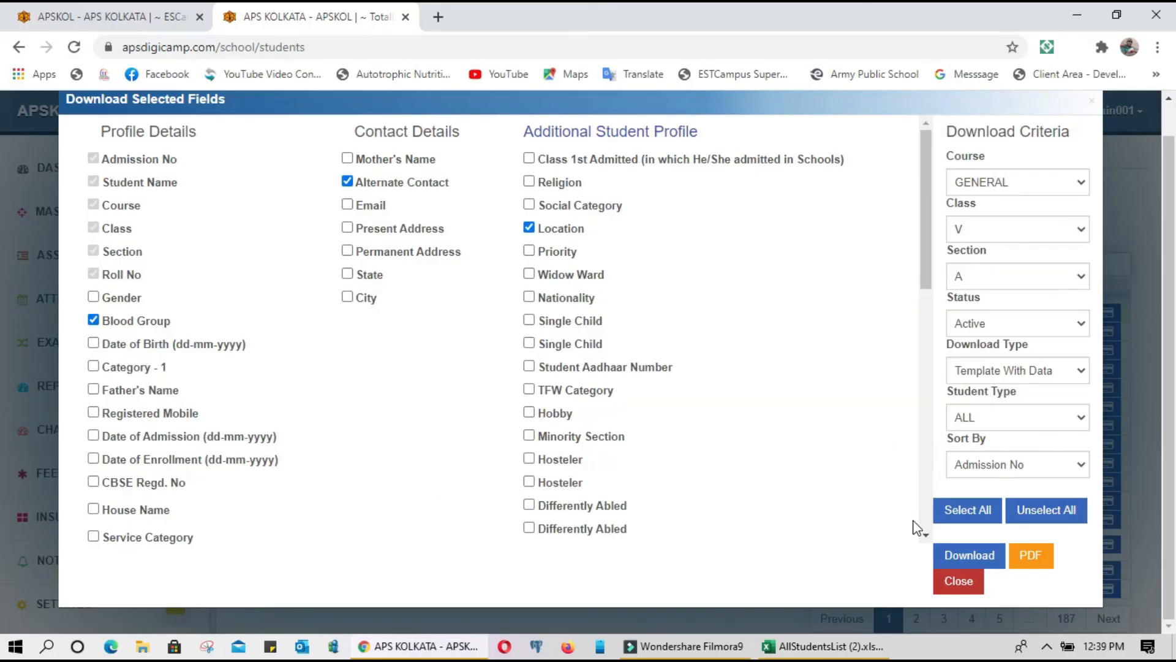
pyautogui.click(960, 580)
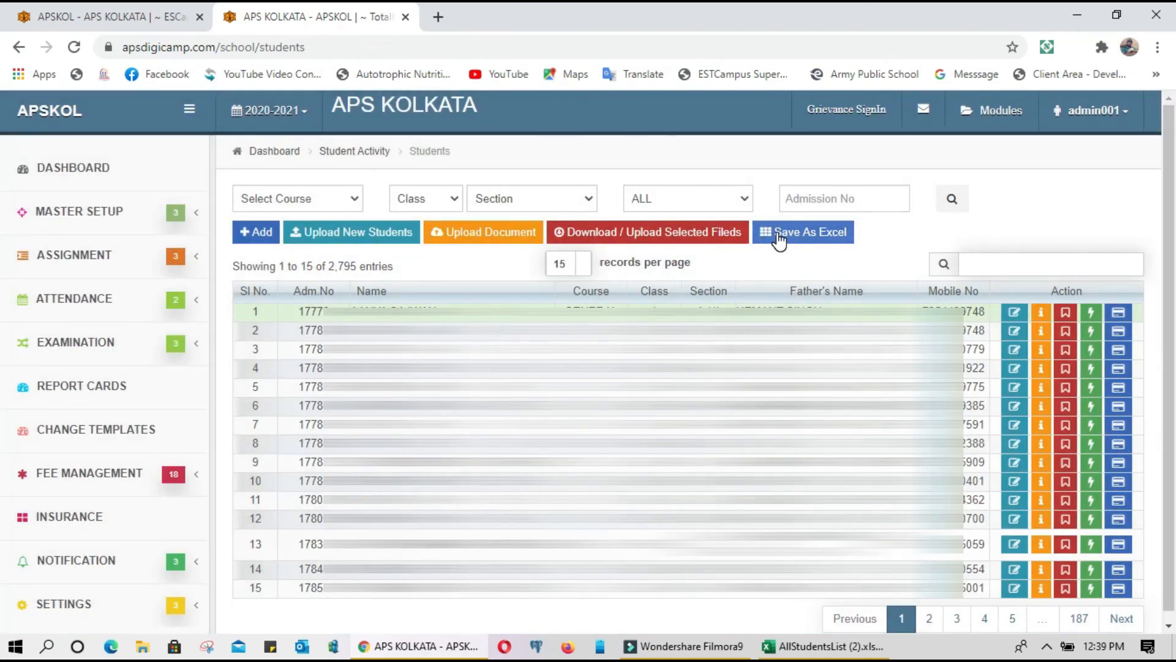
pyautogui.click(779, 238)
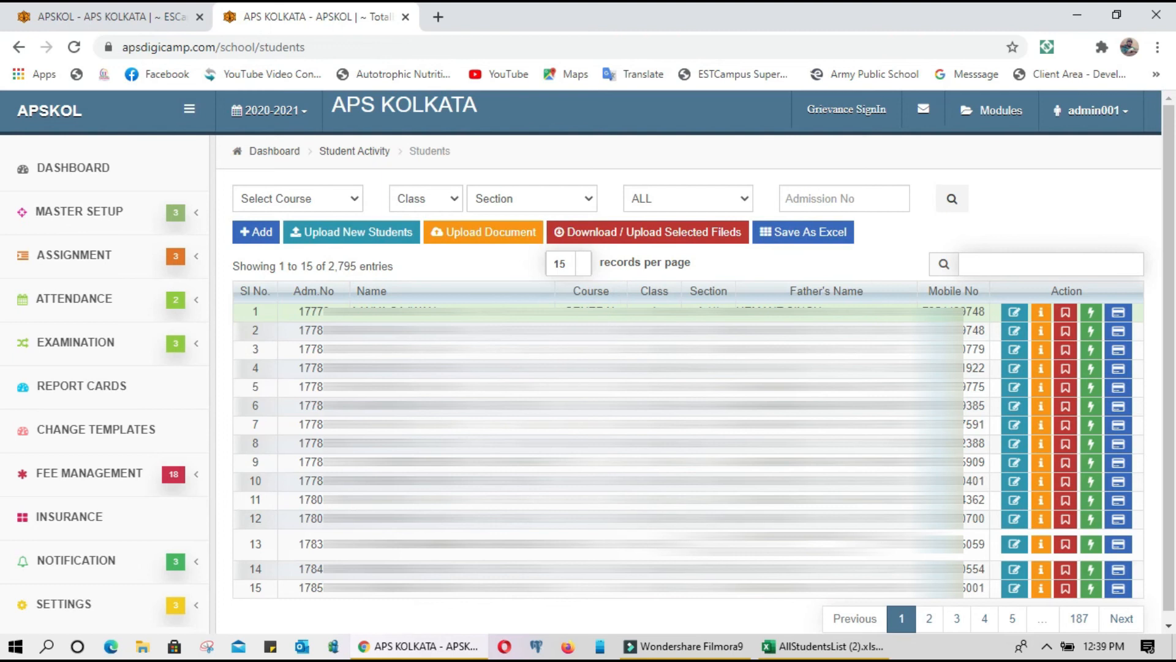
pyautogui.scroll(-1, 688, 310)
pyautogui.scroll(1, 809, 263)
pyautogui.click(804, 240)
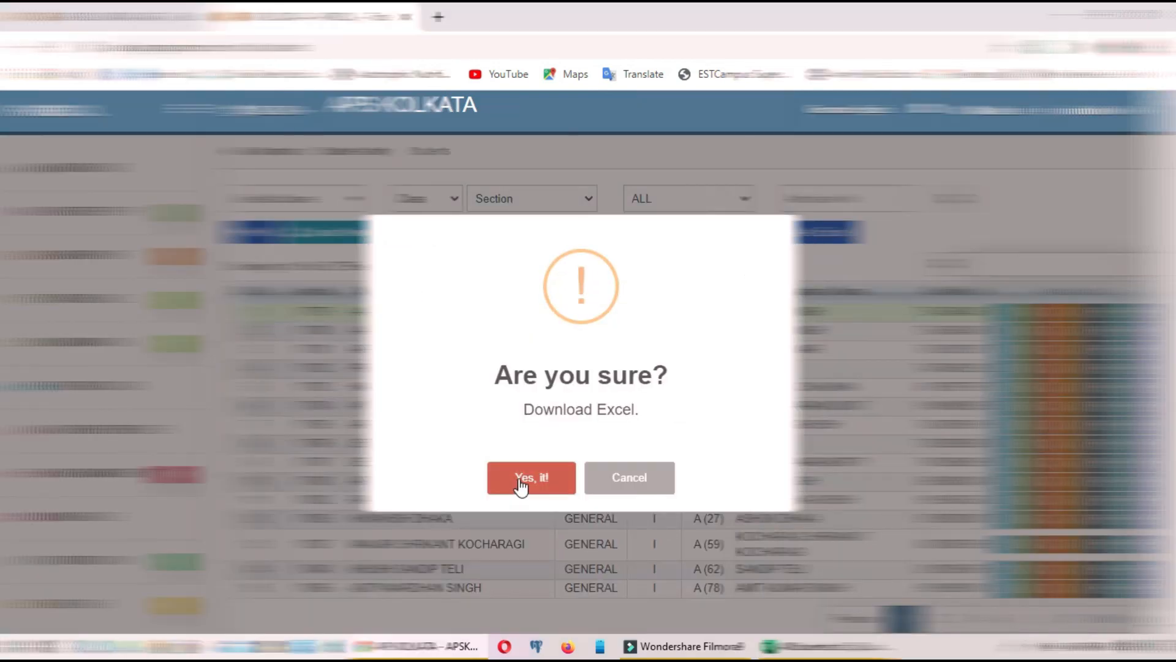
pyautogui.click(520, 484)
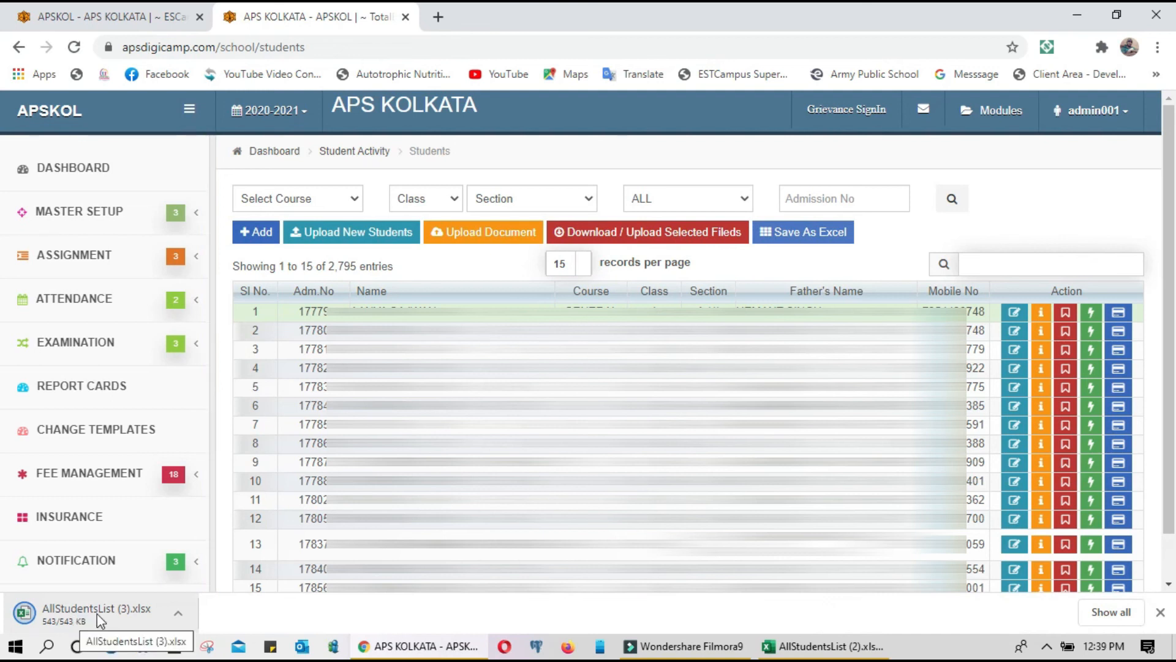
# Step: Filter the student list to course GENERAL, class V and section A with status ALL, and look over the matching records
pyautogui.click(347, 198)
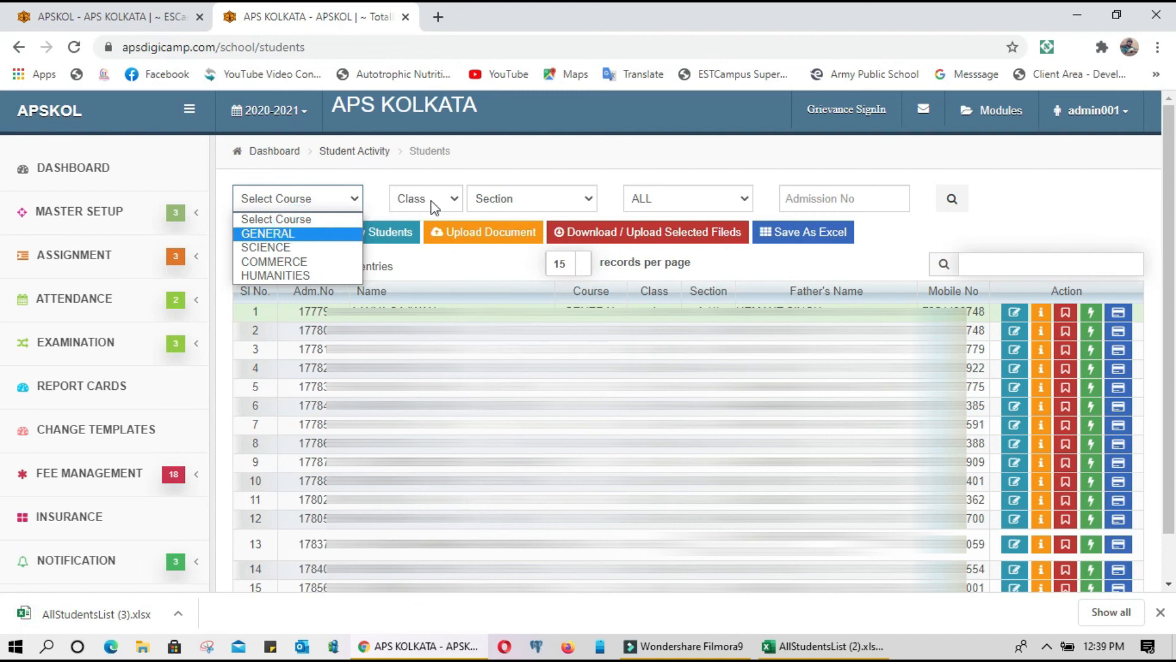
pyautogui.press('Return')
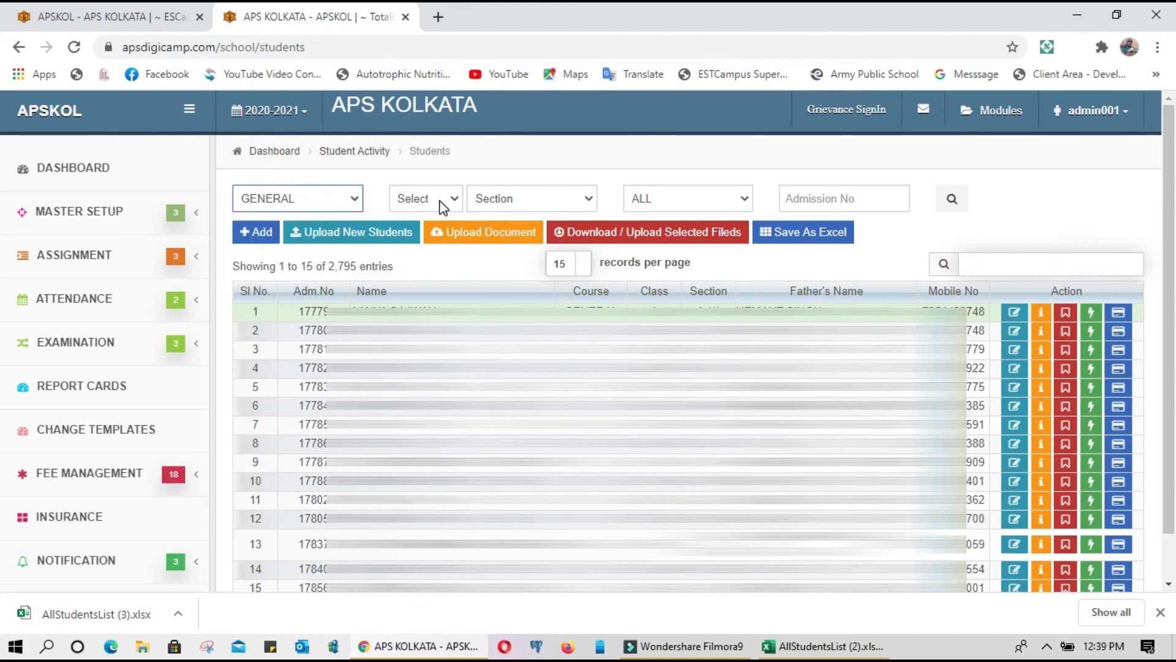
pyautogui.click(440, 203)
pyautogui.click(403, 292)
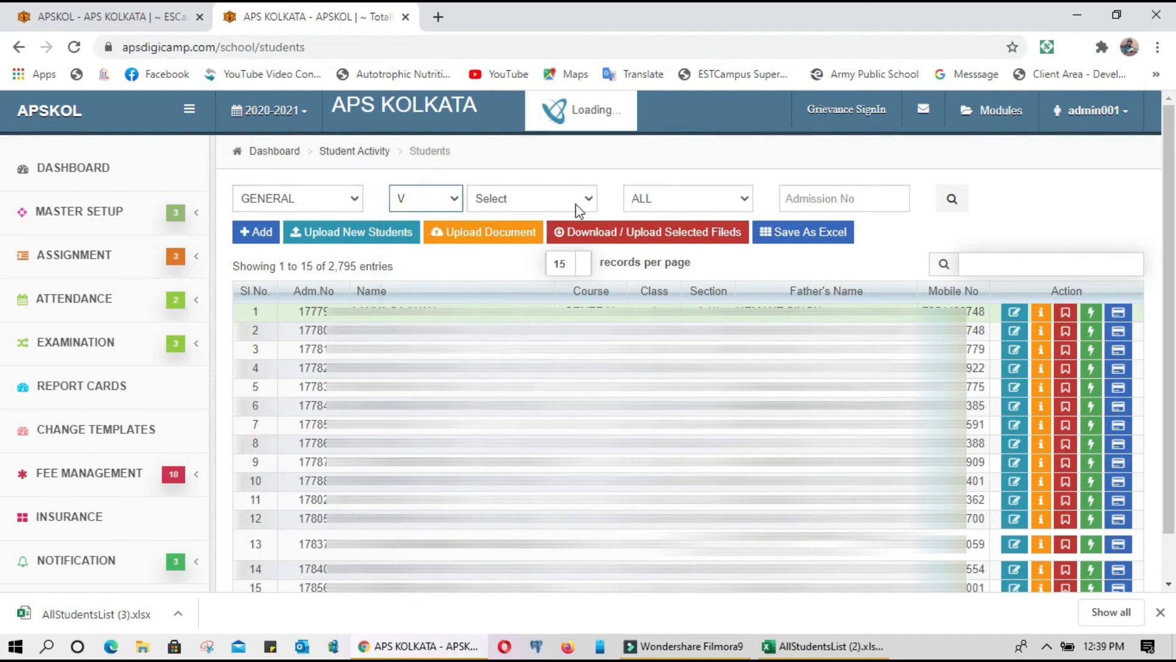
pyautogui.click(575, 203)
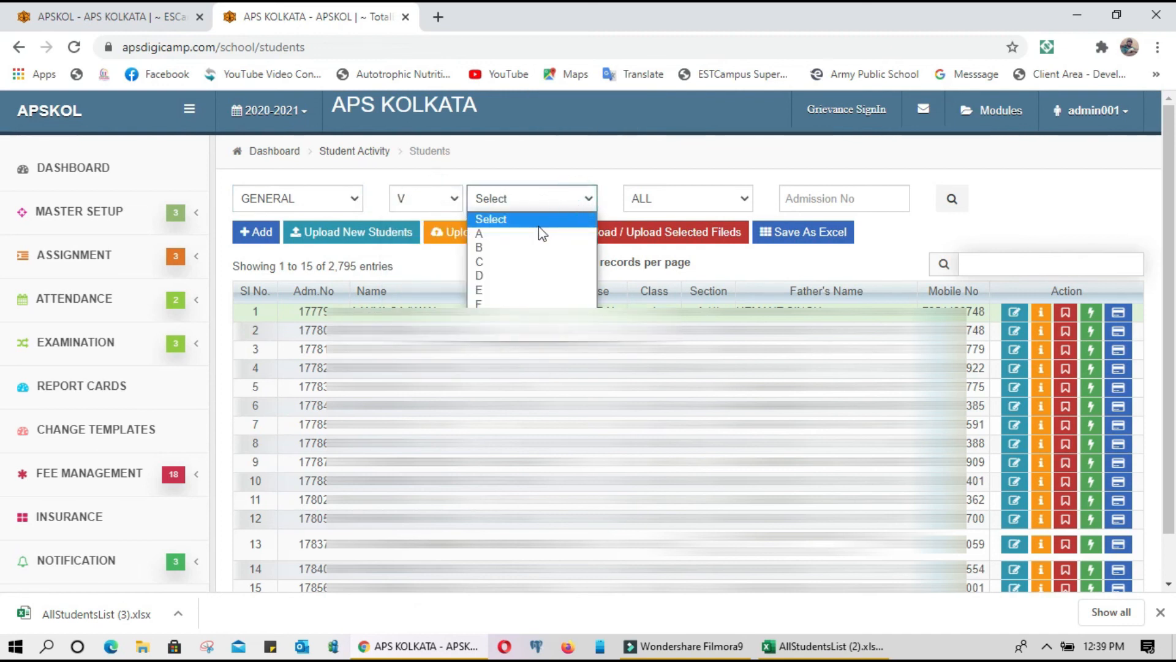
pyautogui.click(525, 235)
pyautogui.click(692, 197)
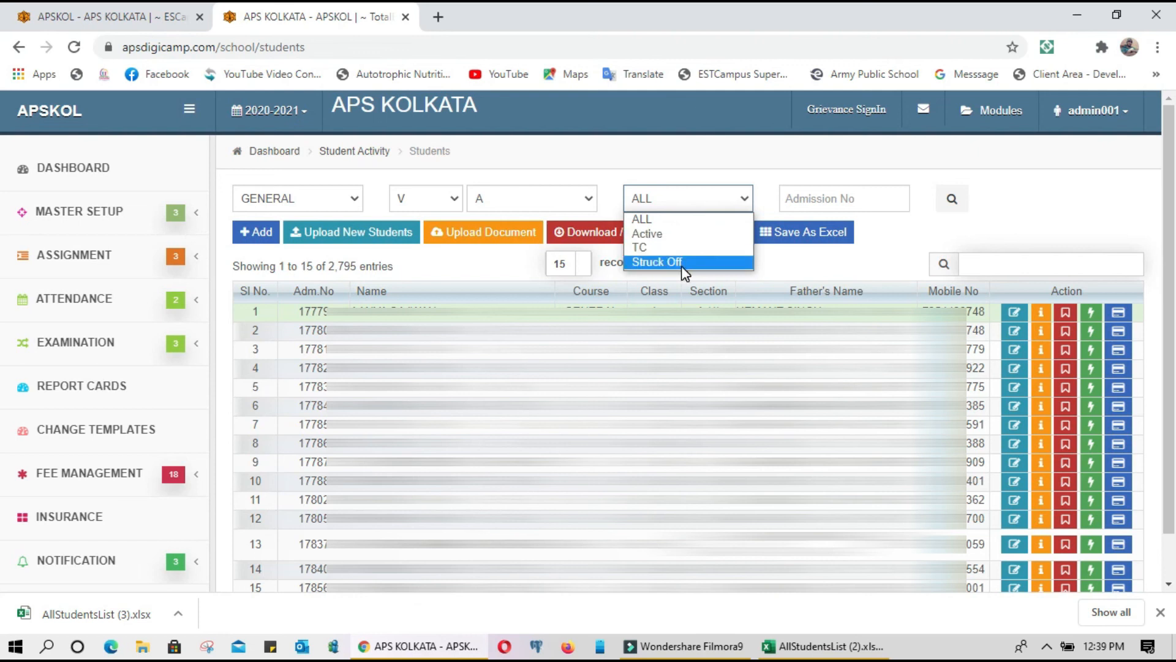
pyautogui.click(826, 188)
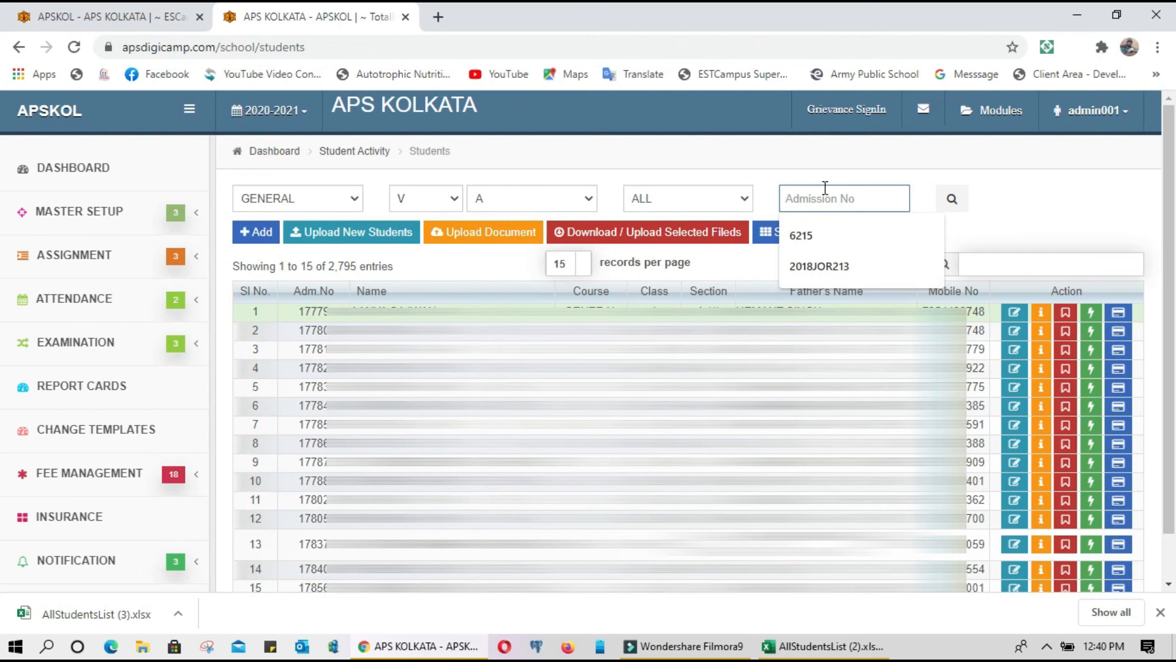
pyautogui.click(951, 200)
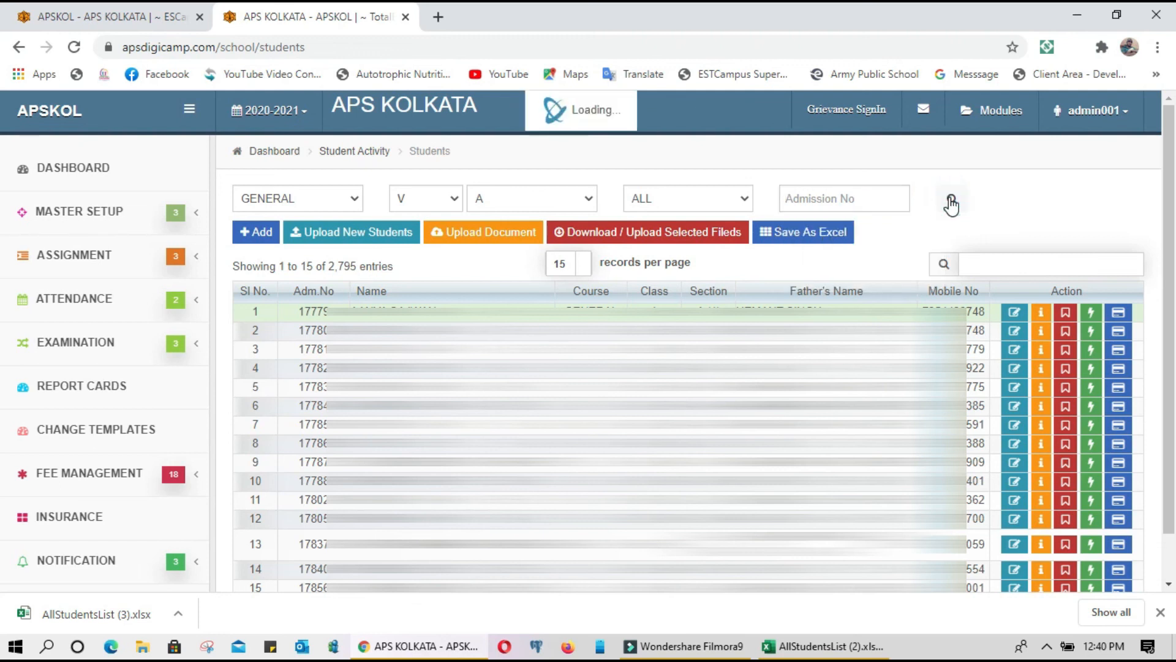
pyautogui.scroll(-2, 693, 380)
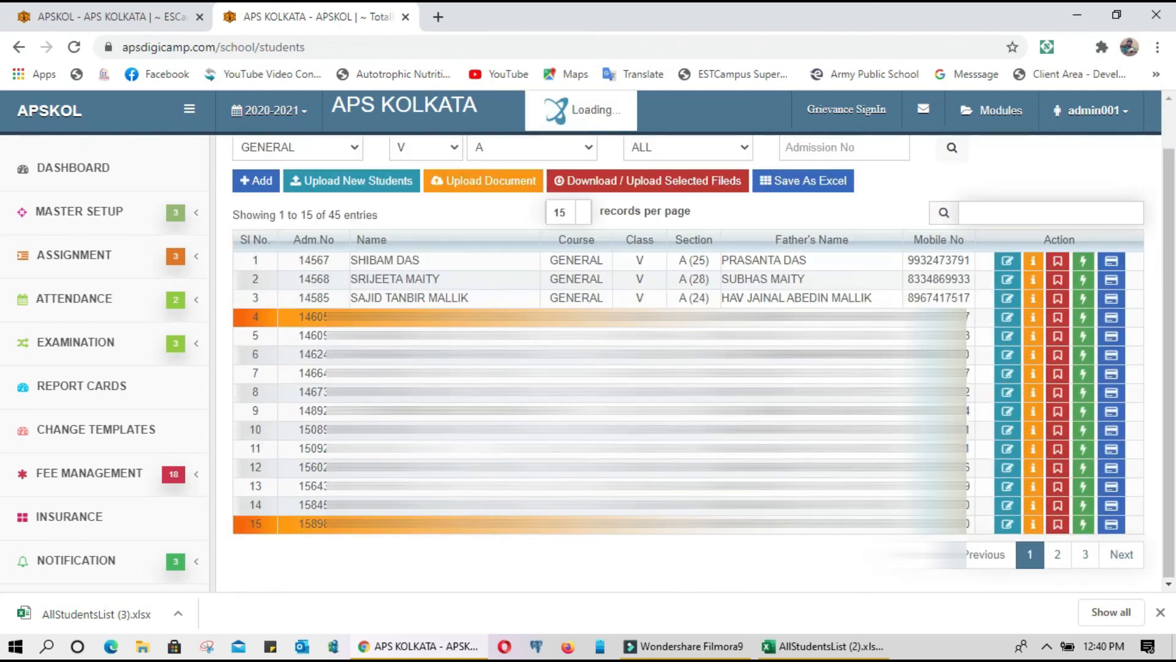
pyautogui.scroll(2, 490, 260)
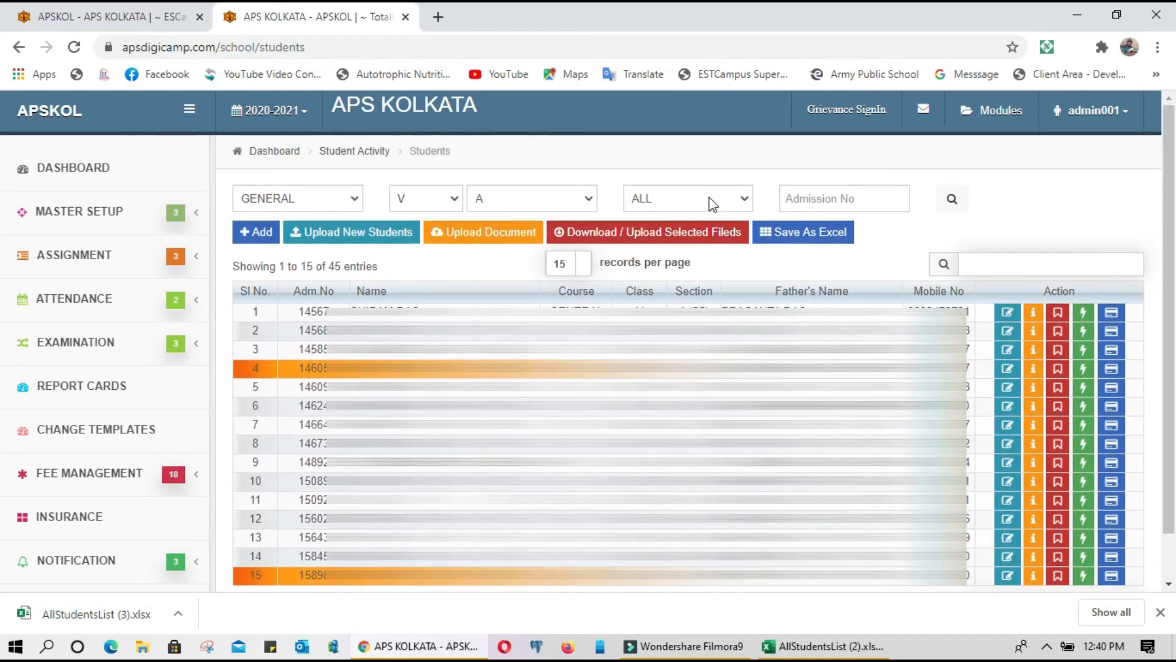
# Step: Restrict the student list to Active status, and close the open student profile without updating it
pyautogui.click(653, 203)
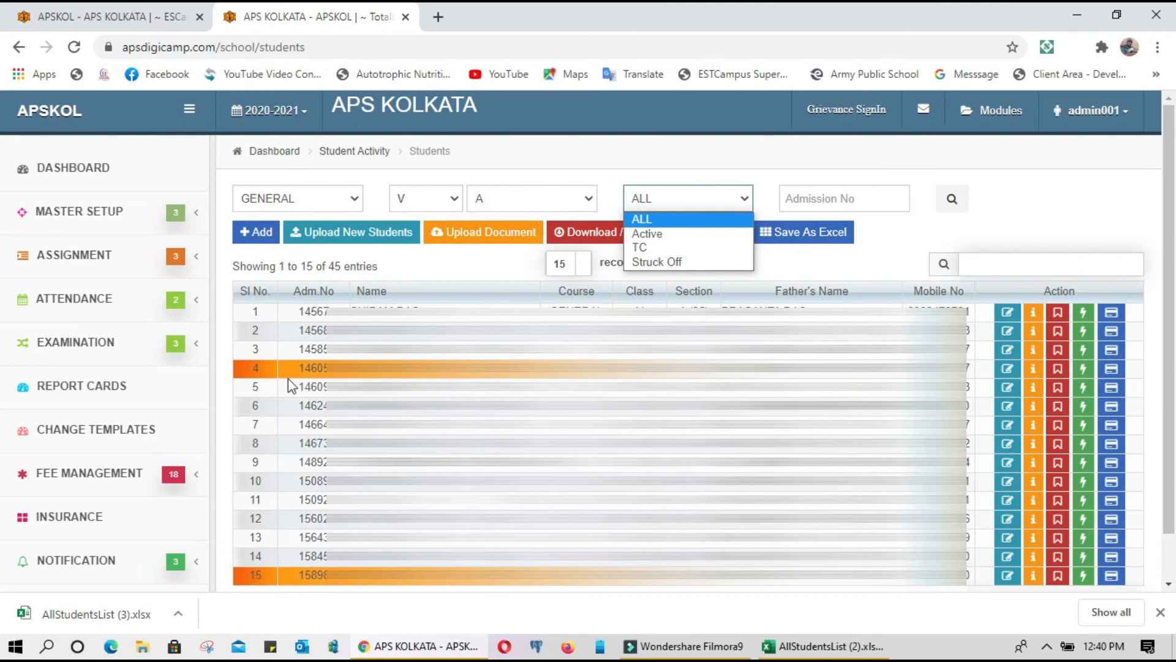
pyautogui.click(647, 236)
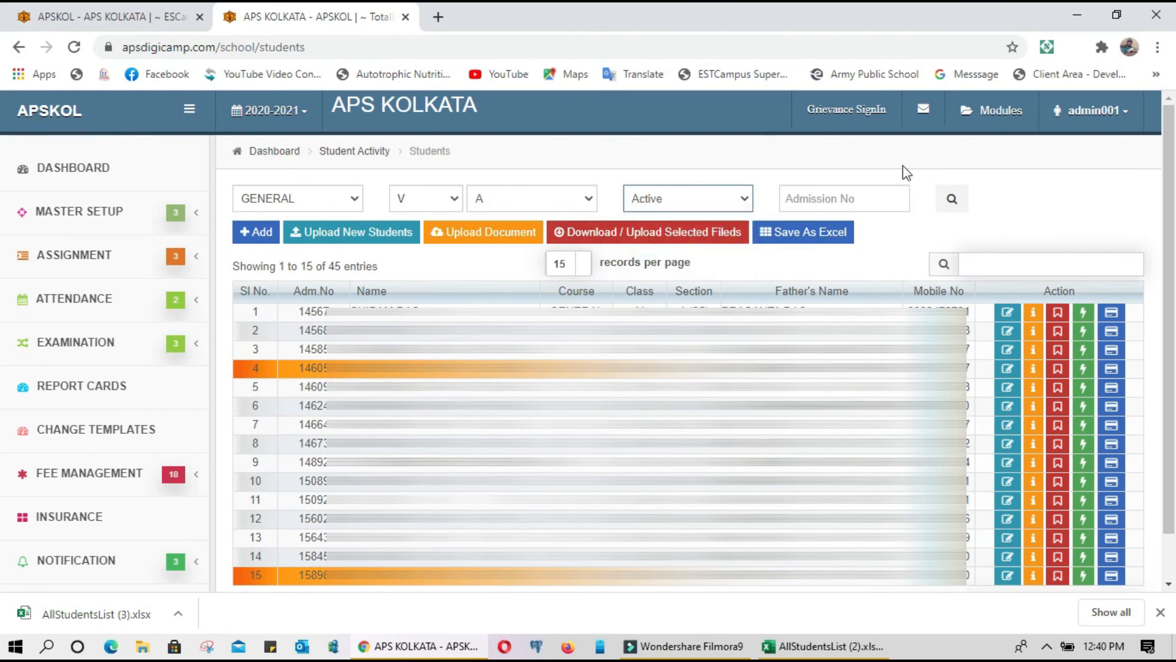
pyautogui.click(952, 198)
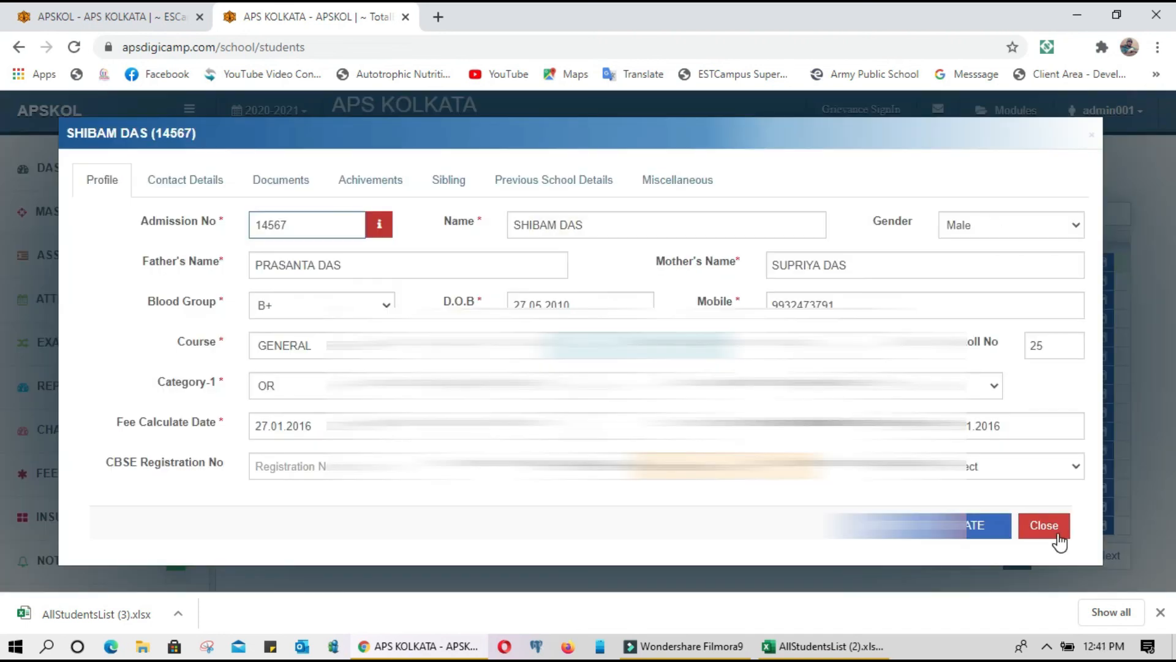
pyautogui.click(1044, 526)
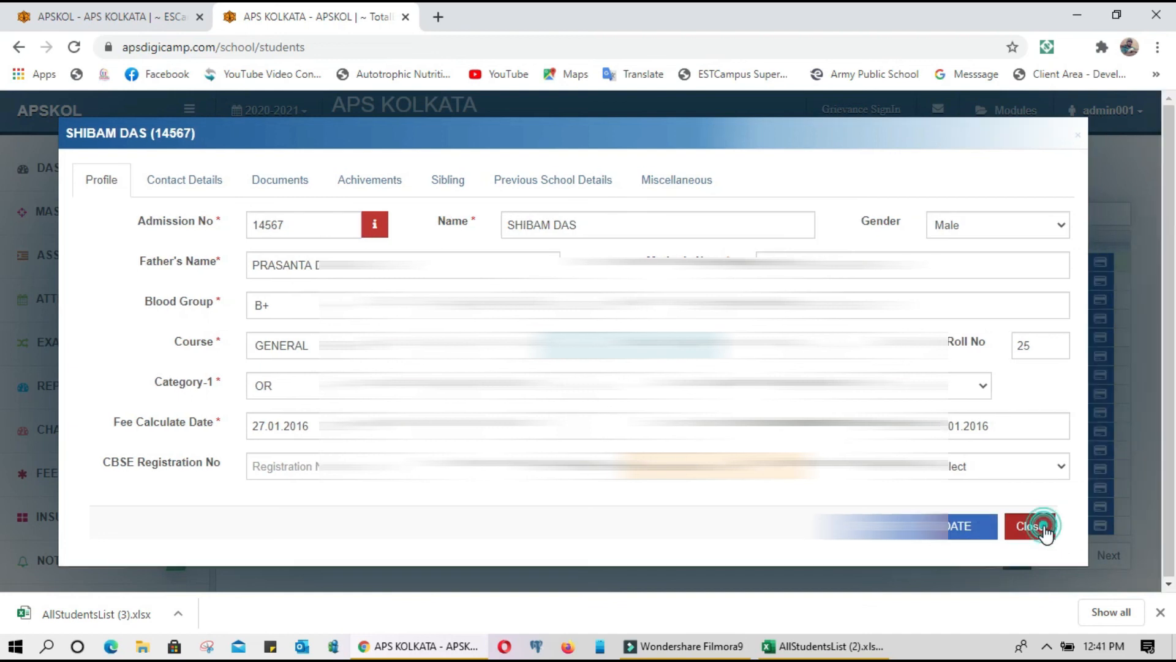